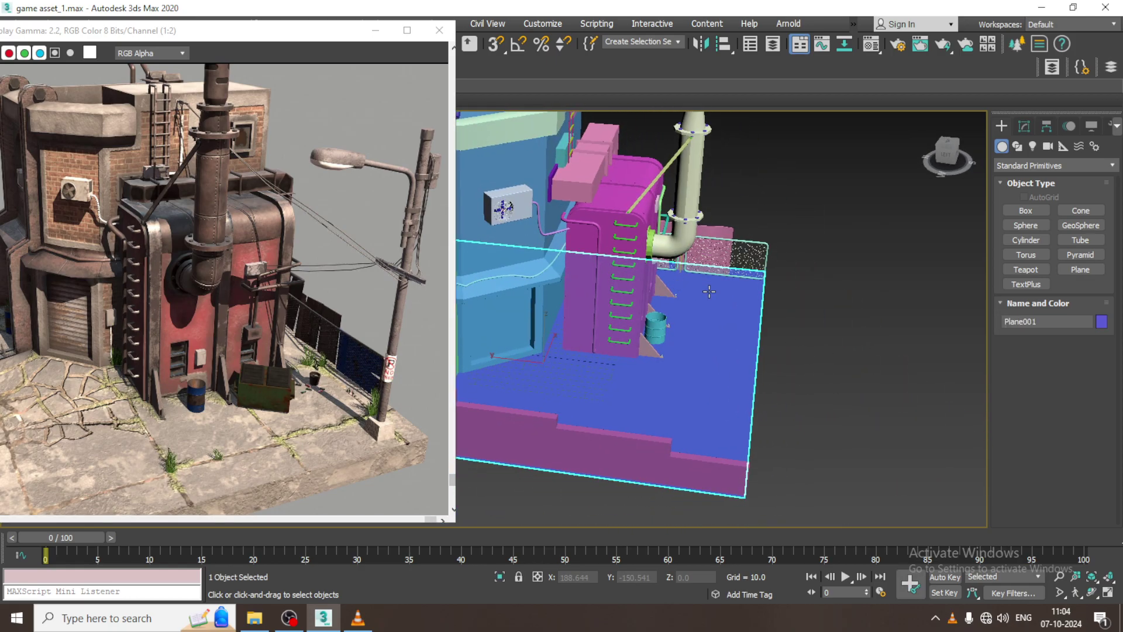
- Extend the ground plane outward beyond the fence by moving the two vertices of its outer edge
key("1")
left_click_drag(869, 210, 669, 559)
left_click_drag(726, 363, 771, 369)
middle_click_drag(831, 377, 737, 426, "alt")
middle_click_drag(866, 380, 734, 366, "alt")
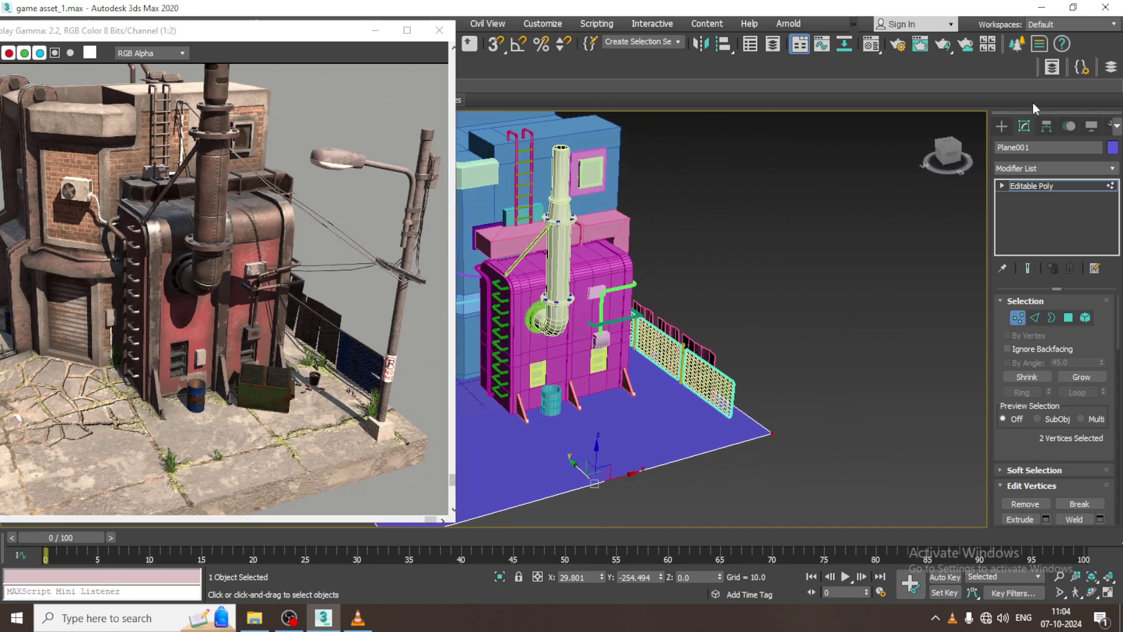
- Create a low box about 19.7 by 18.1 units on the ground in front of the outer end of the mesh fence
left_click(1002, 126)
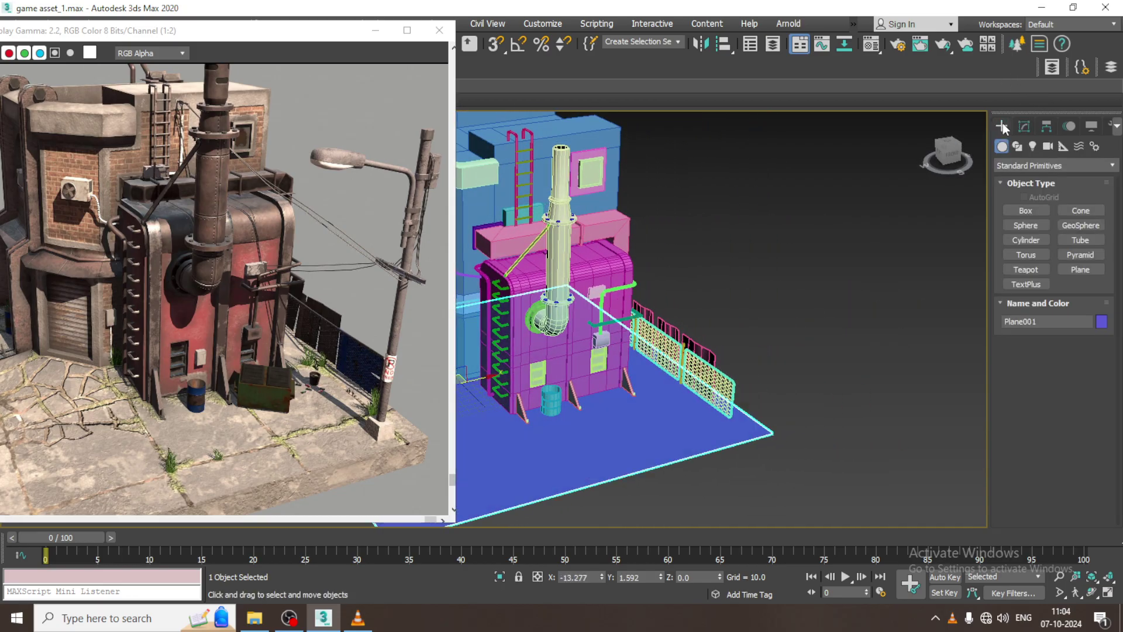
left_click(1025, 211)
scroll(737, 428, "up", 2)
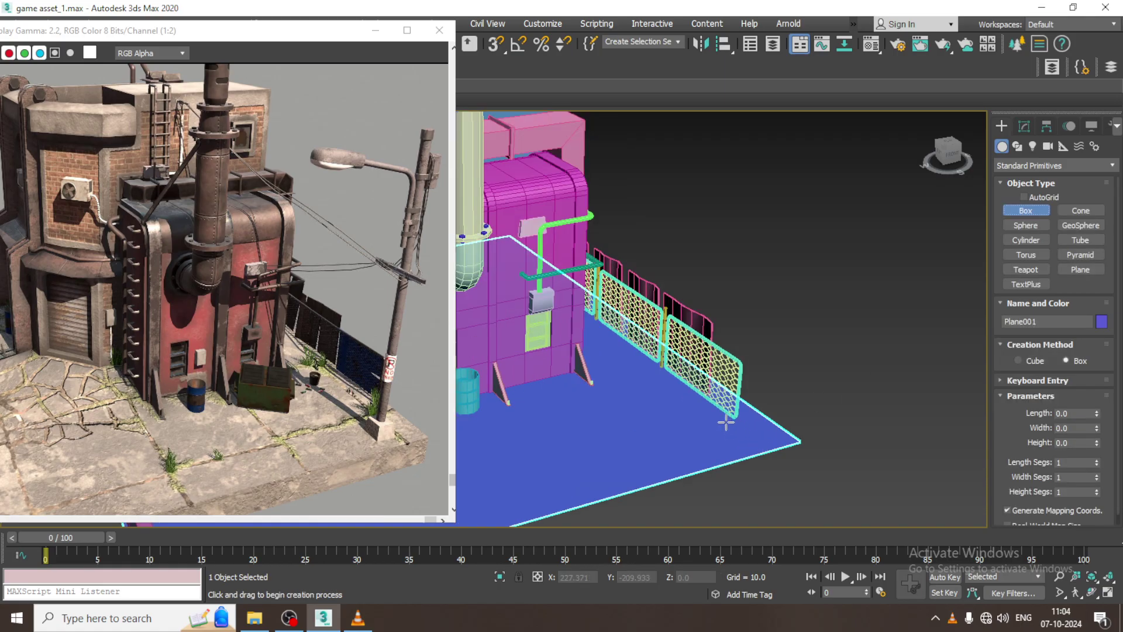
left_click_drag(719, 422, 728, 432)
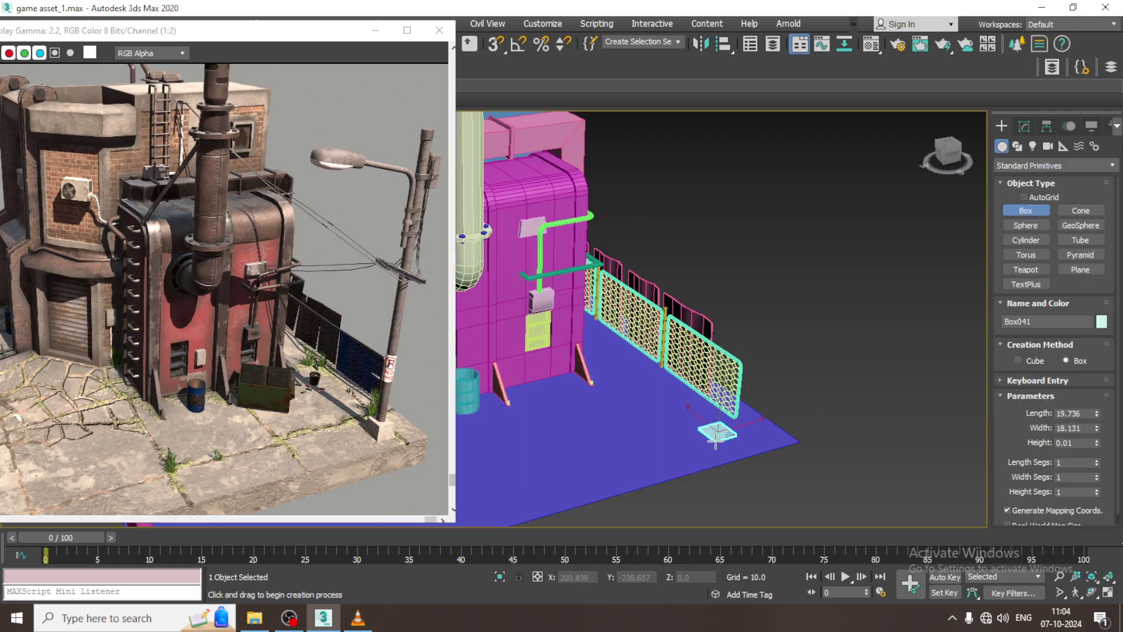
left_click(728, 432)
right_click(729, 432)
scroll(719, 427, "up", 4)
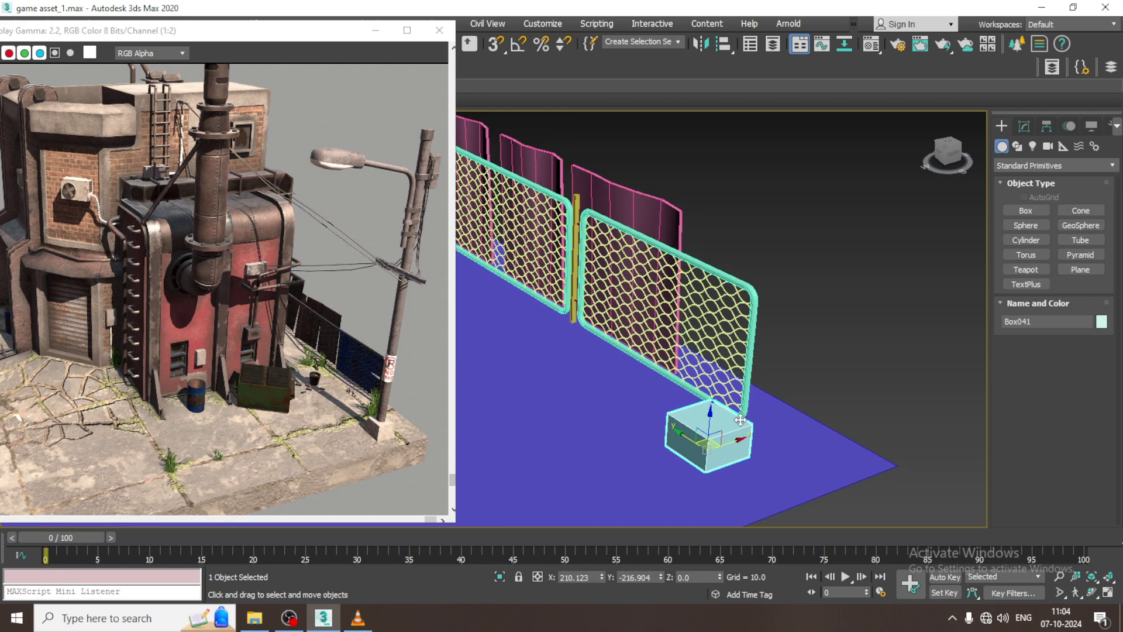
- Convert the new box beside the fence to an Editable Poly
right_click(704, 422)
mouse_move(760, 573)
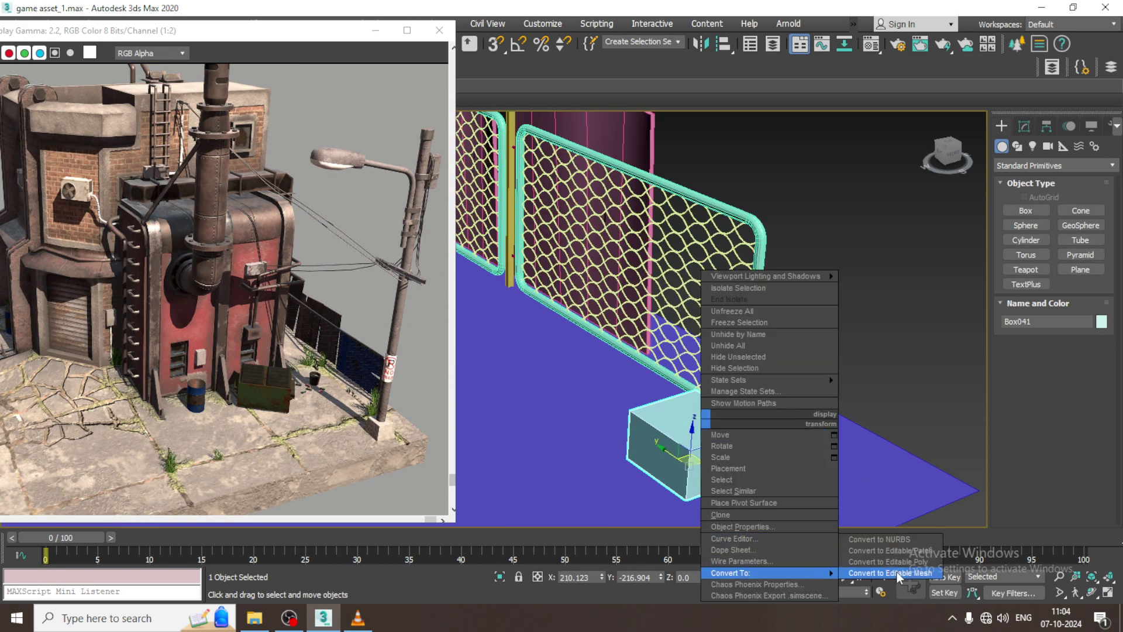
left_click(904, 560)
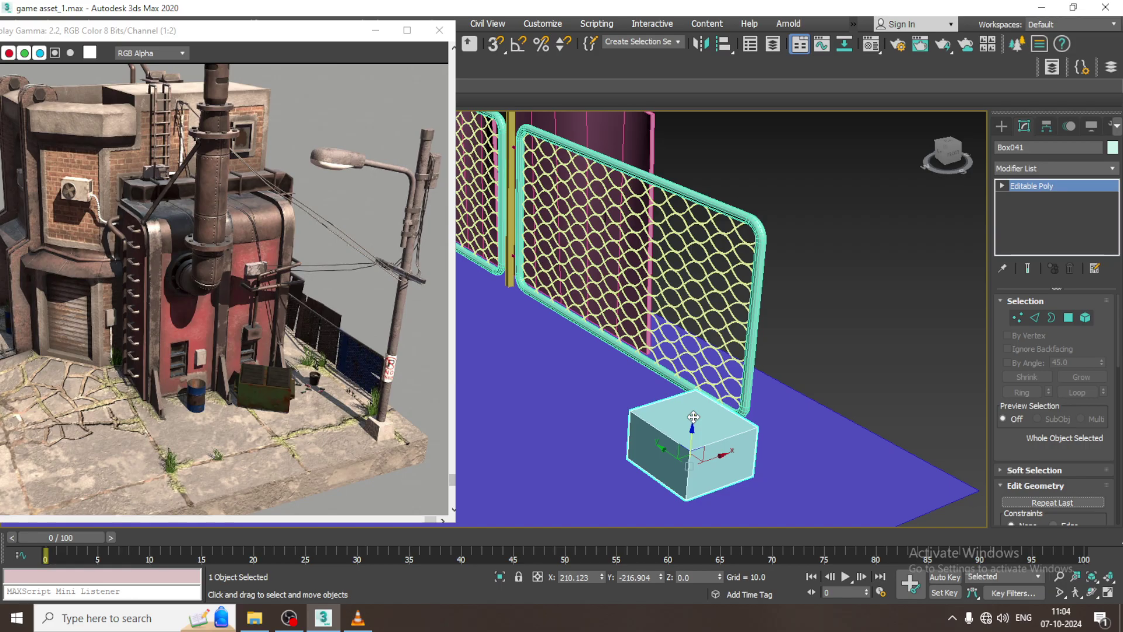
- Lower the box's top polygon and scale it inward to form a tapered base
key("4")
left_click(693, 416)
left_click_drag(694, 403, 704, 443)
key("r")
key("w")
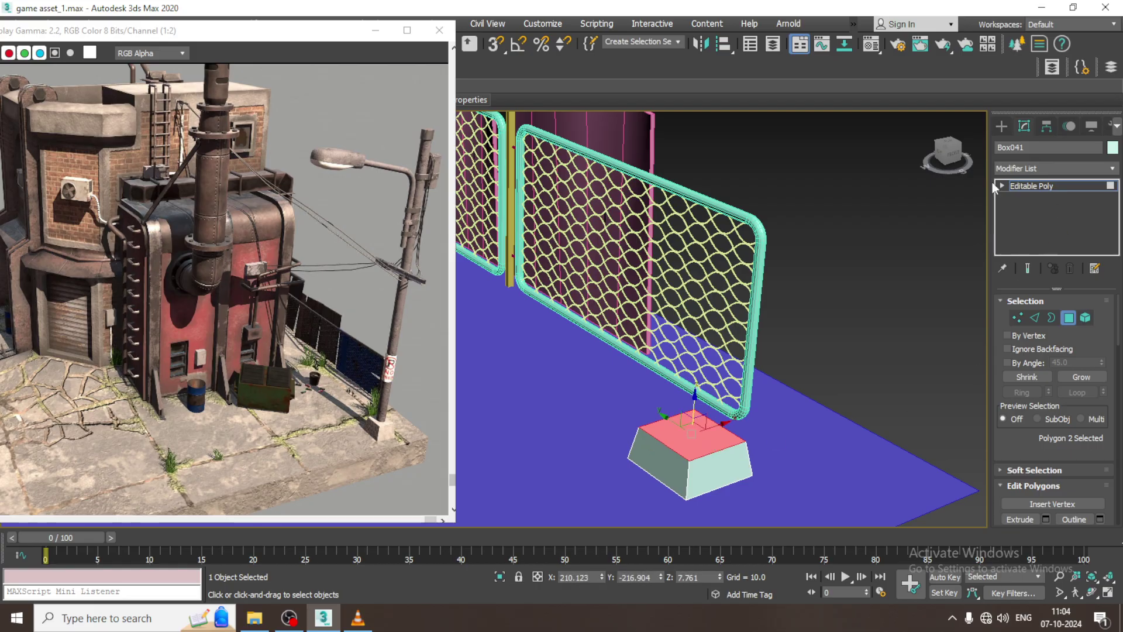
- Create a tall cylinder with AutoGrid on top of the tapered base as a pole, radius about 2.7 and height about 278
left_click(1010, 127)
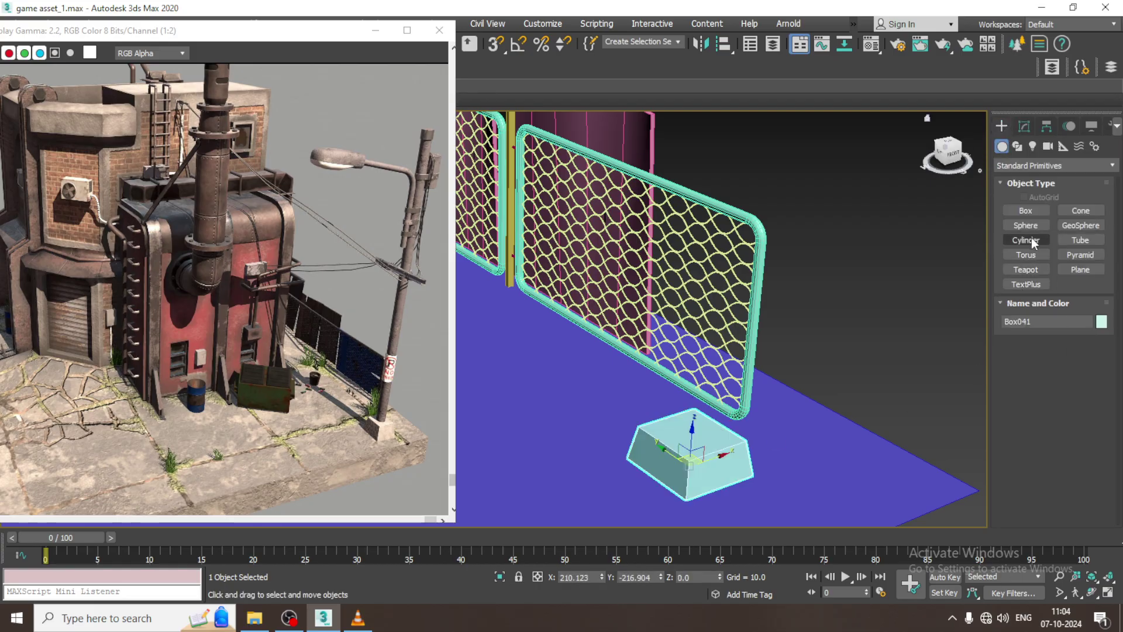
left_click(1029, 240)
left_click(1037, 198)
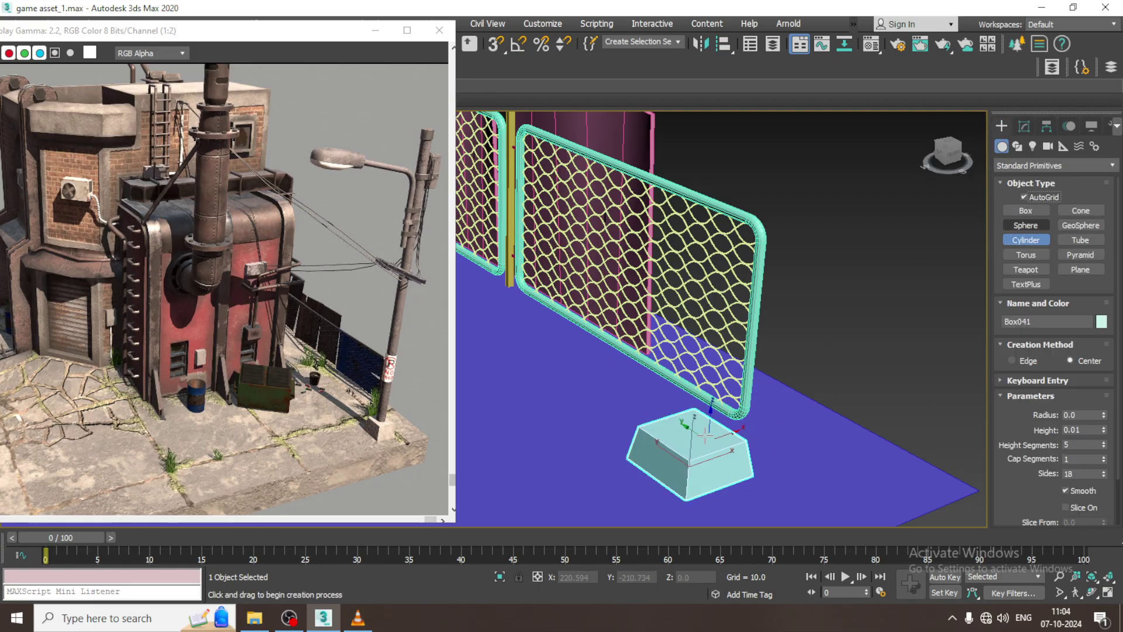
left_click_drag(693, 432, 699, 436)
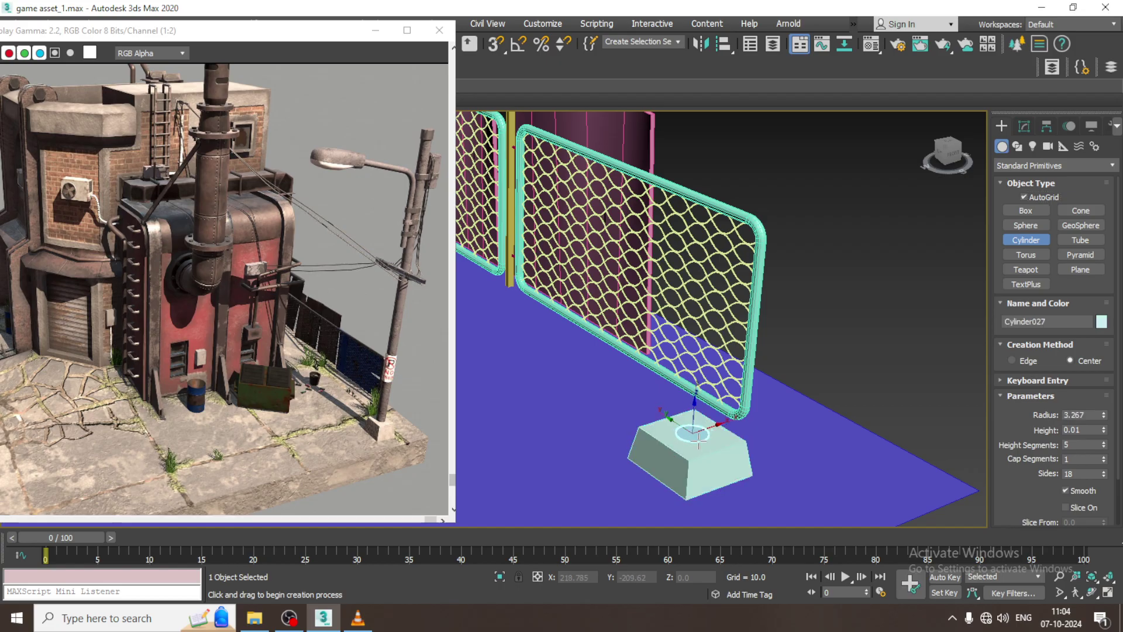
scroll(724, 192, "down", 5)
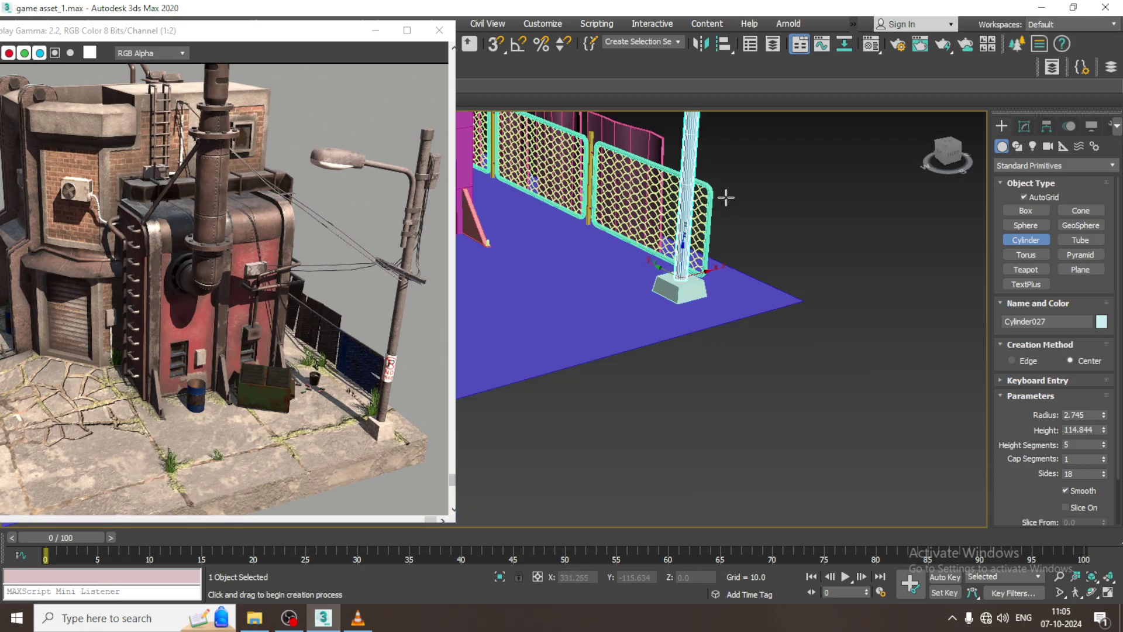
middle_click_drag(735, 185, 749, 542)
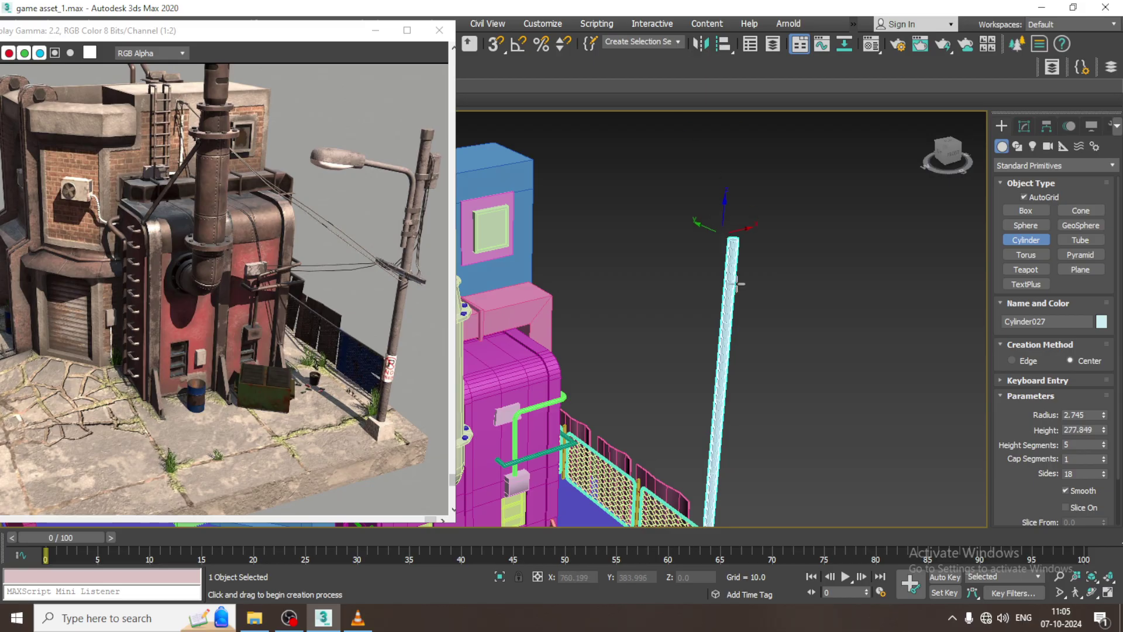
scroll(738, 284, "down", 5)
middle_click_drag(748, 302, 759, 275)
middle_click_drag(759, 274, 746, 281, "alt")
middle_click_drag(746, 281, 741, 301)
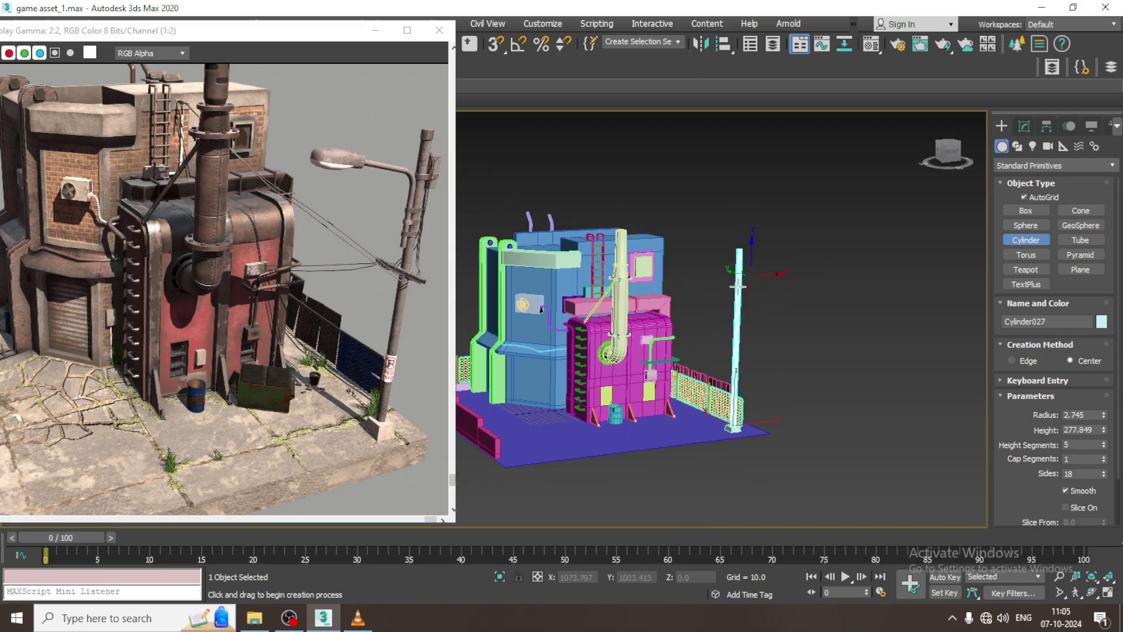
key("w")
scroll(742, 281, "up", 2)
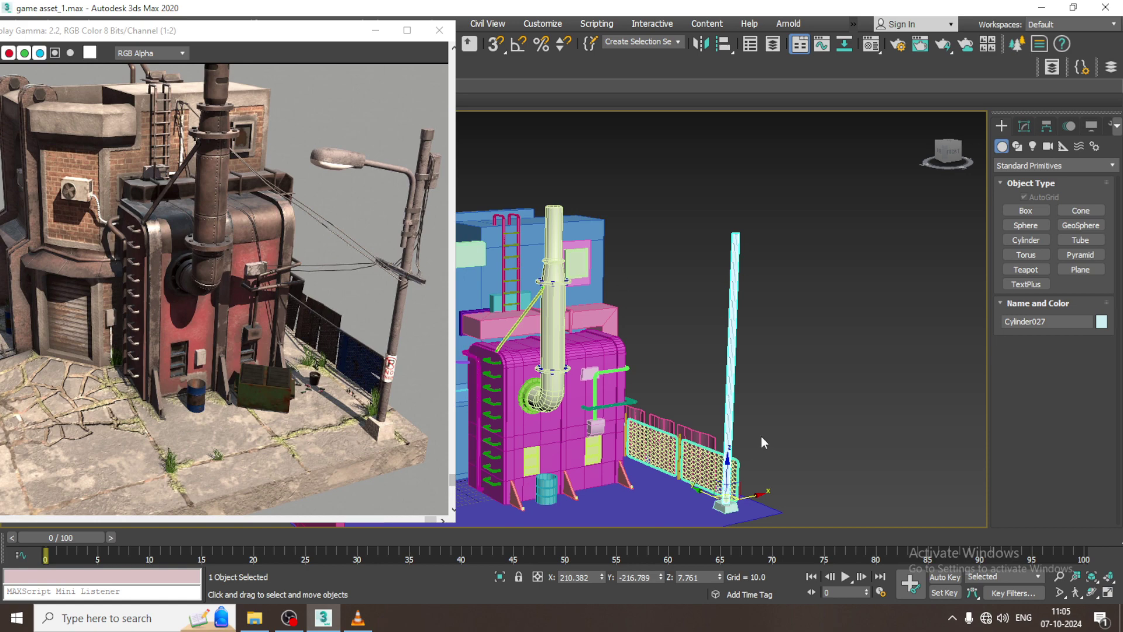
- Set the pole cylinder's height segments to 1 and convert it to an Editable Poly
middle_click_drag(761, 314, 767, 318, "alt")
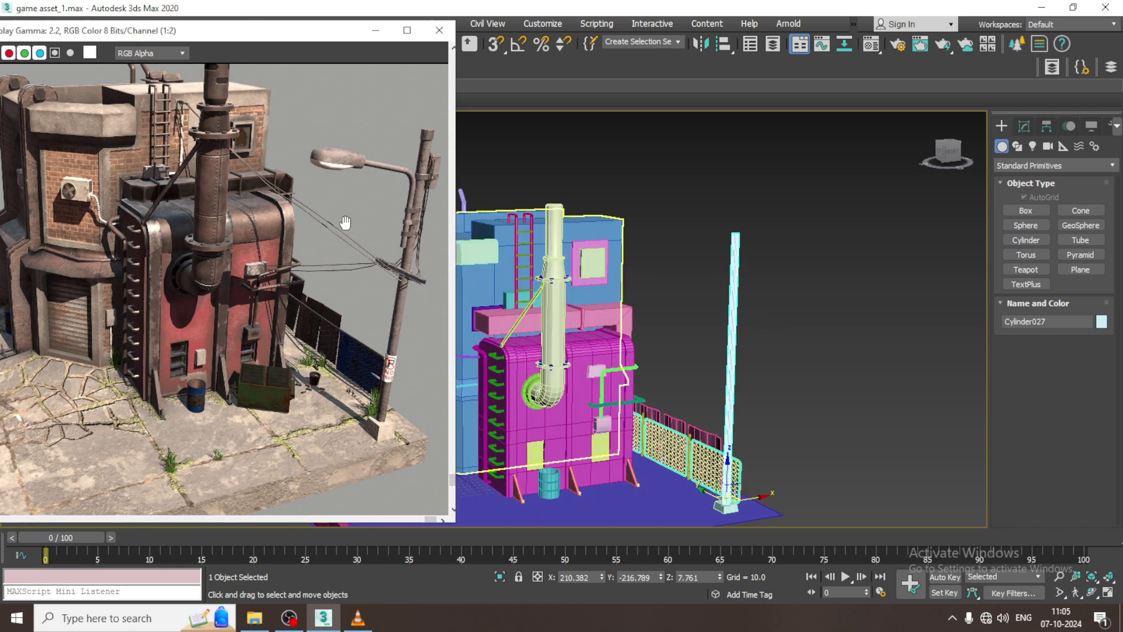
scroll(431, 207, "up", 2)
middle_click_drag(341, 250, 296, 297)
scroll(790, 290, "down", 2)
scroll(759, 290, "up", 2)
middle_click_drag(756, 280, 766, 292, "alt")
key("z")
right_click(731, 255)
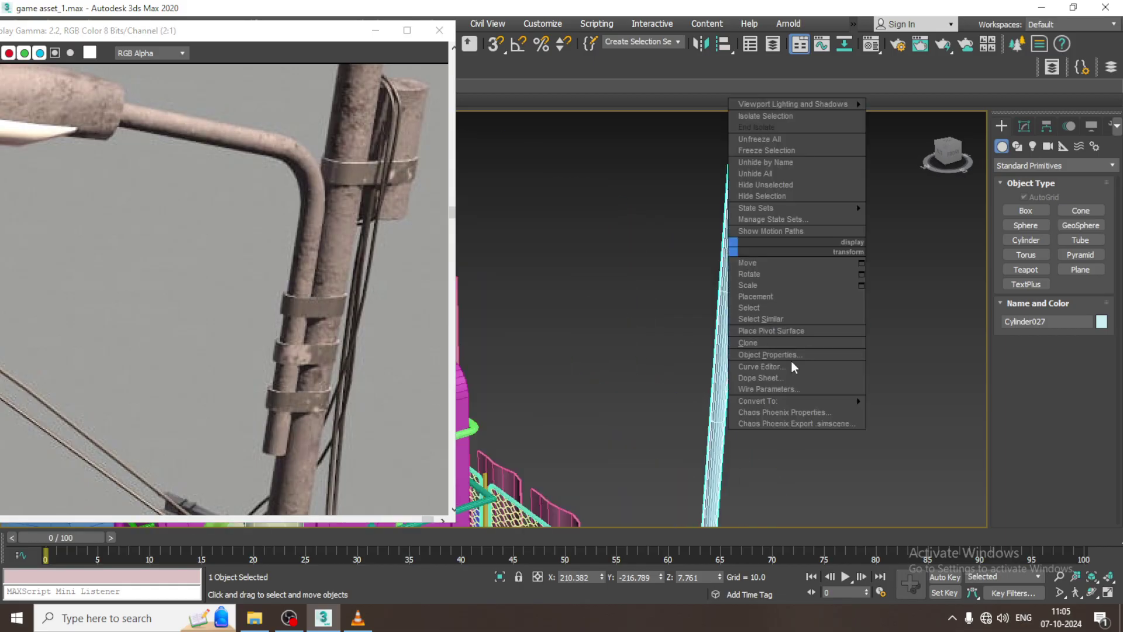
left_click(1025, 125)
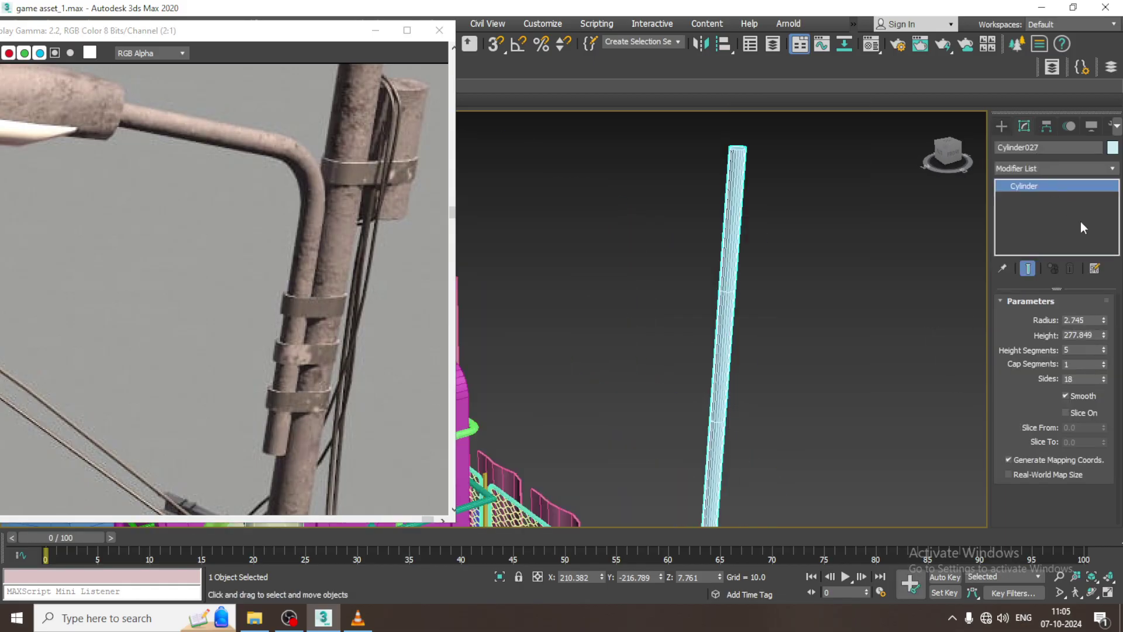
right_click(731, 275)
mouse_move(831, 419)
left_click(918, 431)
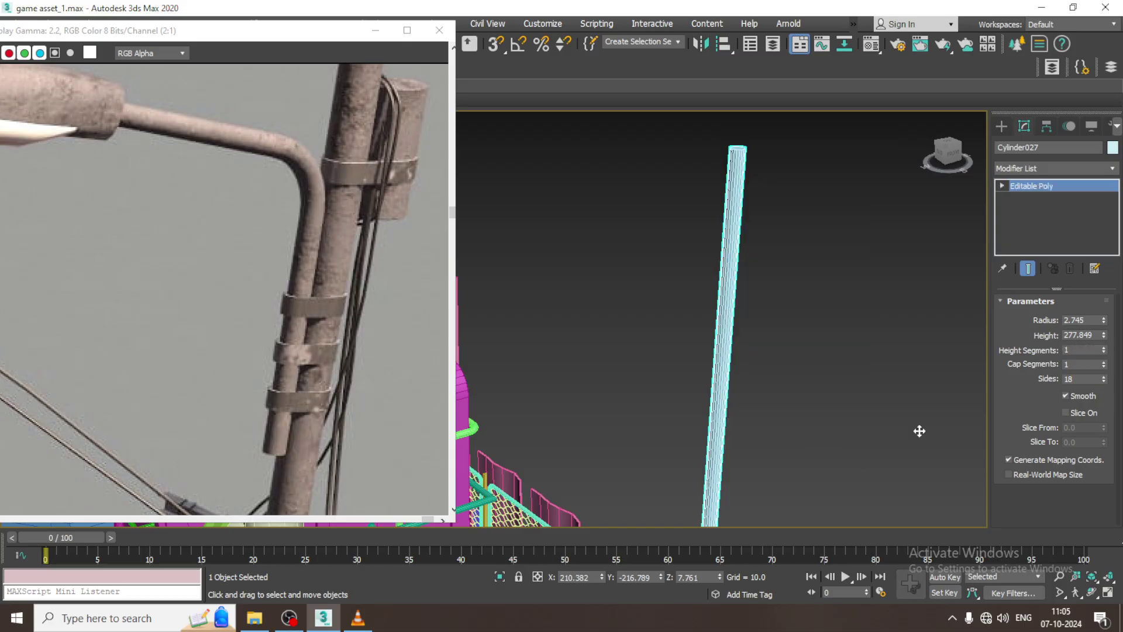
- Add edge loops around the upper pole with Swift Loop to outline the top cap and the bracket bands shown in the reference
left_click_drag(256, 40, 254, 149)
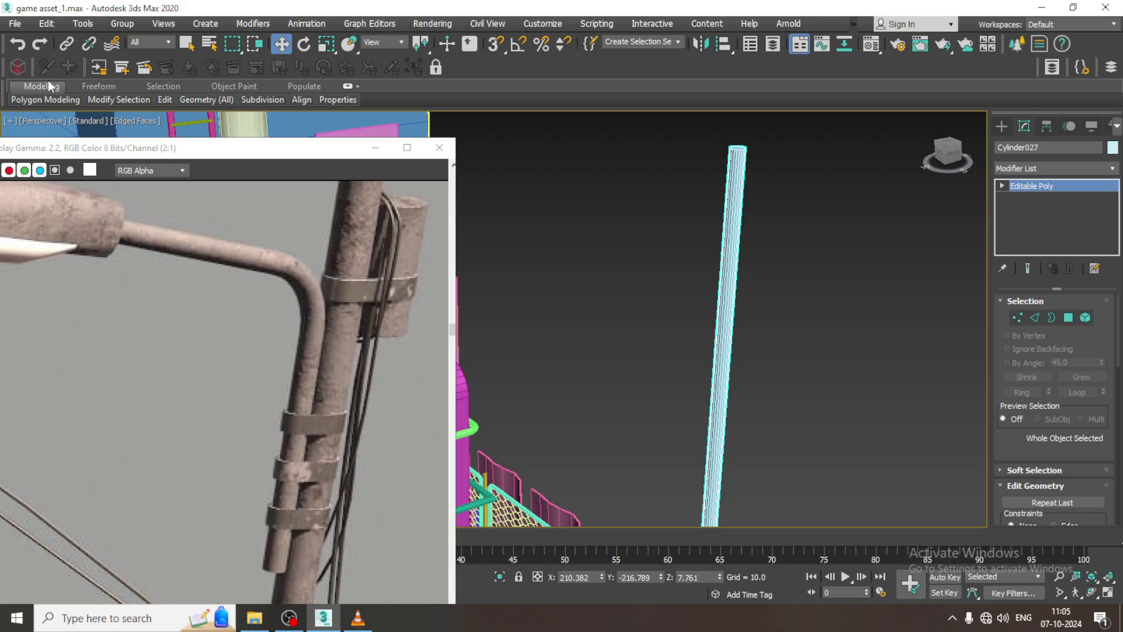
double_click(51, 86)
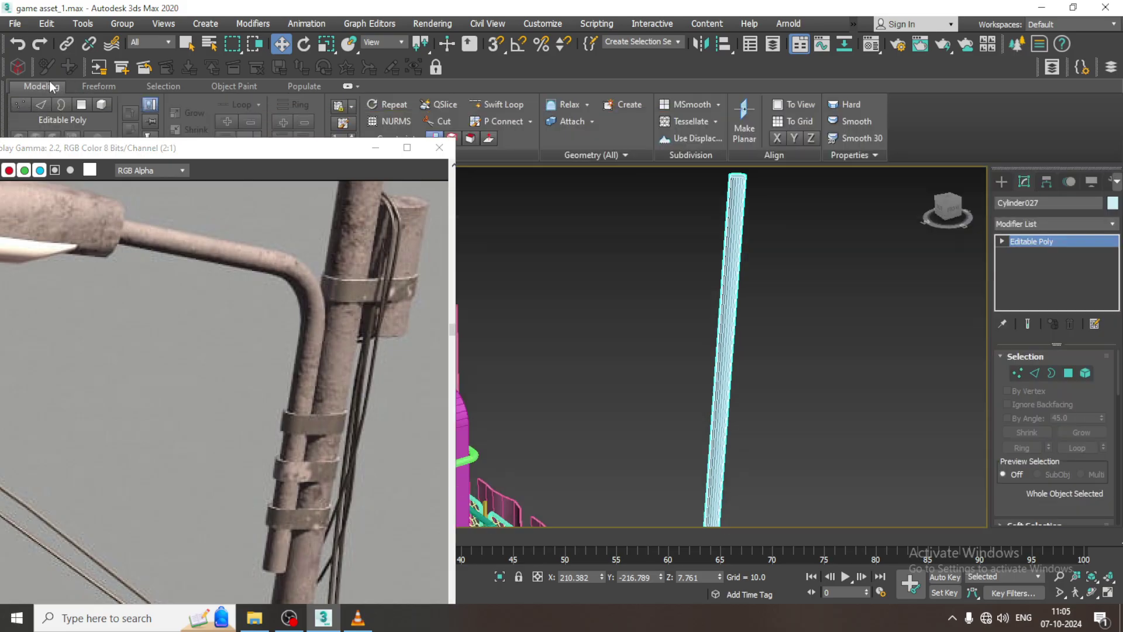
left_click(508, 107)
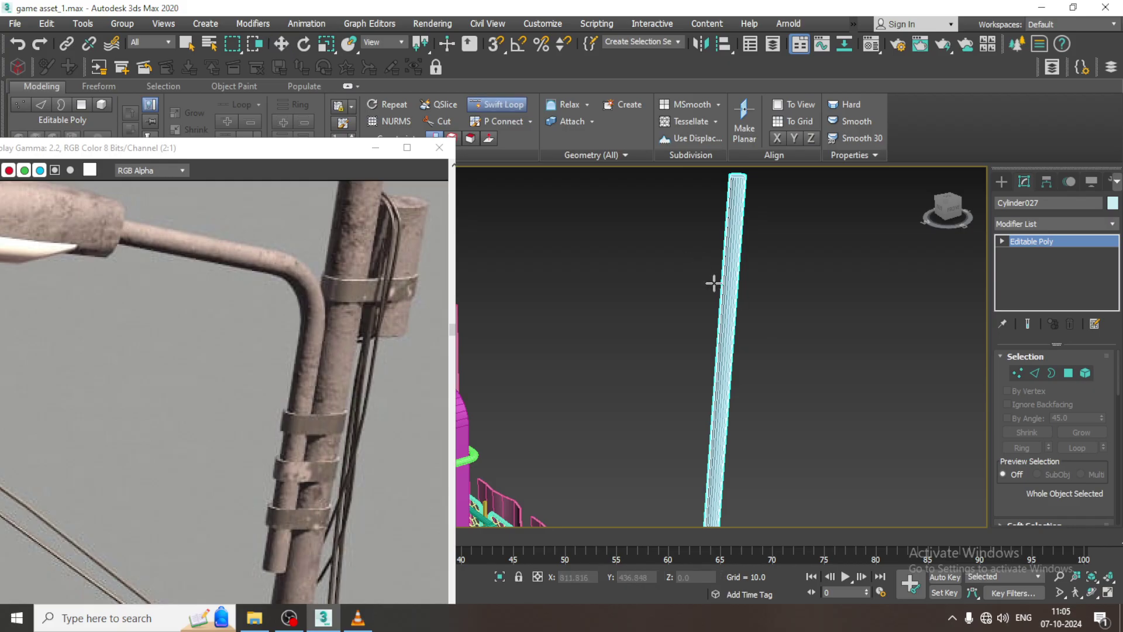
scroll(294, 378, "down", 1)
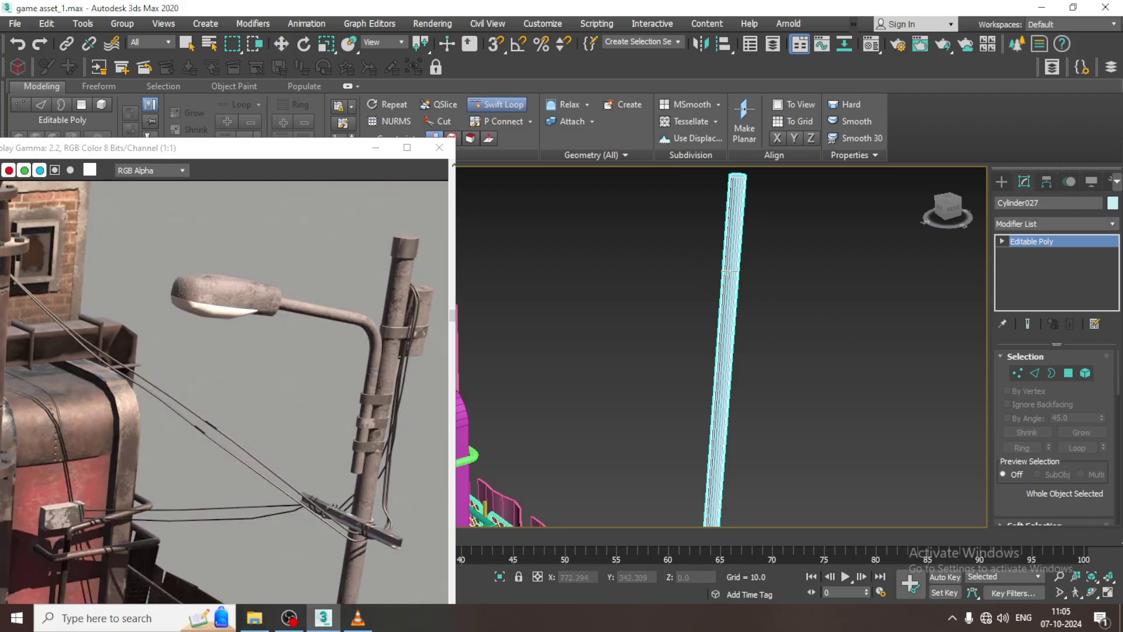
left_click(739, 190)
middle_click_drag(759, 276, 749, 262, "alt")
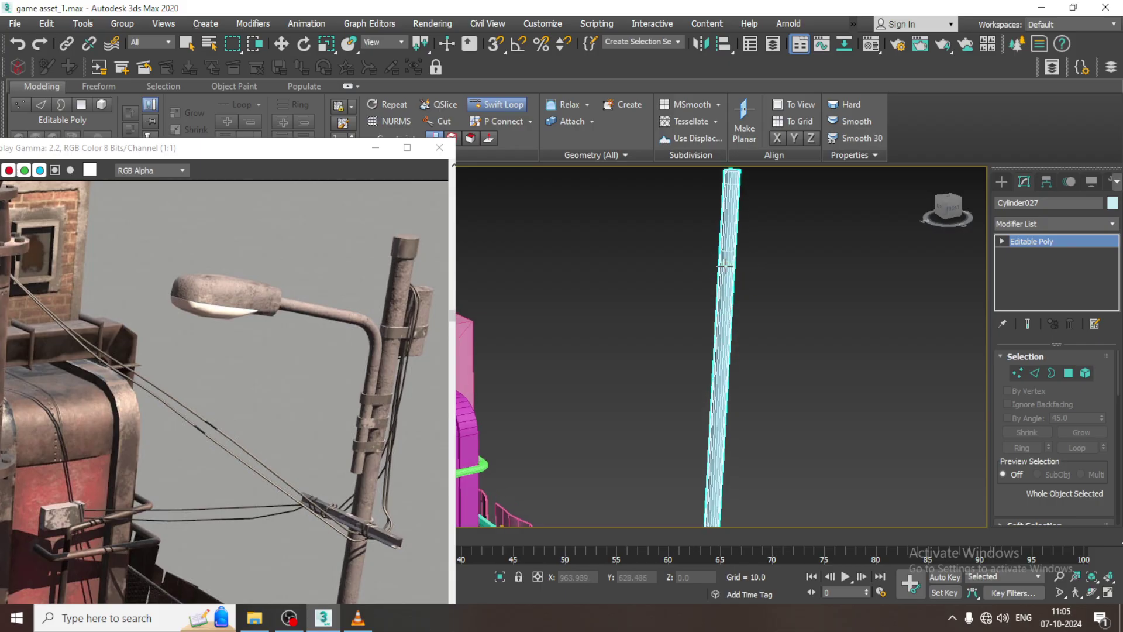
middle_click_drag(824, 311, 725, 284, "alt")
middle_click_drag(736, 322, 720, 418, "alt")
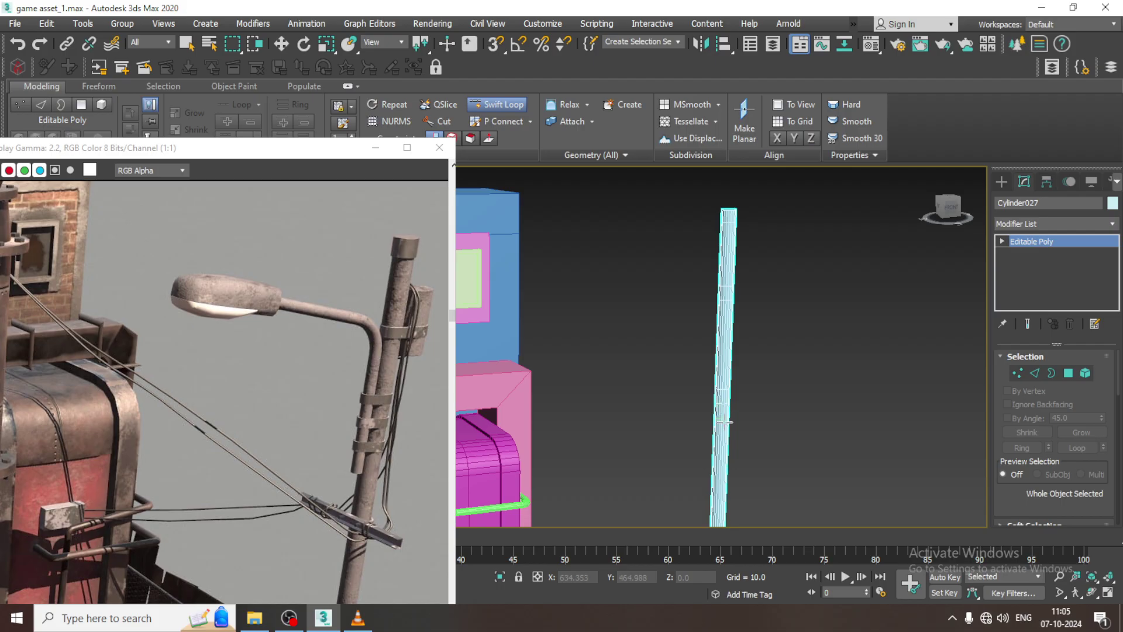
middle_click_drag(736, 441, 727, 356)
scroll(725, 356, "up", 5)
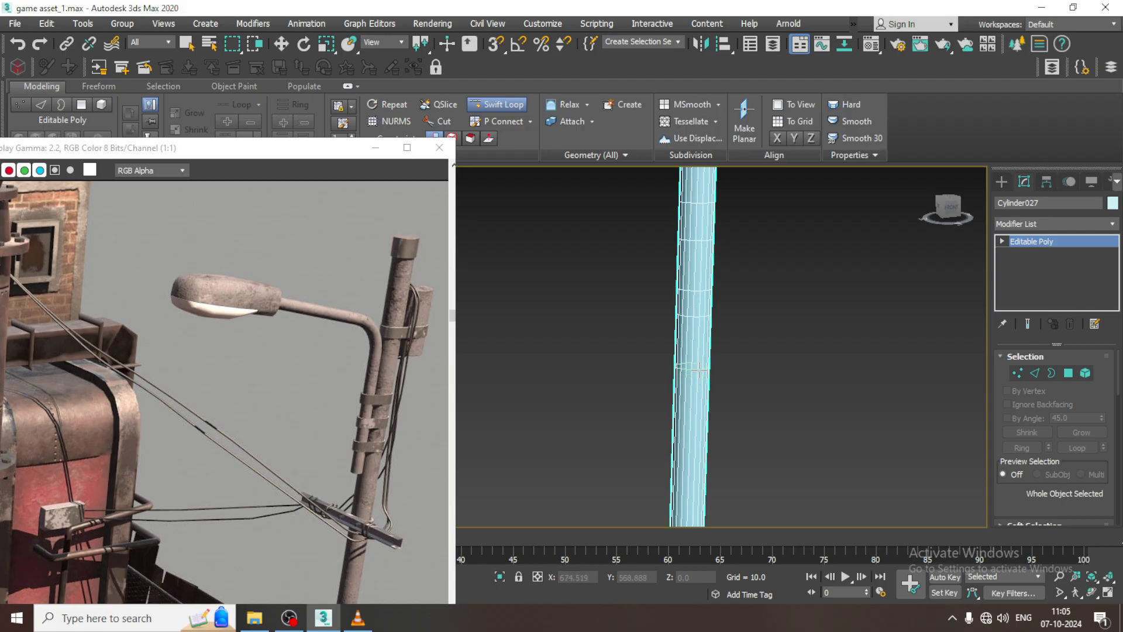
left_click(691, 397)
right_click(694, 397)
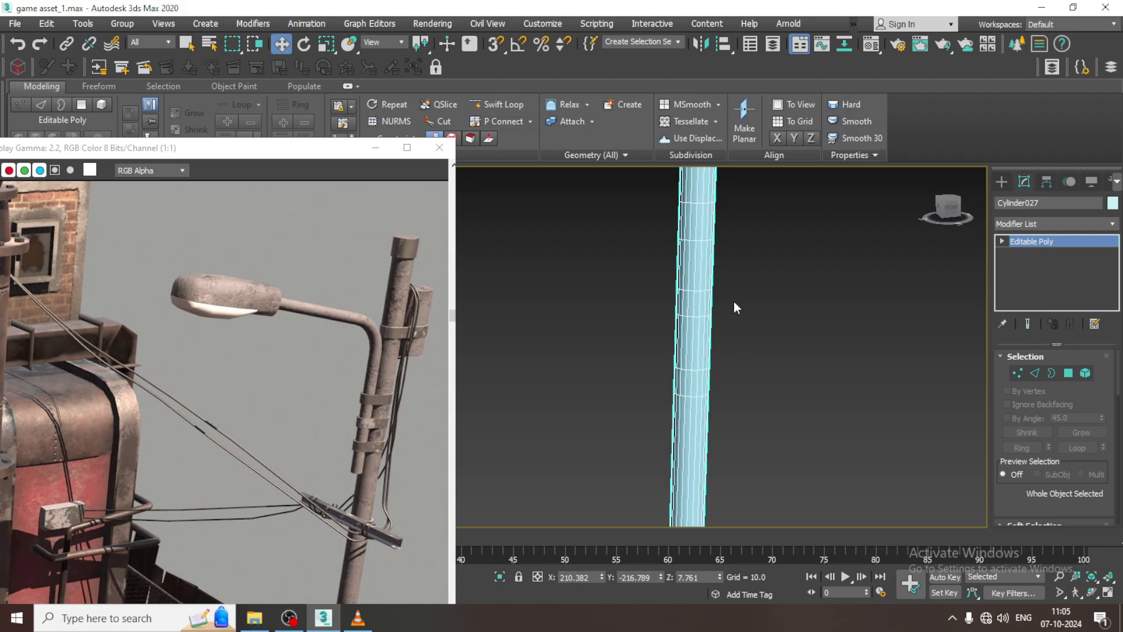
- Raise the lower vertex ring of the highest of the three closely spaced bracket bands to Z 207.77
key("1")
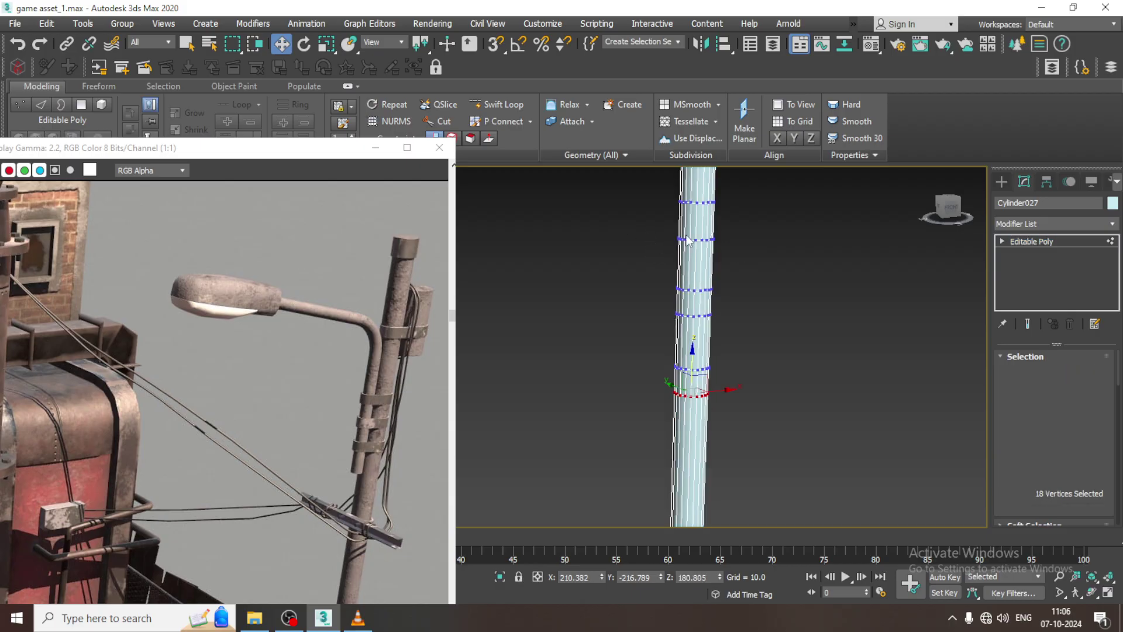
left_click_drag(637, 226, 747, 267)
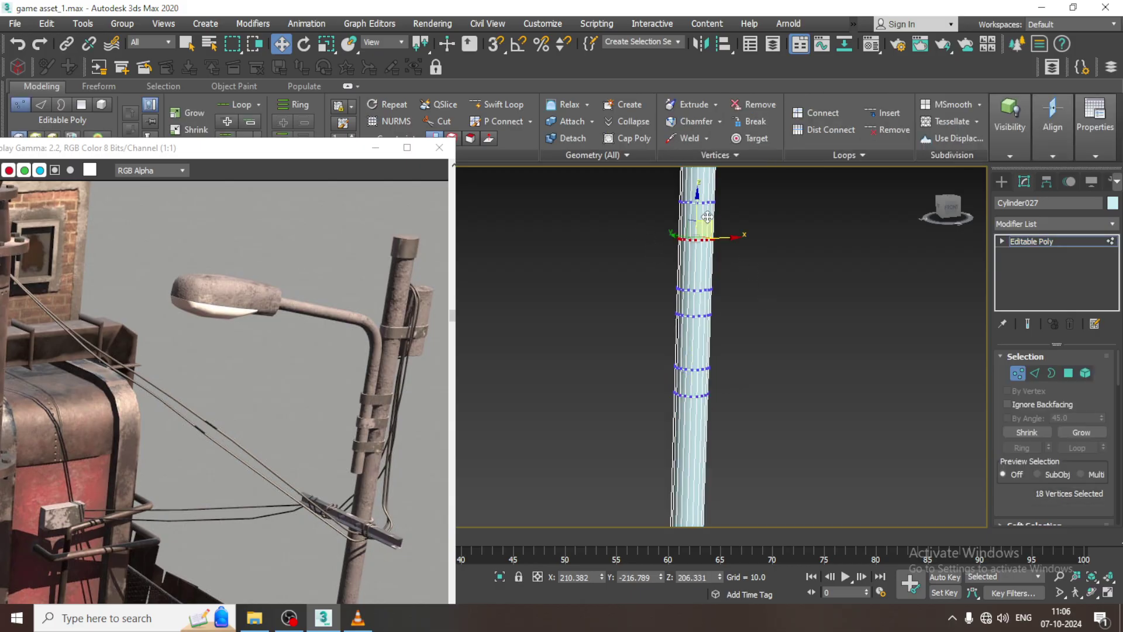
left_click_drag(696, 209, 696, 201)
- In the front view, extrude the polygon band at the pole's top outward all around by 0.886
key("4")
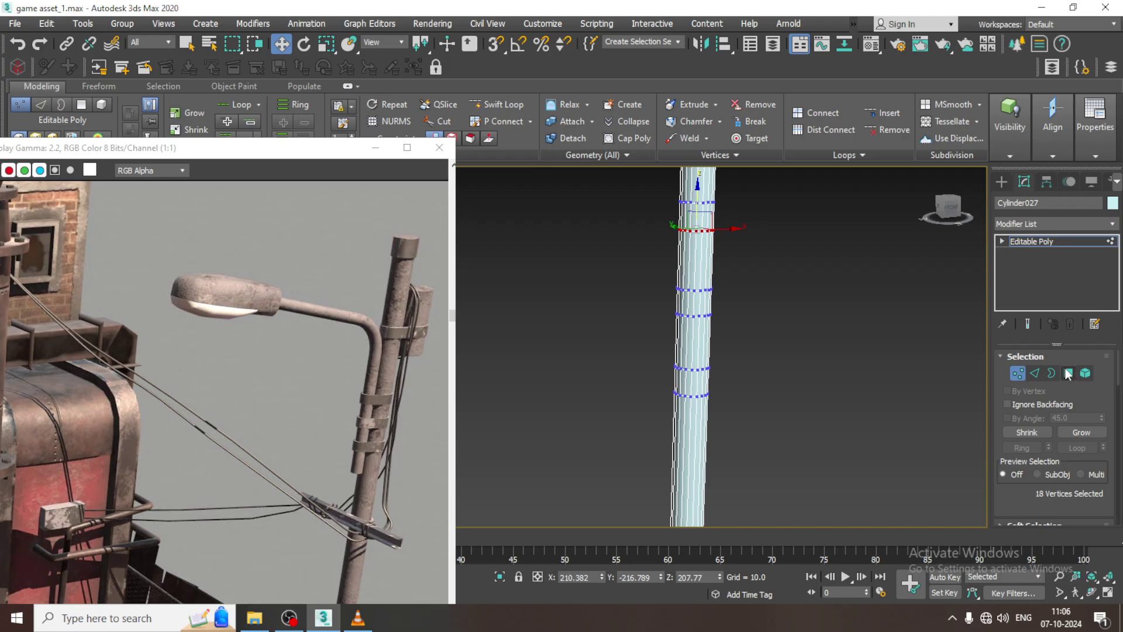
key("alt+w")
middle_click_drag(815, 223, 780, 341)
key("alt+w")
scroll(779, 341, "up", 5)
left_click_drag(643, 344, 735, 348)
scroll(734, 347, "up", 4)
middle_click_drag(735, 347, 822, 359)
left_click_drag(1021, 501, 1011, 391)
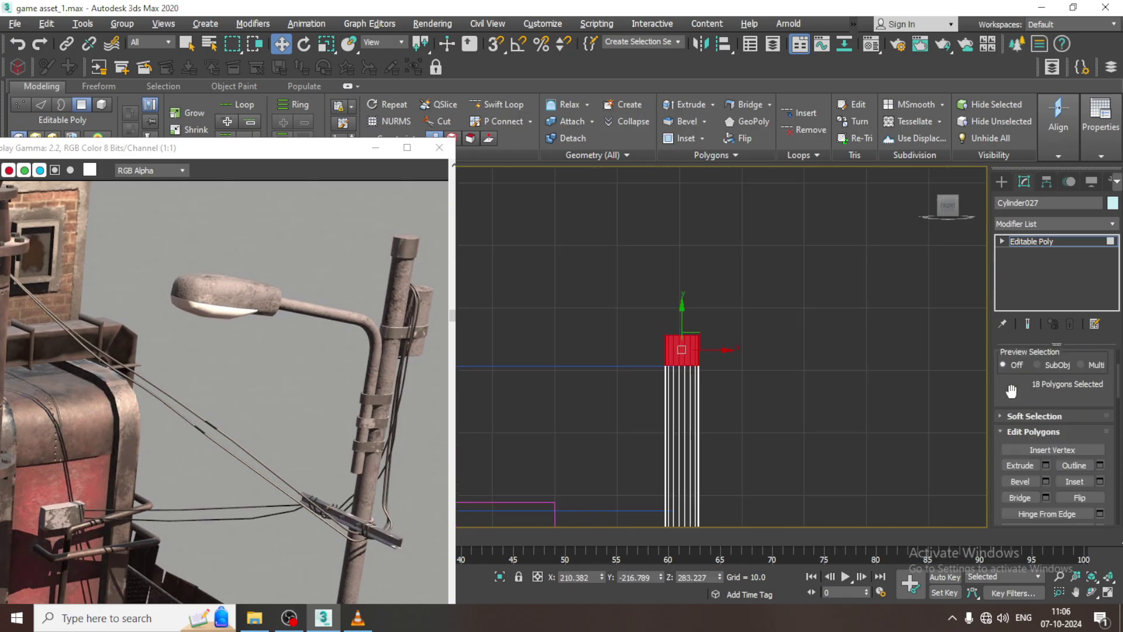
left_click(1045, 465)
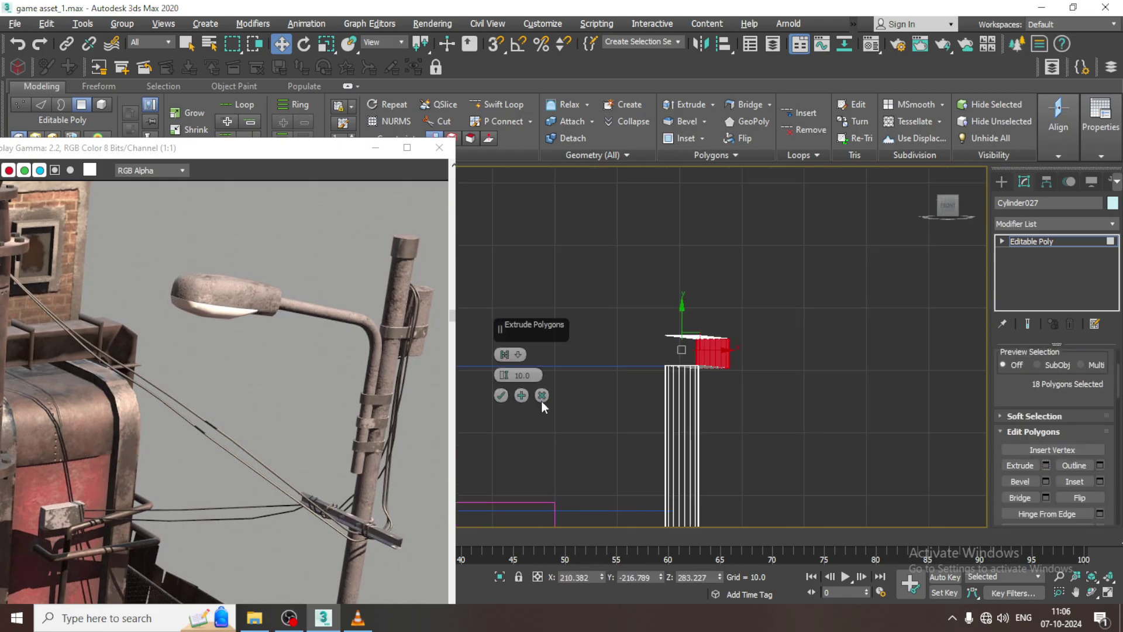
left_click(522, 353)
left_click(539, 379)
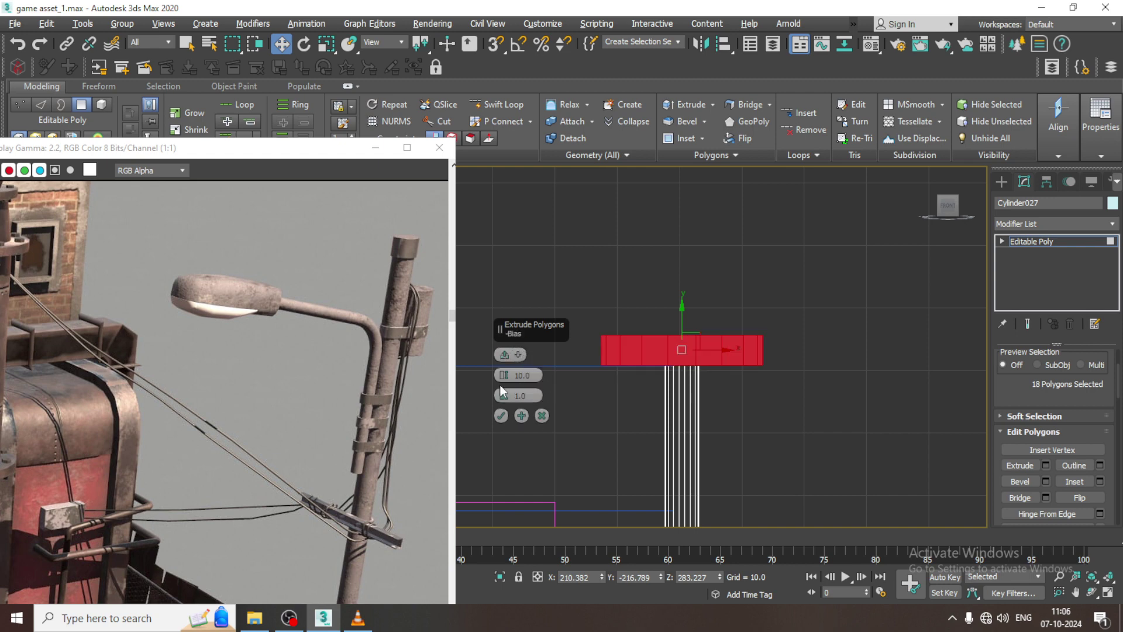
left_click_drag(504, 379, 535, 434)
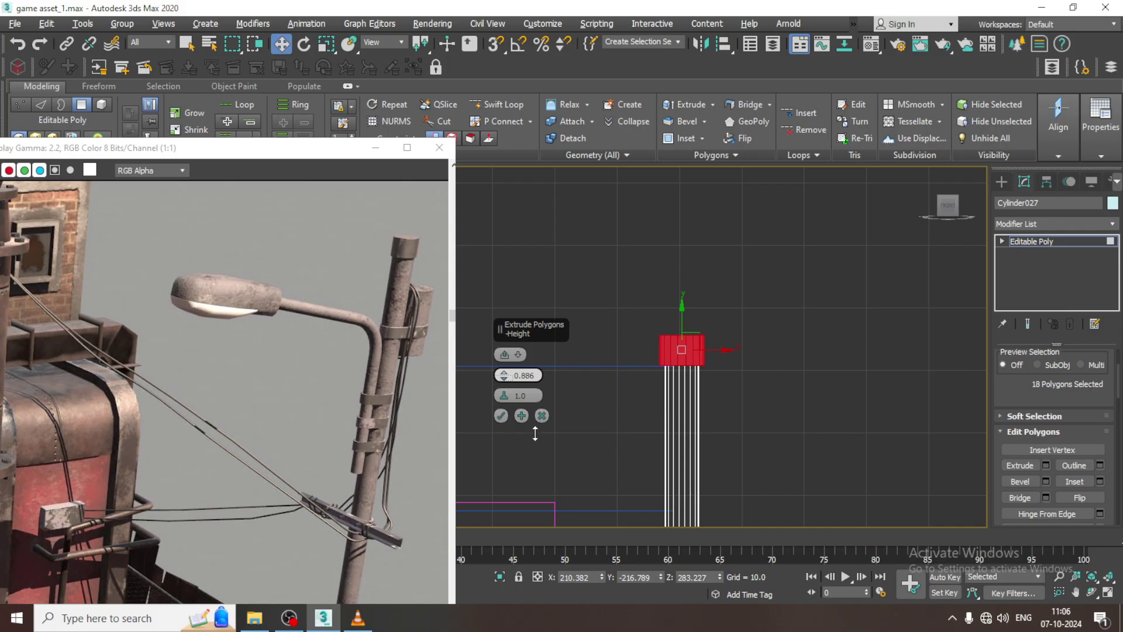
left_click(501, 416)
- In the front view, select the four bracket bands below the top cap and extrude their polygons outward by 0.661
middle_click_drag(744, 493, 771, 293)
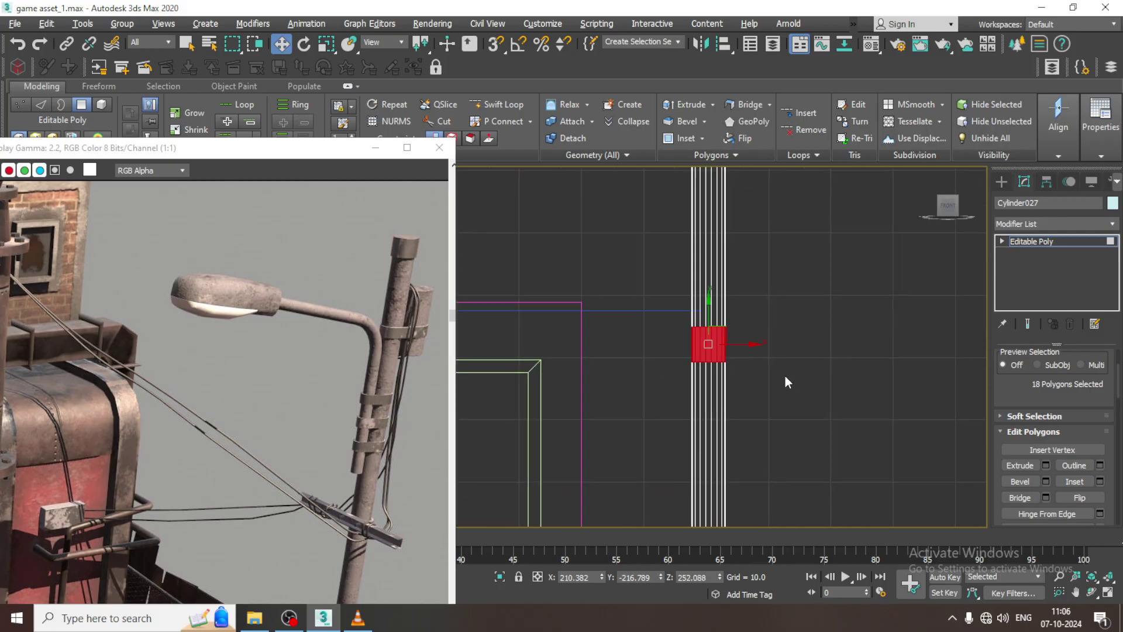
middle_click_drag(784, 380, 772, 235)
left_click_drag(662, 461, 785, 471, "ctrl")
middle_click_drag(785, 471, 675, 356)
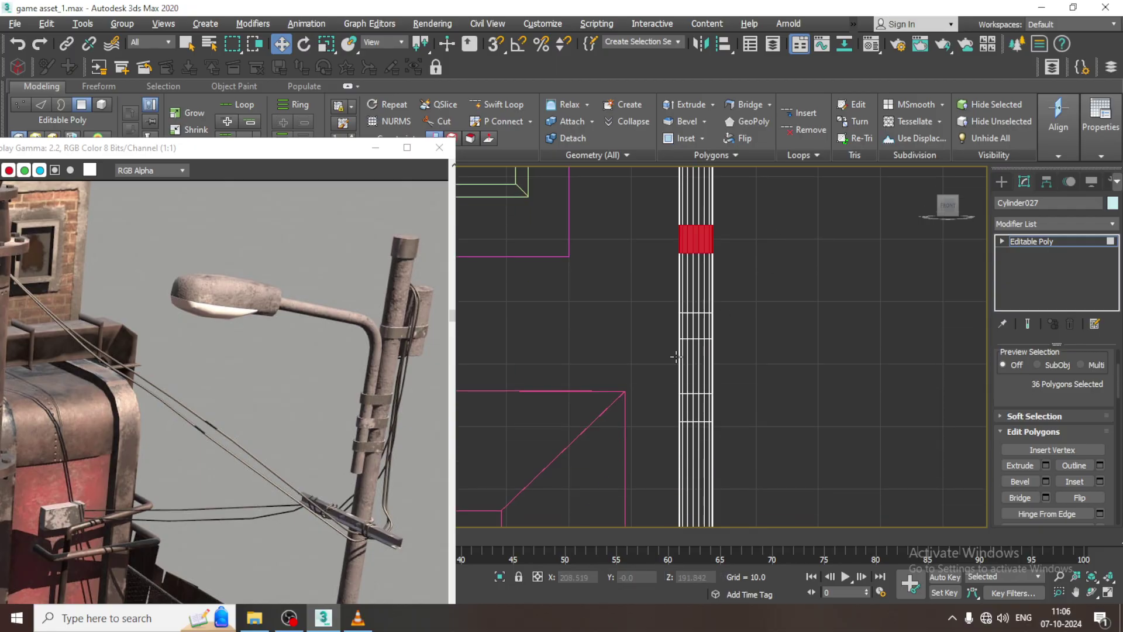
left_click_drag(658, 326, 769, 330, "ctrl")
left_click_drag(641, 409, 718, 406, "ctrl")
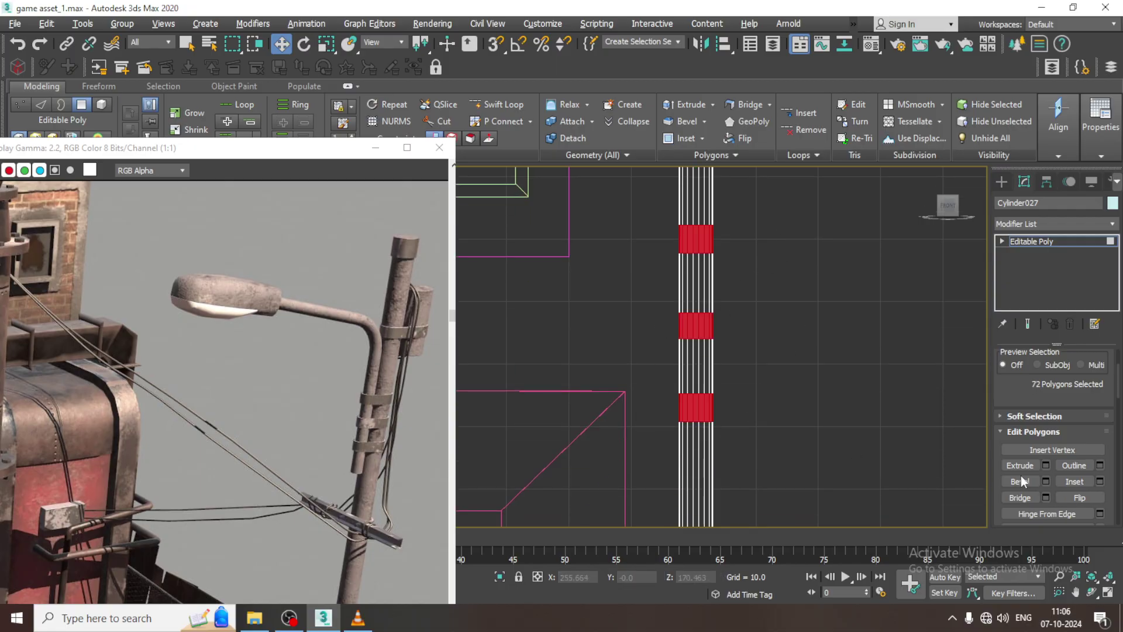
left_click(1044, 466)
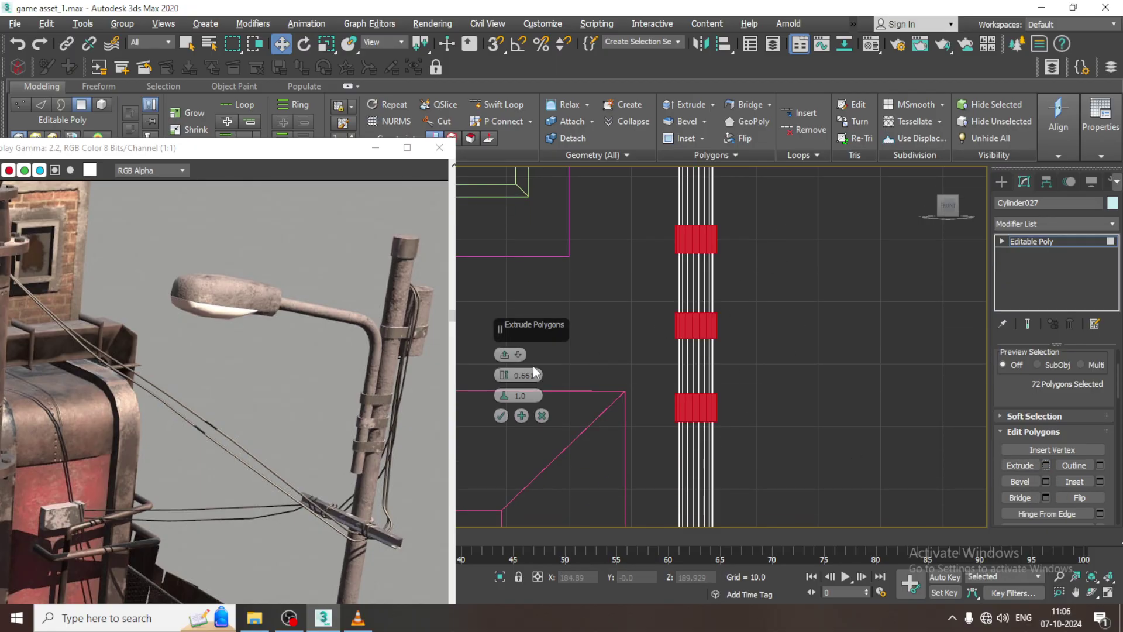
left_click(501, 415)
- Extrude four adjacent side polygons of the bracket band nearest the pole's top outward to form a bracket arm
key("alt+w")
key("alt+w")
middle_click_drag(833, 421, 694, 396)
scroll(780, 404, "down", 5)
middle_click_drag(813, 316, 690, 293, "alt")
left_click(618, 238)
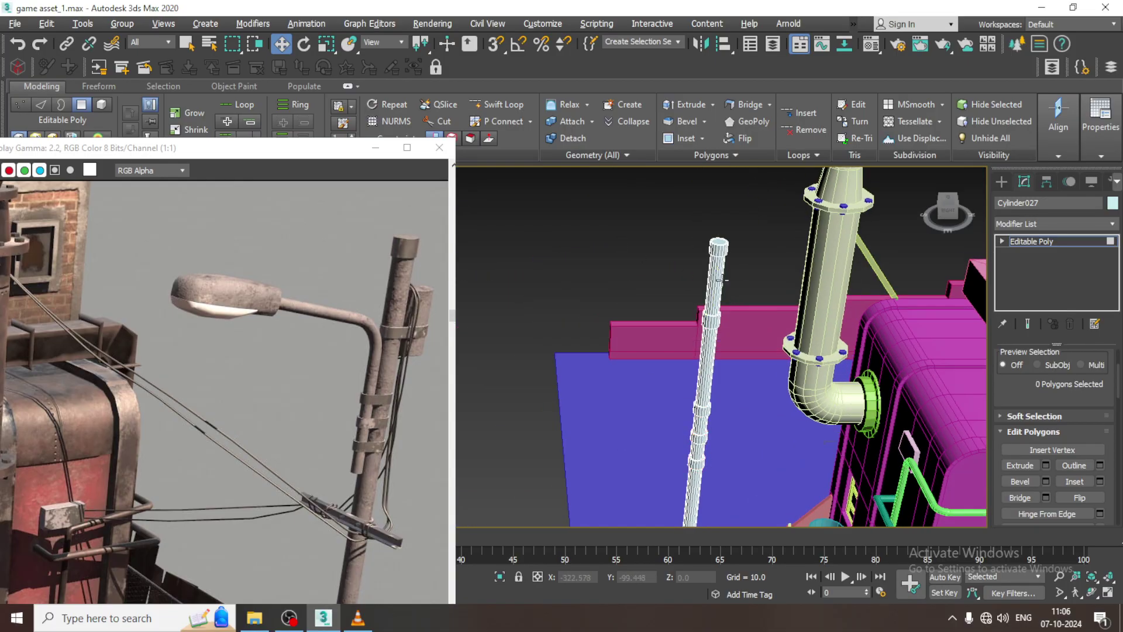
scroll(721, 279, "up", 6)
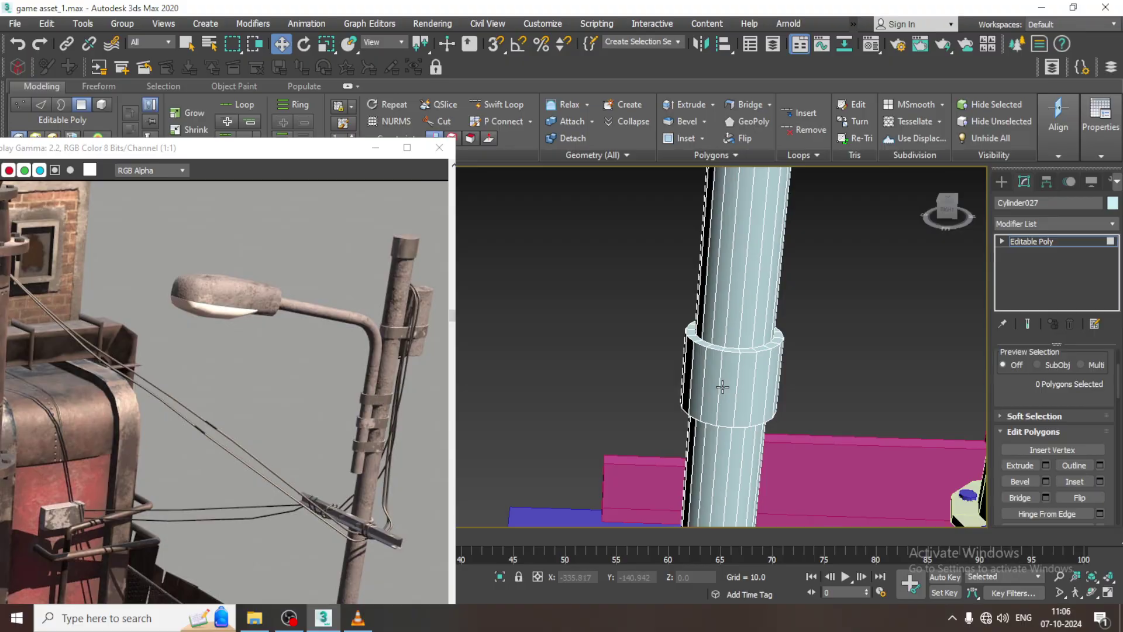
left_click(723, 387)
left_click(748, 390, "ctrl")
left_click(716, 384, "ctrl")
left_click(762, 377, "ctrl")
scroll(764, 376, "down", 5)
middle_click_drag(766, 376, 872, 403, "alt")
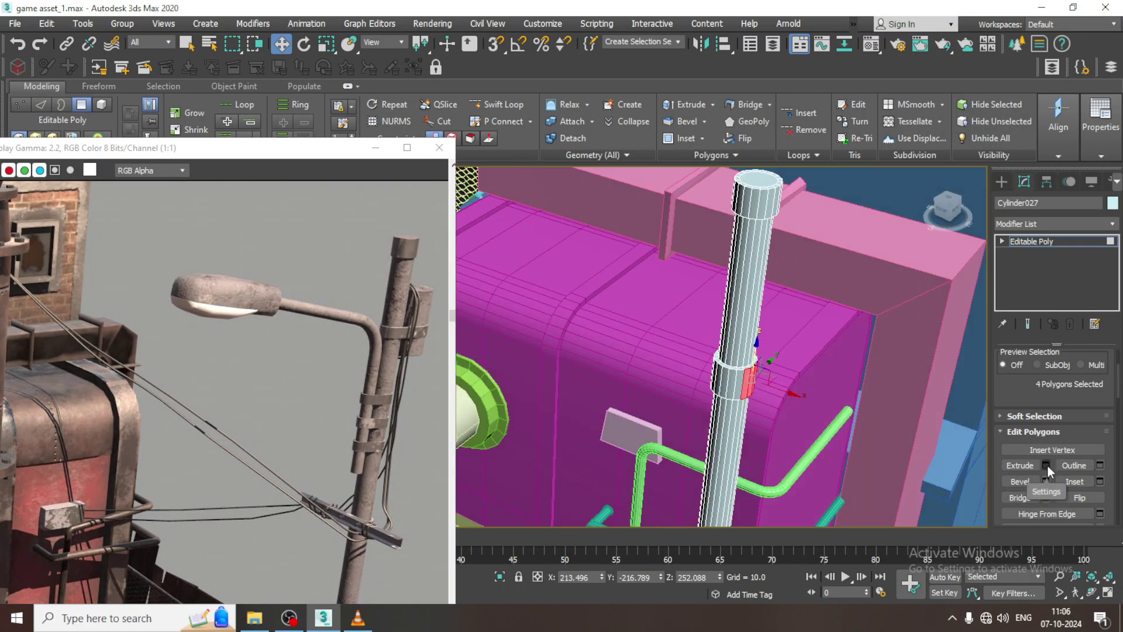
left_click(1047, 466)
left_click_drag(504, 374, 494, 314)
left_click(501, 415)
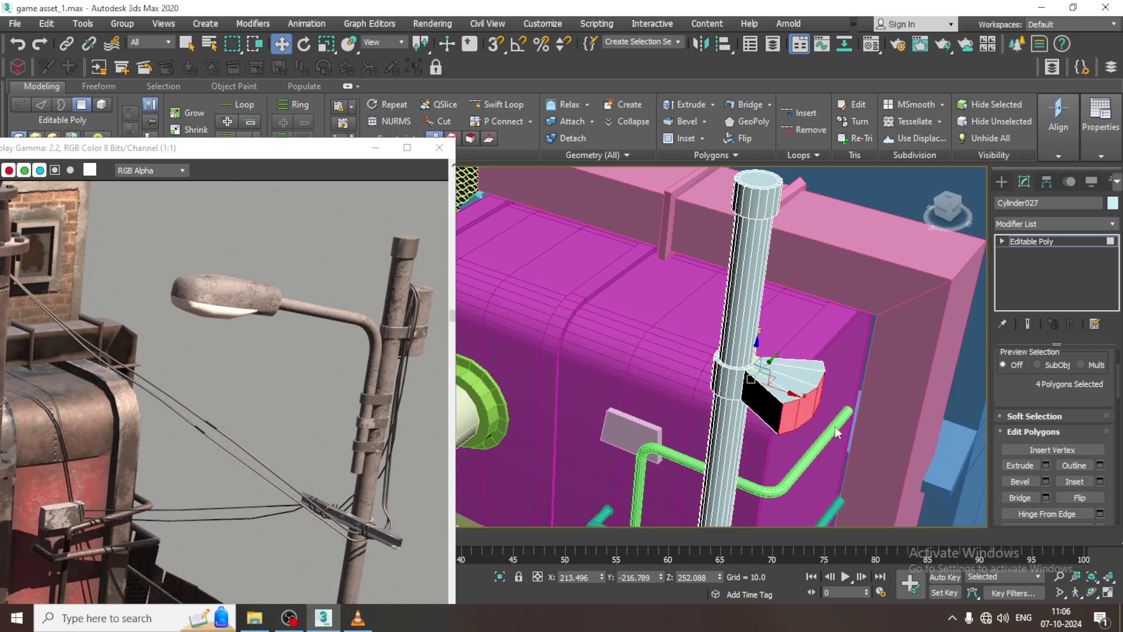
- Scale the arm's extruded end faces flatter along X and narrower along Y, and move them closer to the pole
middle_click_drag(834, 427, 895, 418, "alt")
key("r")
left_click_drag(857, 418, 132, 246)
left_click_drag(852, 416, 655, 337)
left_click_drag(851, 415, 673, 351)
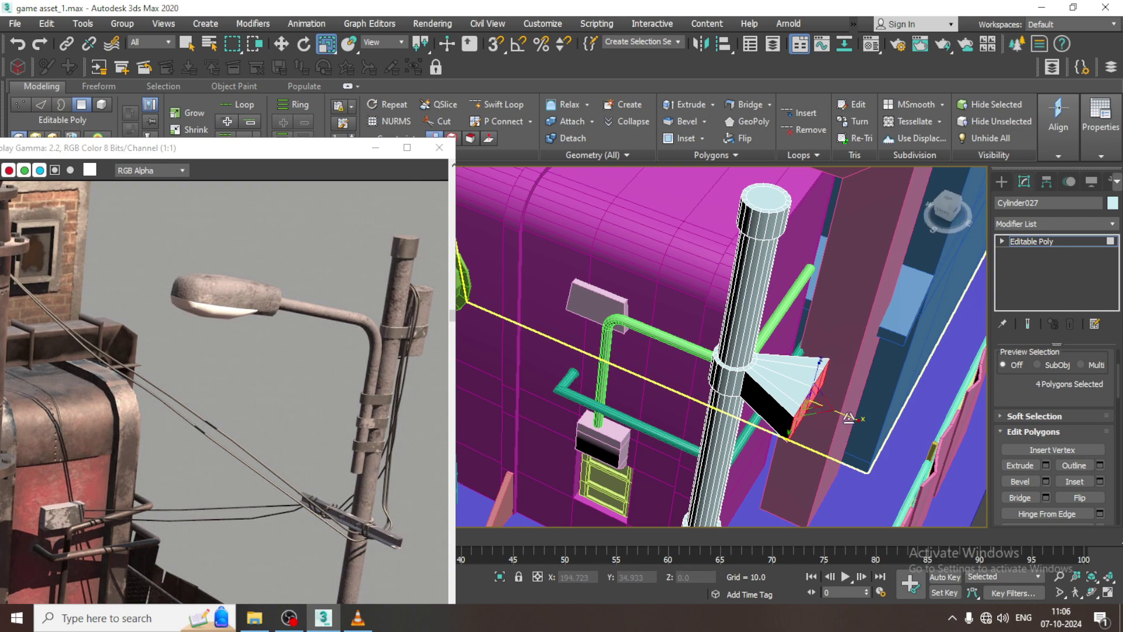
middle_click_drag(922, 384, 742, 409, "alt")
left_click_drag(692, 405, 810, 406)
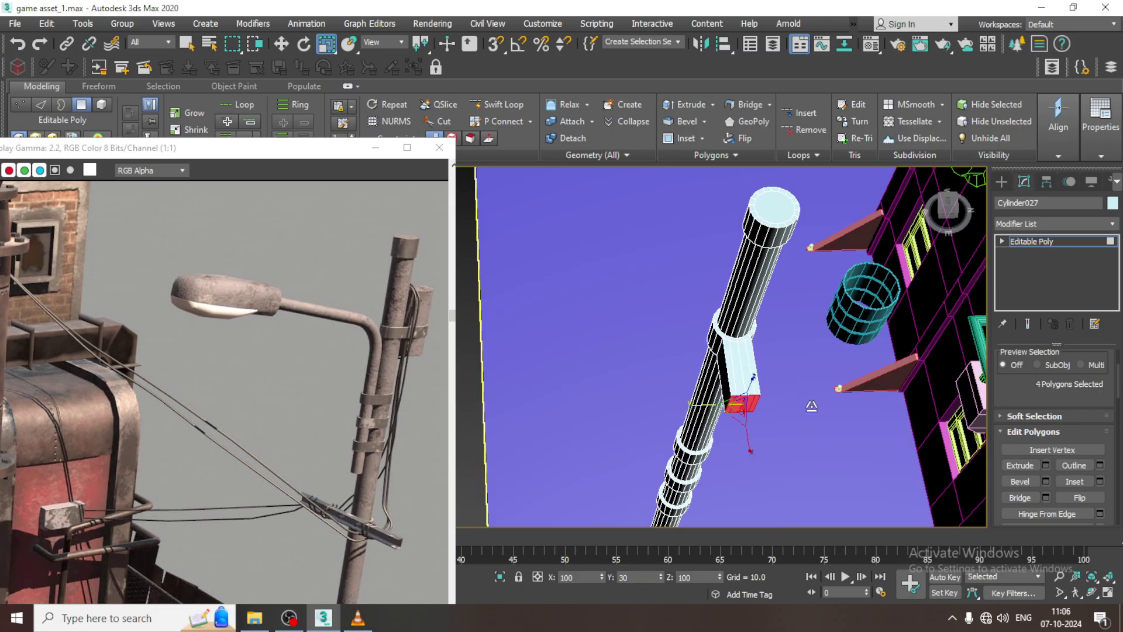
key("f")
key("w")
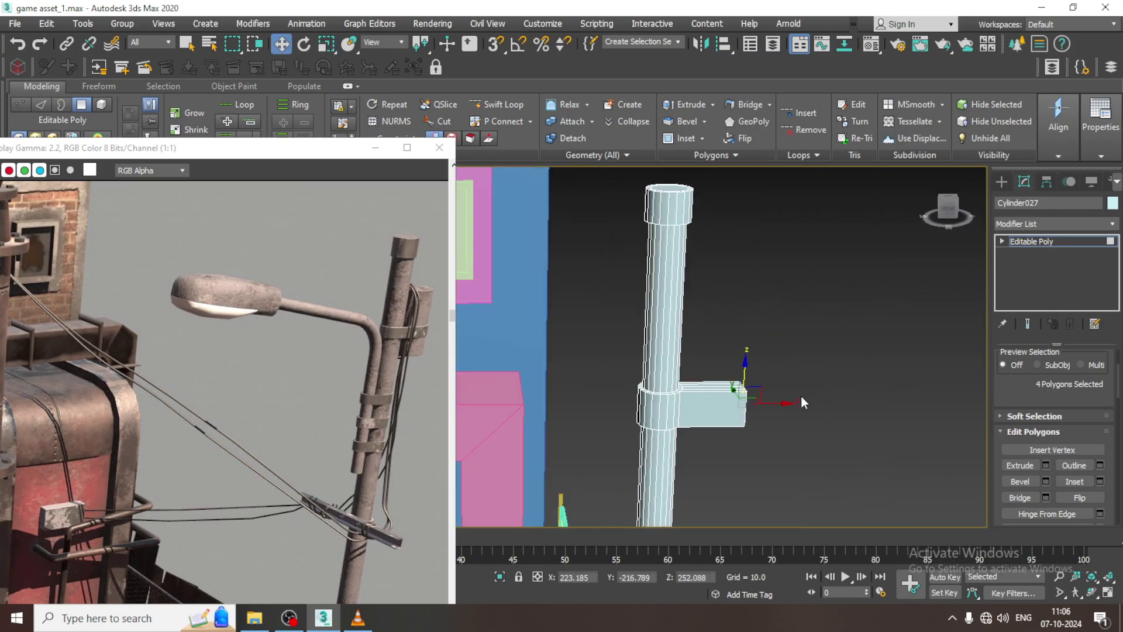
left_click_drag(771, 403, 744, 402)
- In the top view, shift the arm's end vertices along X to form a straight end with symmetric angled corners
middle_click_drag(747, 396, 754, 492, "alt")
middle_click_drag(724, 352, 593, 304, "alt")
key("alt+w")
middle_click(479, 266)
key("alt+w")
key("z")
middle_click_drag(603, 180, 714, 276)
scroll(635, 241, "down", 4)
key("1")
left_click_drag(774, 356, 777, 359)
left_click_drag(750, 308, 775, 308)
left_click(717, 381)
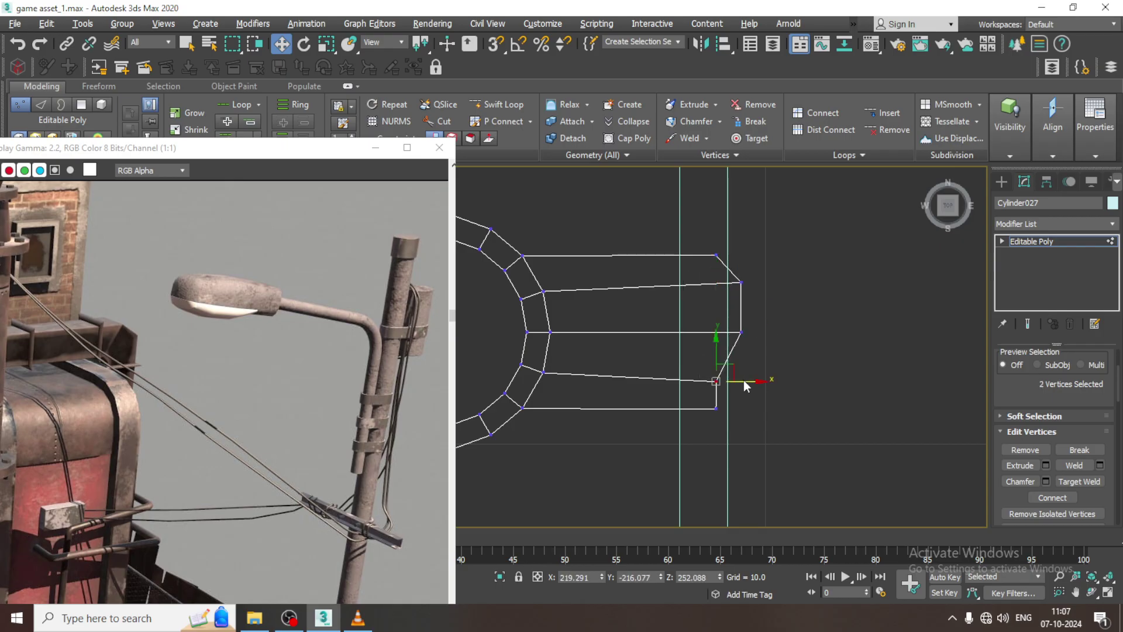
mouse_move(753, 380)
left_mouse_down()
mouse_move(780, 379)
mouse_move(756, 383)
left_mouse_up()
- Create a box about 3.8 long and 4.4 wide within the bracket arm's outline, and lower it to Z 246.007
left_click(1003, 181)
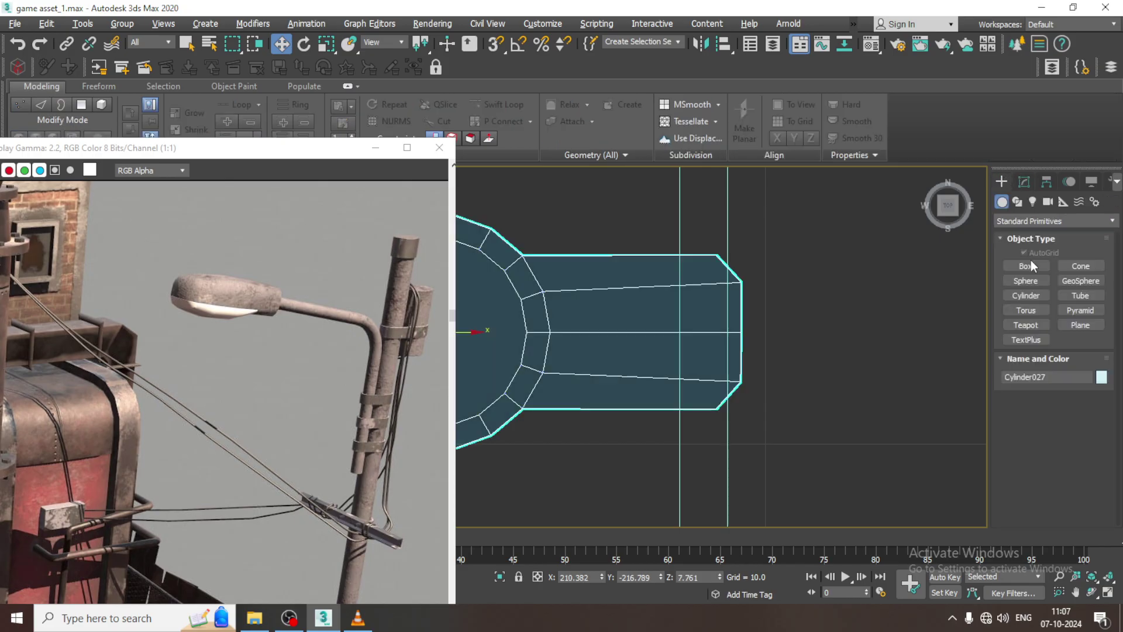
left_click(1024, 266)
left_click_drag(562, 264, 716, 397)
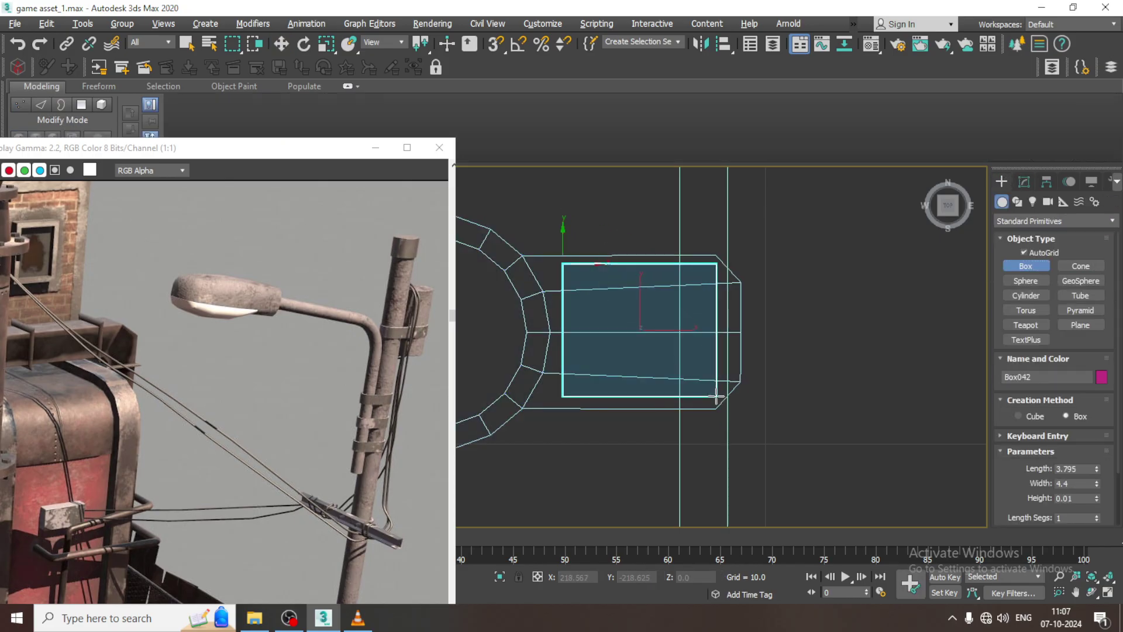
left_click(706, 194)
key("w")
key("alt+w")
middle_click(885, 432)
key("alt+w")
key("z")
scroll(768, 408, "down", 4)
middle_click_drag(760, 404, 704, 293, "alt")
scroll(735, 352, "down", 5)
left_click_drag(699, 294, 707, 383)
- Convert the box to an Editable Poly and raise its top vertices above the bracket arm
right_click(687, 384)
mouse_move(768, 541)
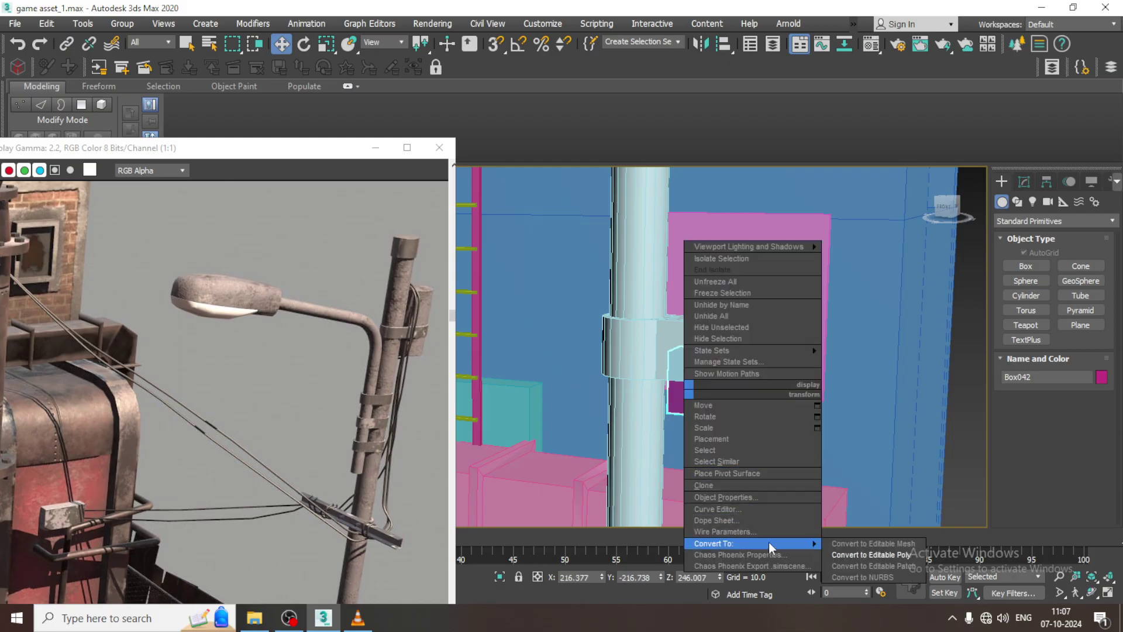
left_click(889, 554)
key("1")
left_click_drag(622, 306, 827, 378)
left_click_drag(699, 323, 717, 210)
- Add two vertical edge loops to the box with Swift Loop, dividing its outer face into three strips
scroll(717, 214, "down", 5)
middle_click_drag(722, 242, 693, 316)
scroll(726, 282, "up", 3)
left_click(502, 106)
middle_click_drag(605, 212, 579, 235, "alt")
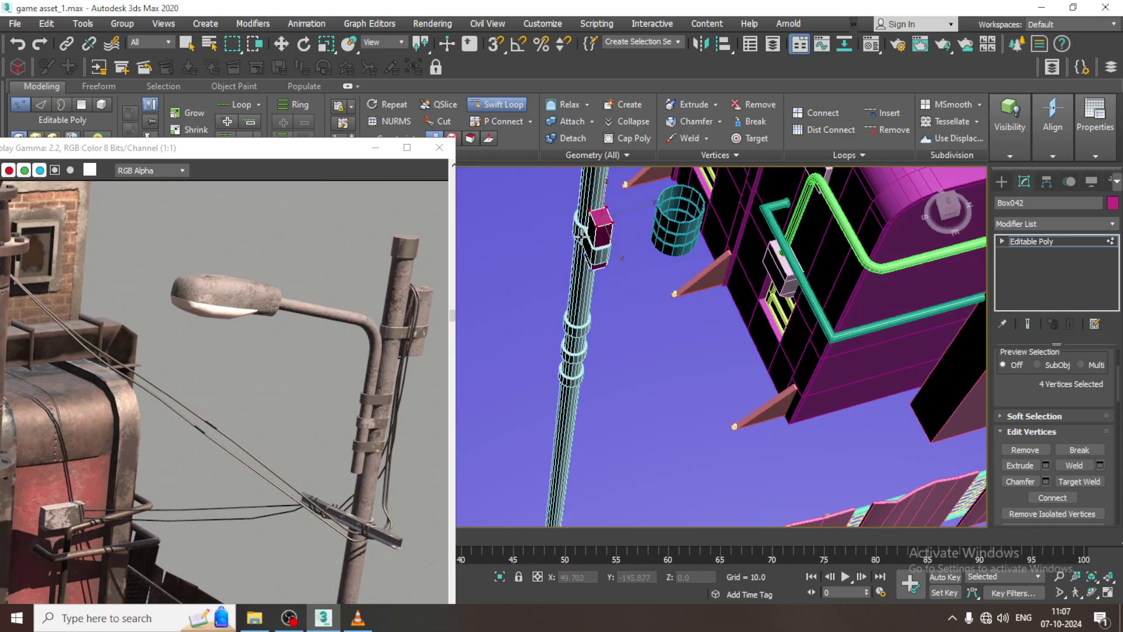
scroll(579, 235, "up", 5)
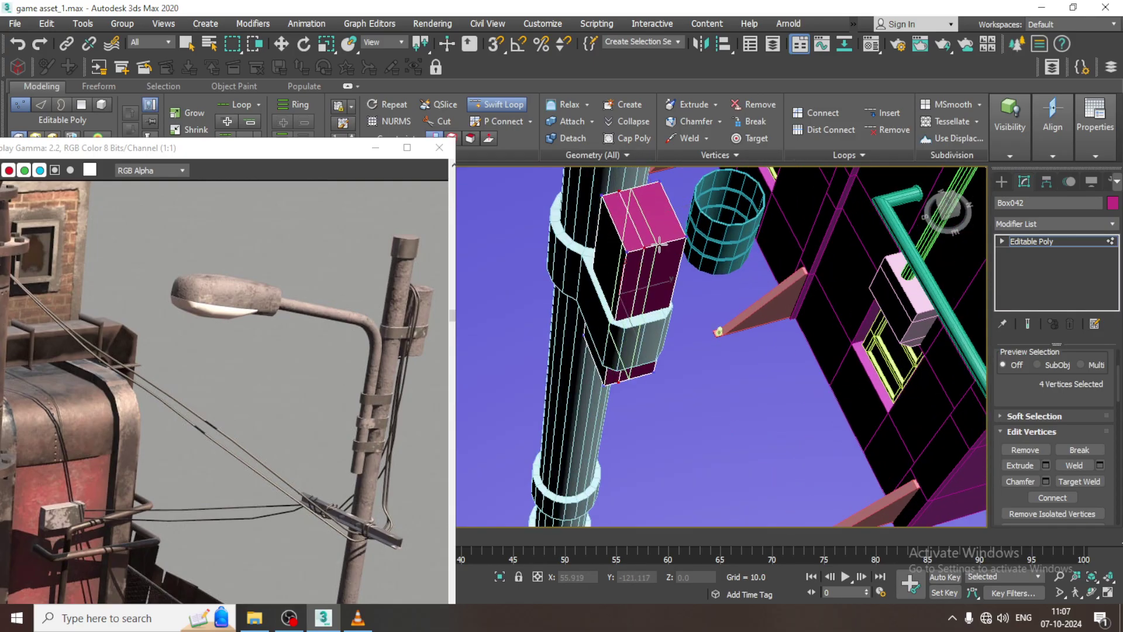
scroll(697, 277, "up", 4)
- Pull the two inner vertical edges of the box's outer face outward to give it a faceted, rounded front
key("2")
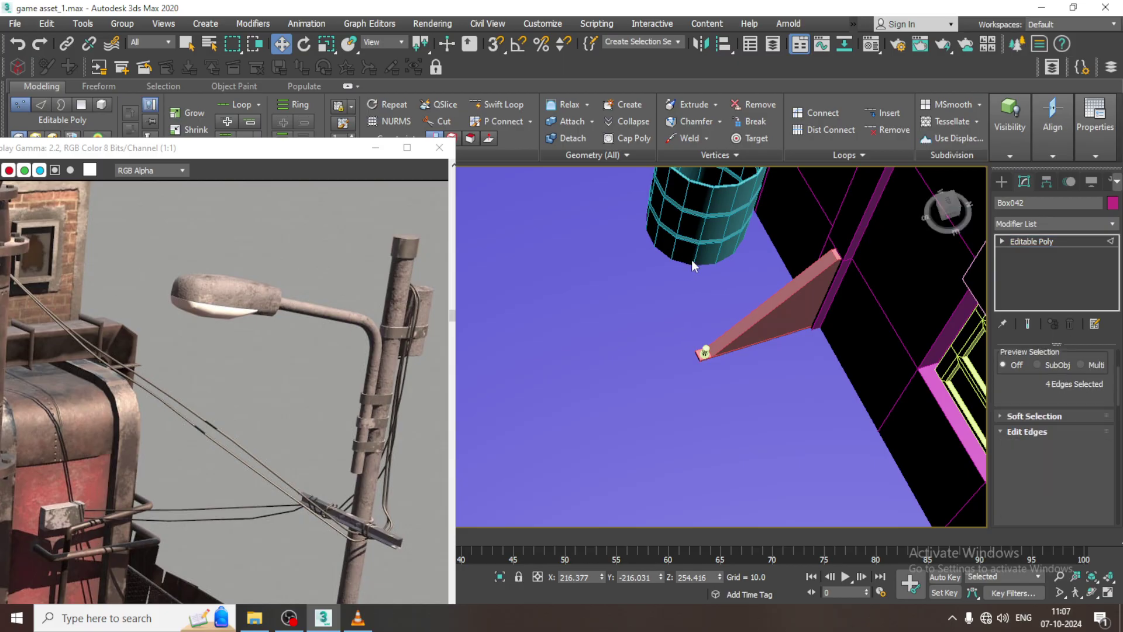
scroll(661, 302, "up", 10)
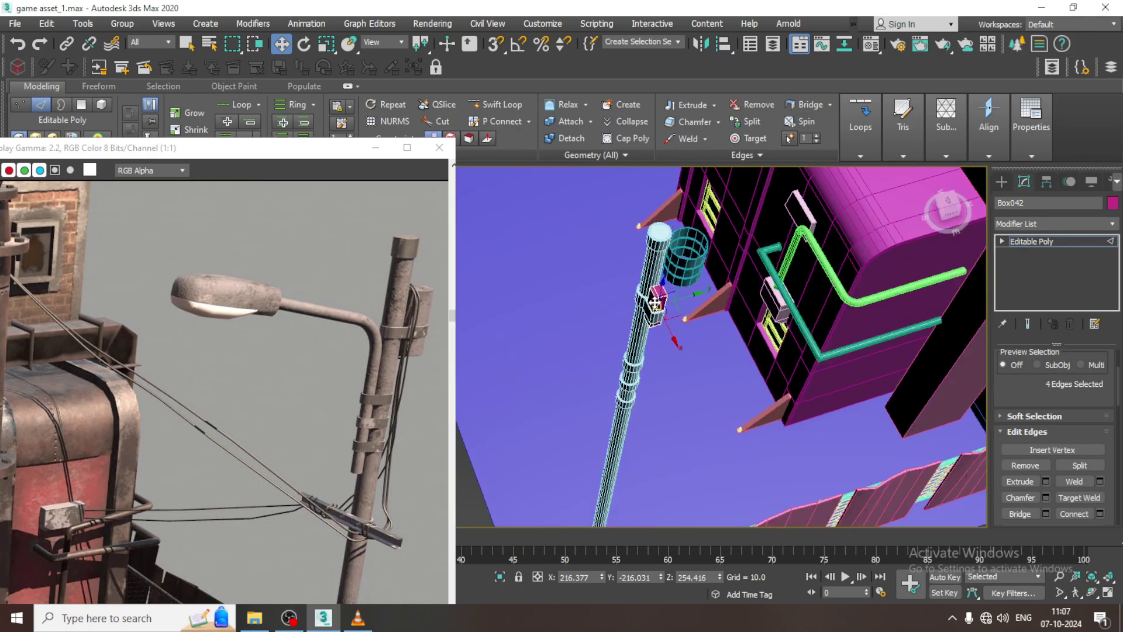
scroll(676, 307, "down", 5)
scroll(667, 305, "up", 6)
left_click(670, 307, "ctrl")
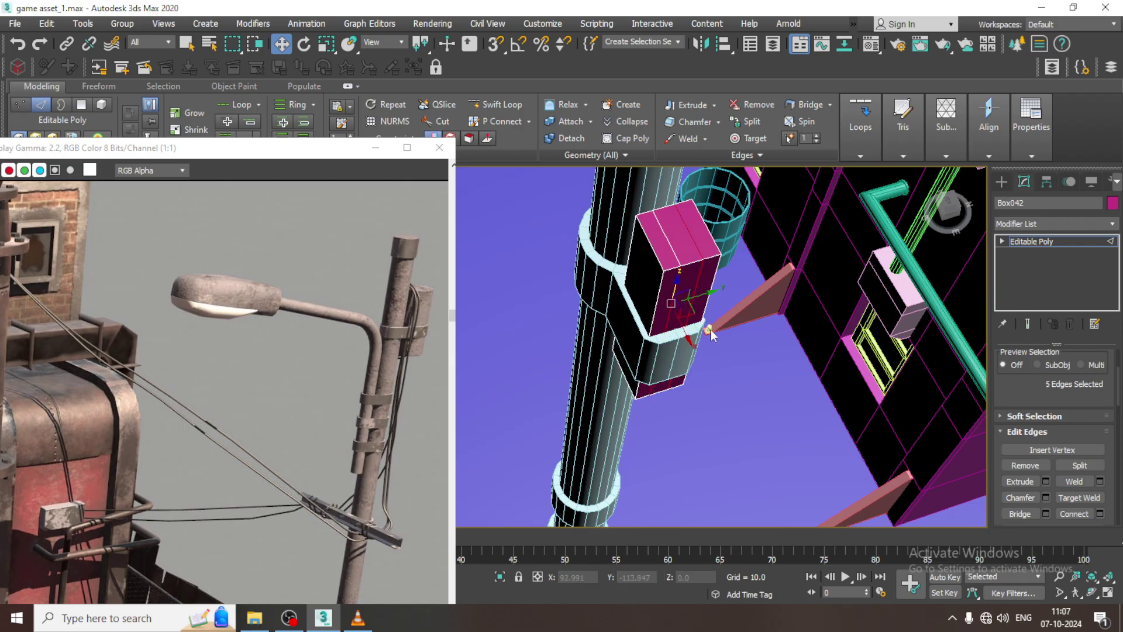
middle_click_drag(694, 330, 721, 338, "alt")
mouse_move(690, 336)
left_mouse_down()
mouse_move(703, 344)
mouse_move(694, 335)
left_mouse_up()
key("ctrl+z")
left_click(690, 326)
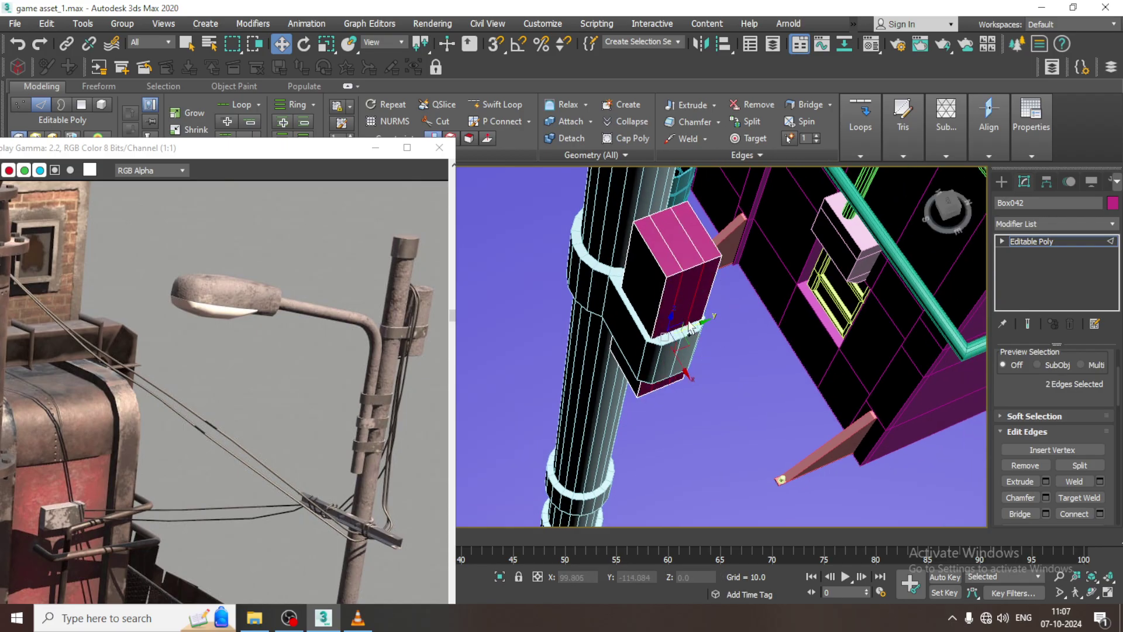
left_click_drag(692, 371, 697, 370)
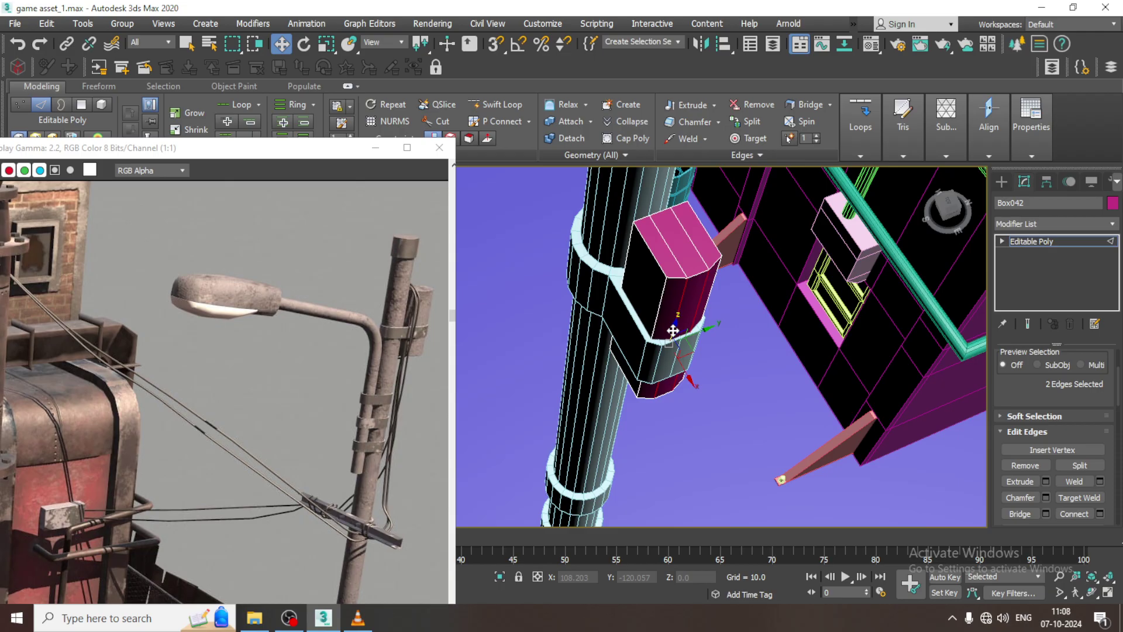
middle_click_drag(667, 325, 728, 257, "alt")
scroll(705, 319, "down", 5)
key("alt+w")
middle_click_drag(801, 234, 835, 371)
key("alt+w")
scroll(765, 235, "down", 2)
scroll(766, 258, "down", 4)
middle_click_drag(767, 258, 822, 323)
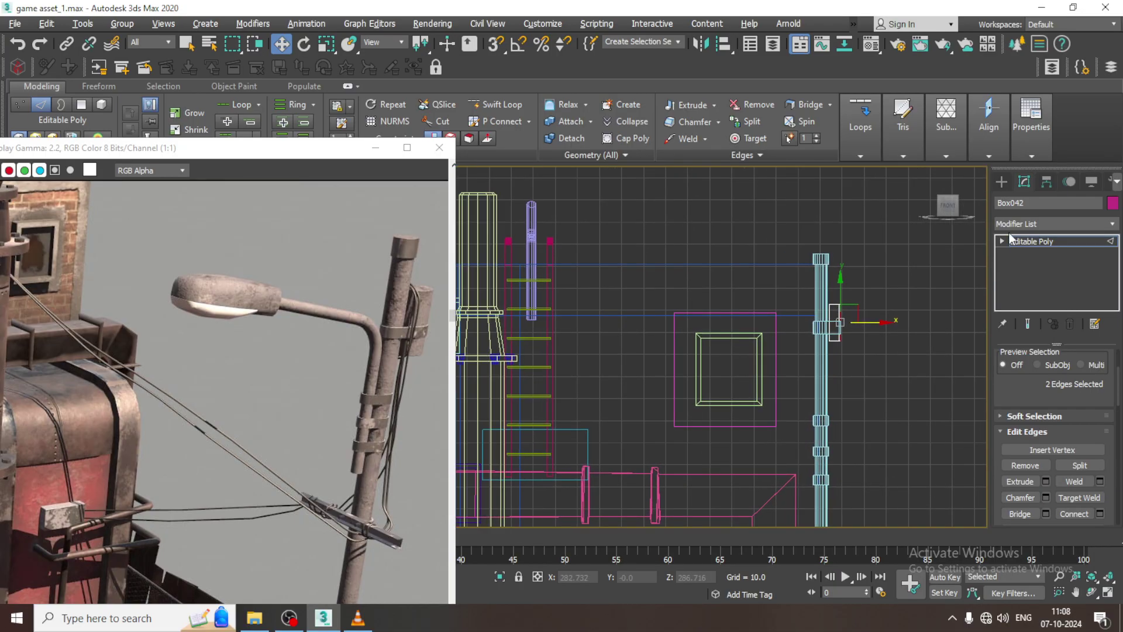
left_click(1002, 182)
left_click(1017, 203)
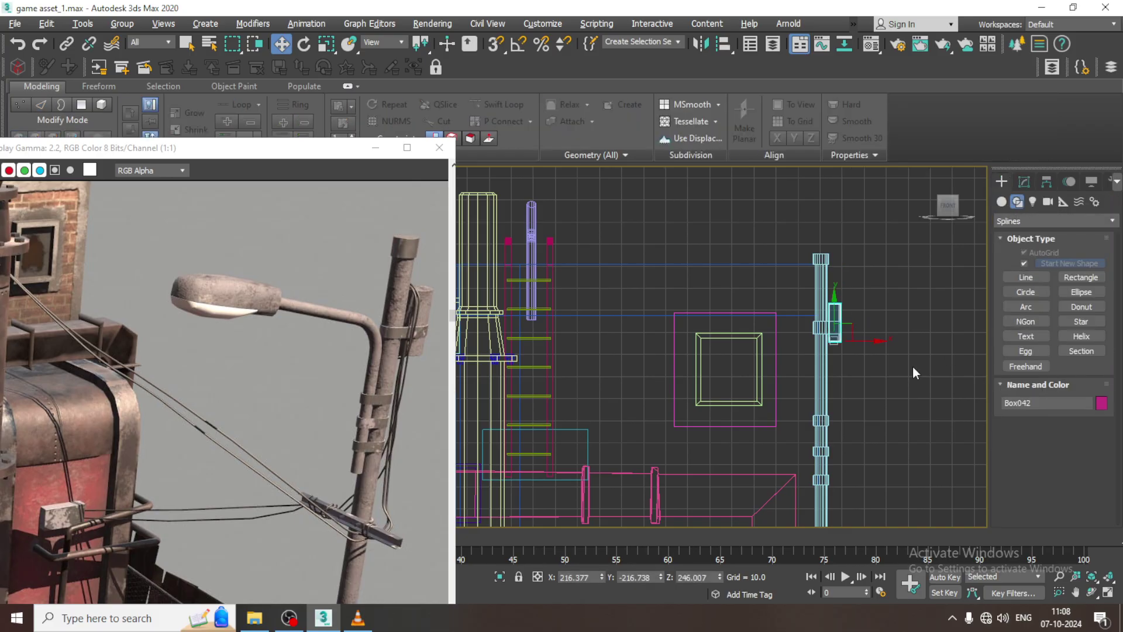
middle_click_drag(879, 405, 860, 401)
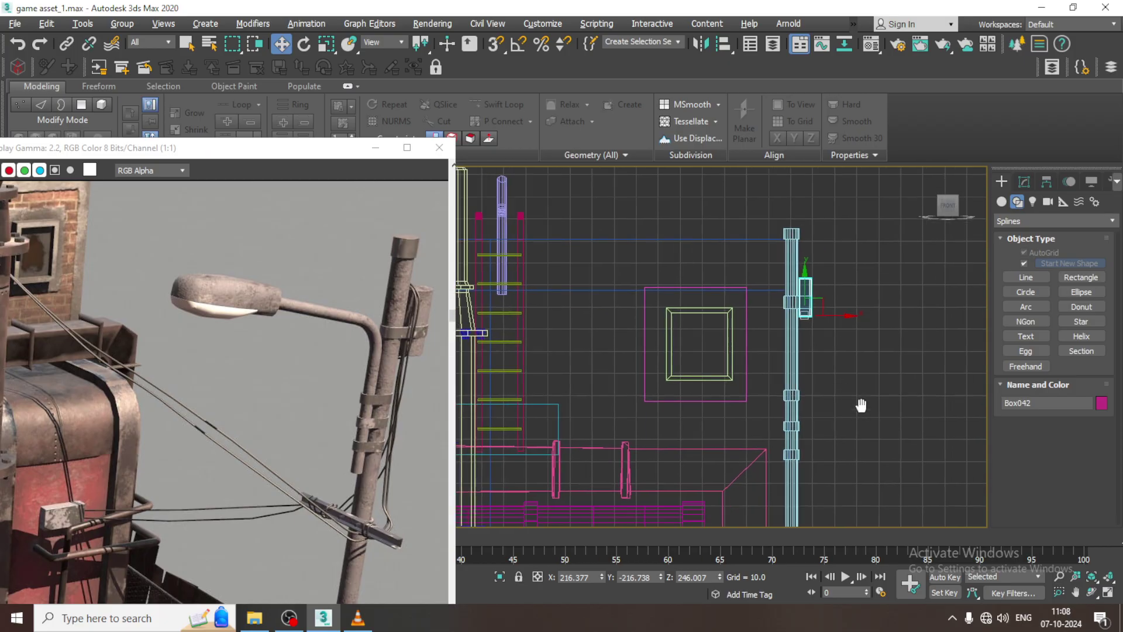
- Isolate the pole in the perspective view to work on its three lower bracket bands
key("alt+w")
key("alt+w")
middle_click_drag(785, 400, 845, 393, "alt")
left_click(663, 338)
key("alt+q")
scroll(633, 342, "up", 5)
scroll(773, 287, "up", 1)
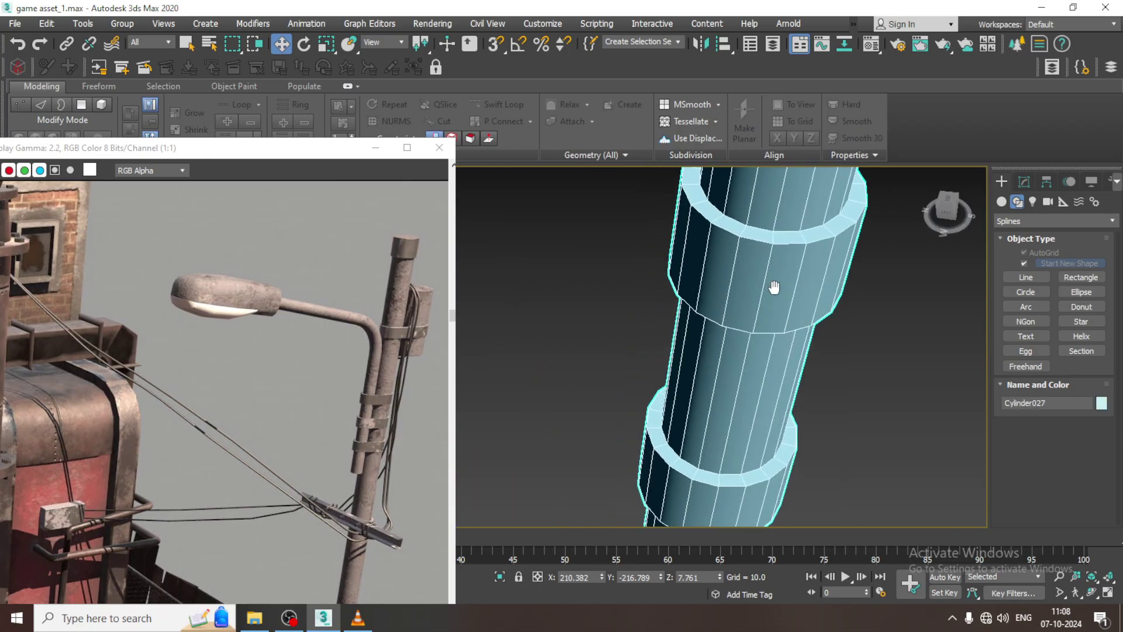
- Extrude three adjacent polygons outward on each of the three lower bracket bands, on the side opposite the box
key("3")
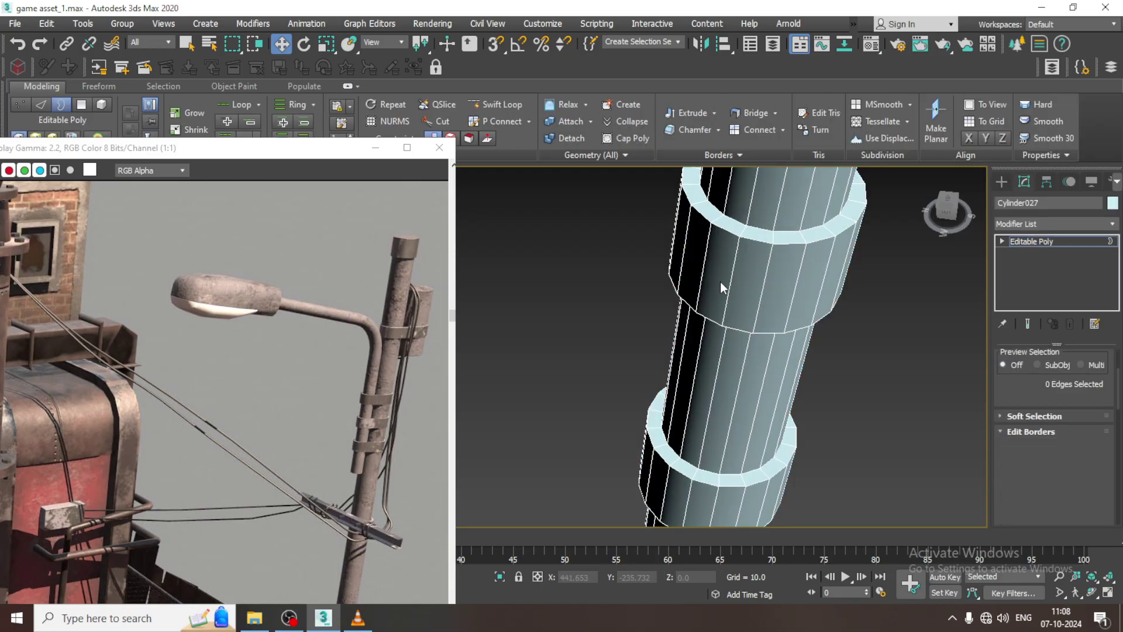
key("4")
left_click(721, 283)
left_click(742, 286, "ctrl")
left_click(788, 302, "ctrl")
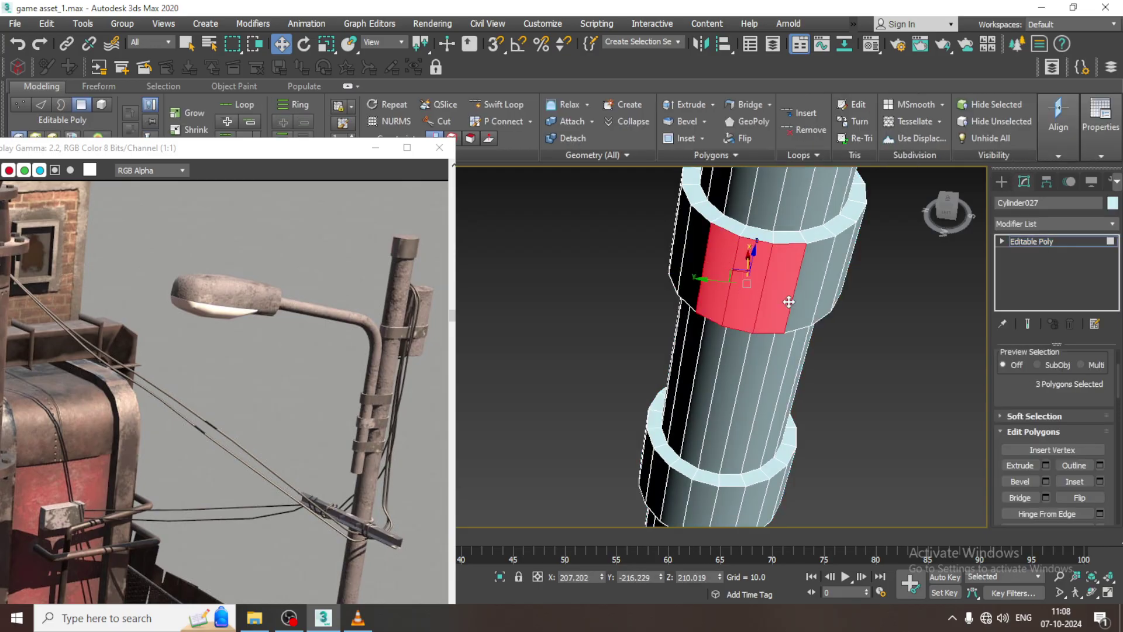
left_click(720, 501, "ctrl")
left_click(694, 501, "ctrl")
left_click(678, 494, "ctrl")
middle_click_drag(747, 449, 763, 195)
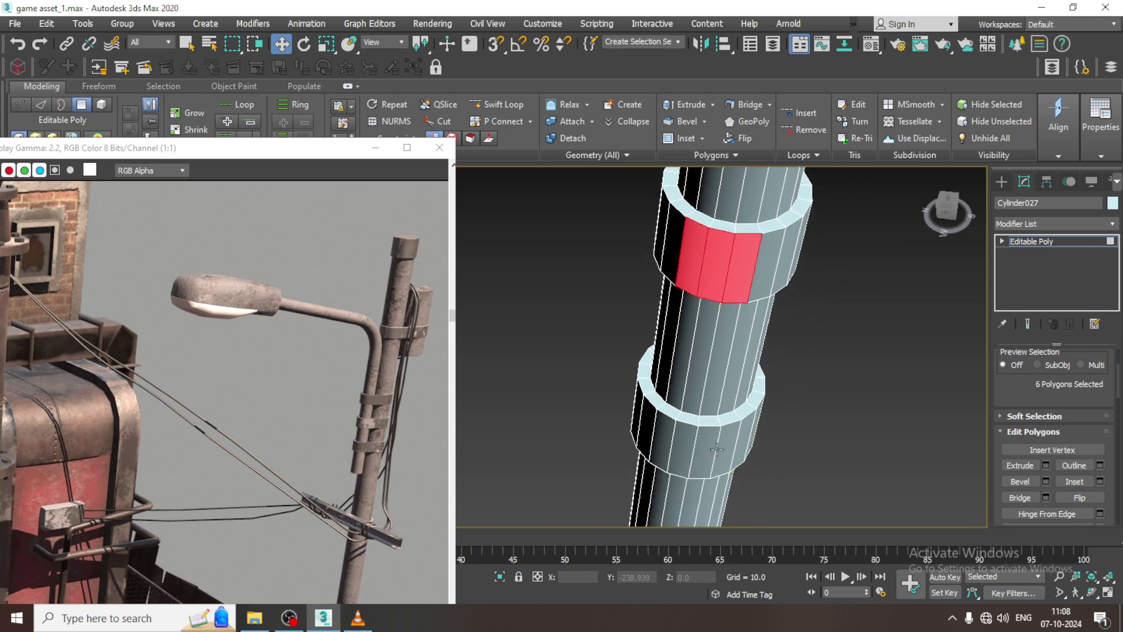
left_click(659, 436, "ctrl")
left_click(685, 450, "ctrl")
left_click(703, 454, "ctrl")
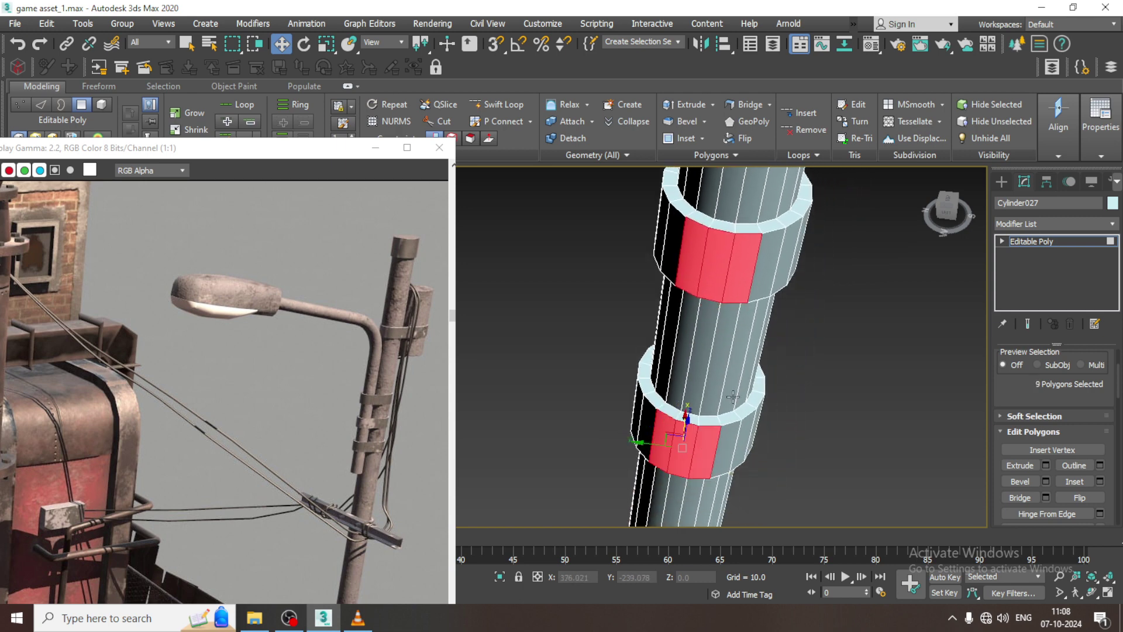
middle_click_drag(682, 426, 705, 437, "alt")
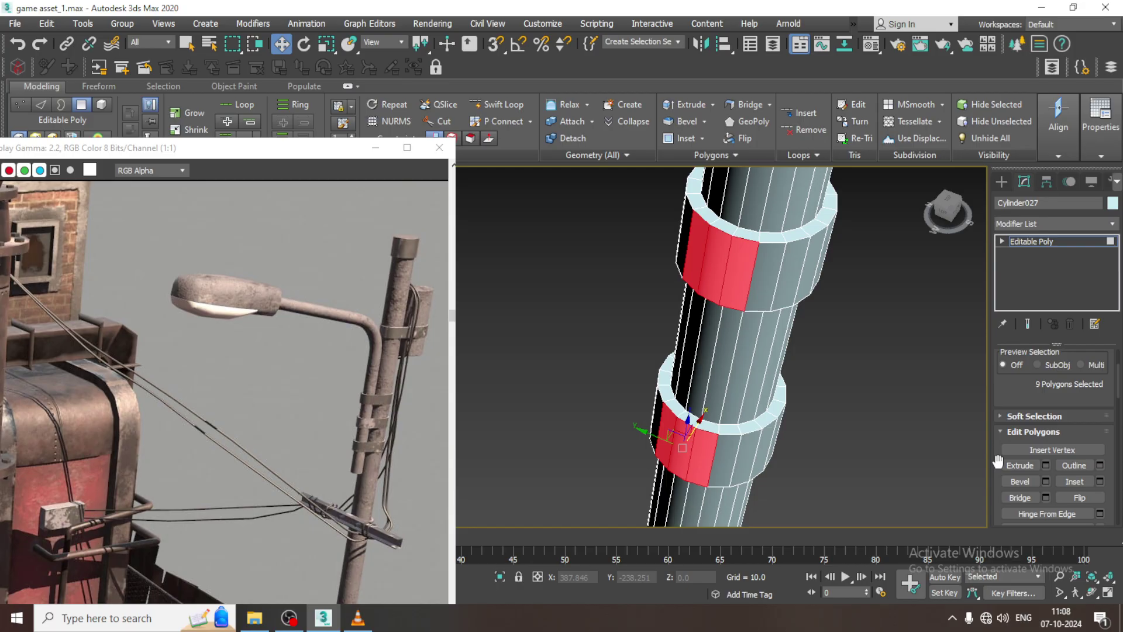
left_click(1046, 464)
left_click_drag(504, 377, 520, 419)
left_click(501, 416)
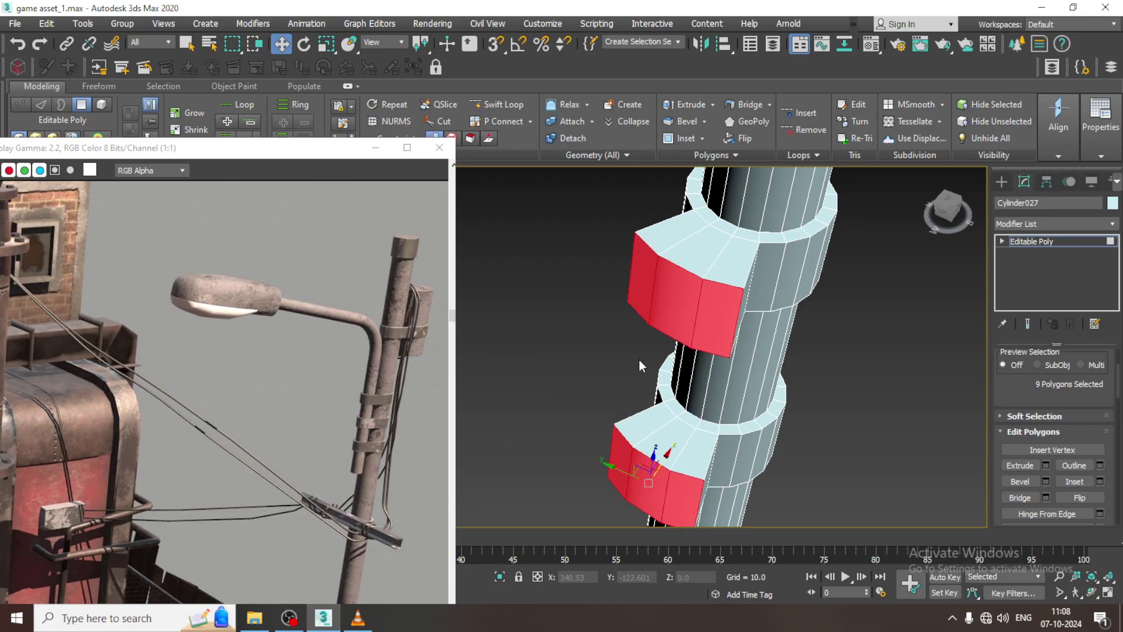
- Scale the lower brackets' extruded faces narrower, and shift them along Y in the top view to straighten the arms
scroll(638, 359, "down", 5)
key("r")
left_click_drag(686, 402, 656, 396)
middle_click_drag(677, 374, 637, 384, "alt")
key("alt+w")
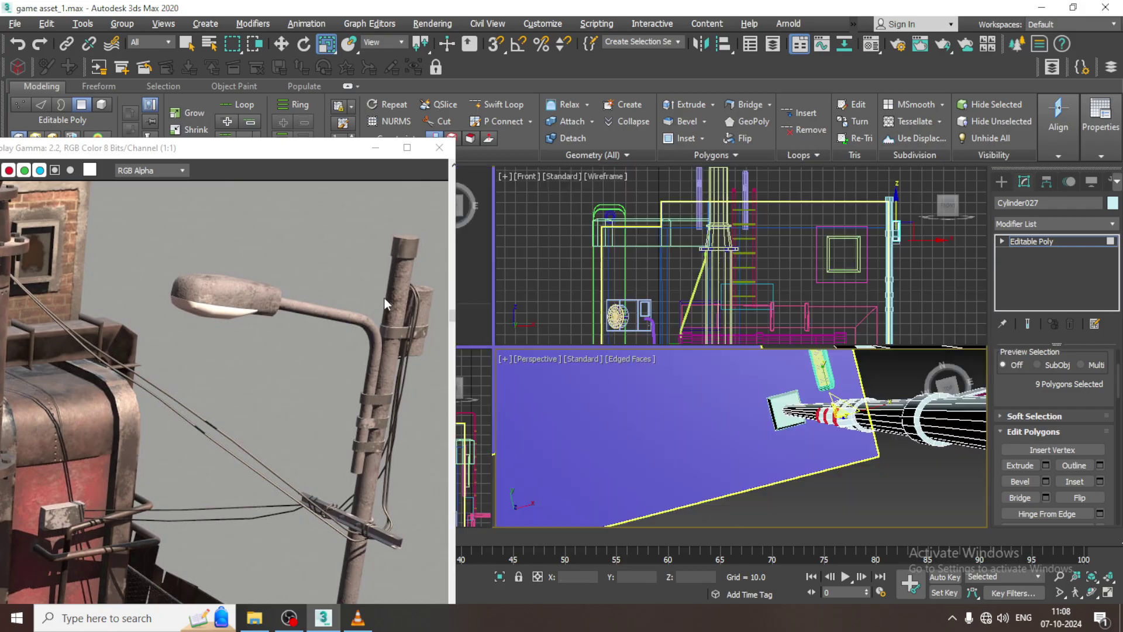
key("alt+w")
scroll(550, 286, "down", 3)
middle_click_drag(549, 286, 655, 270)
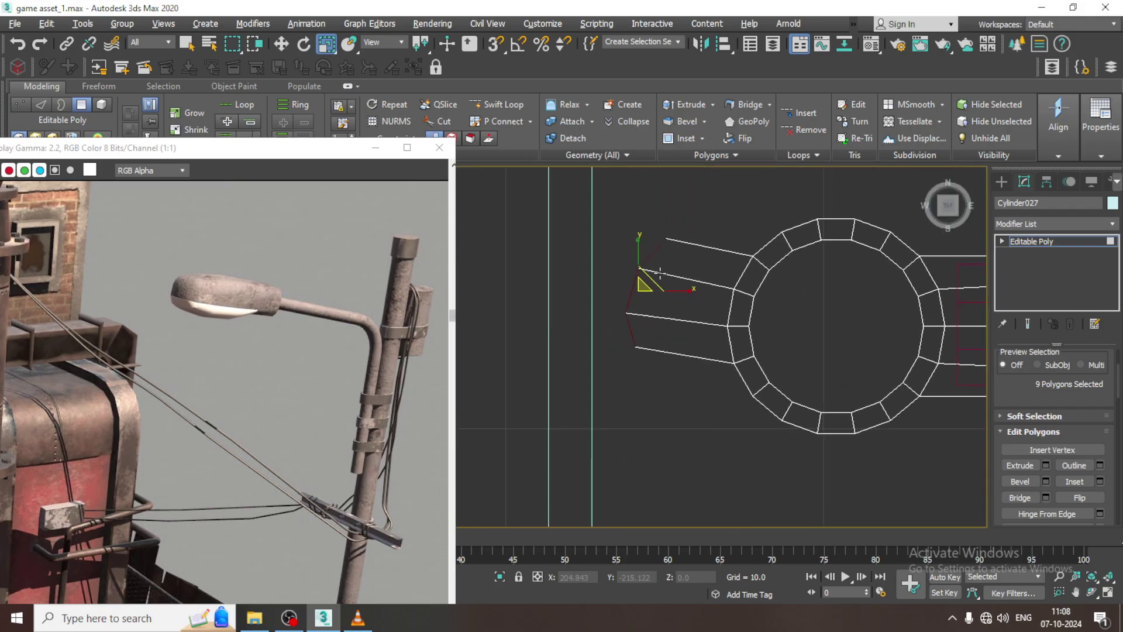
scroll(655, 272, "down", 1)
key("w")
mouse_move(643, 250)
left_mouse_down()
mouse_move(646, 274)
mouse_move(645, 263)
left_mouse_up()
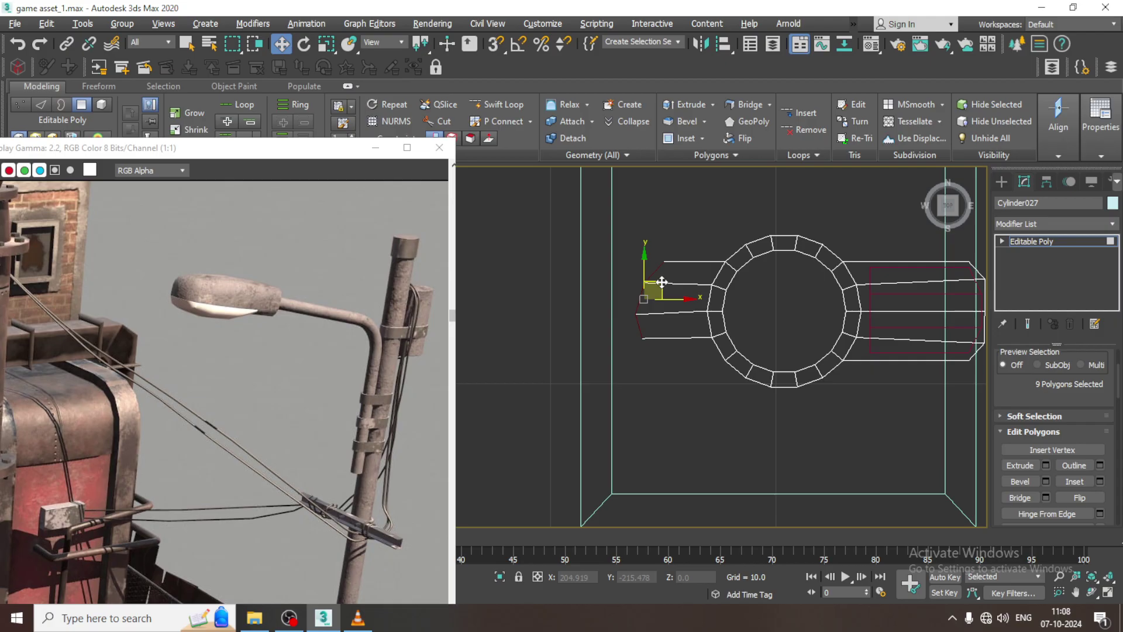
- Scale the extruded end faces of the three lower brackets along X to flatten them
key("r")
left_click_drag(693, 299, 129, 314)
left_click_drag(511, 298, 514, 304)
- With AutoGrid off, draw the lamp arm line in the front view, rising along the three lower brackets and sloping outward away from the pole
key("alt+w")
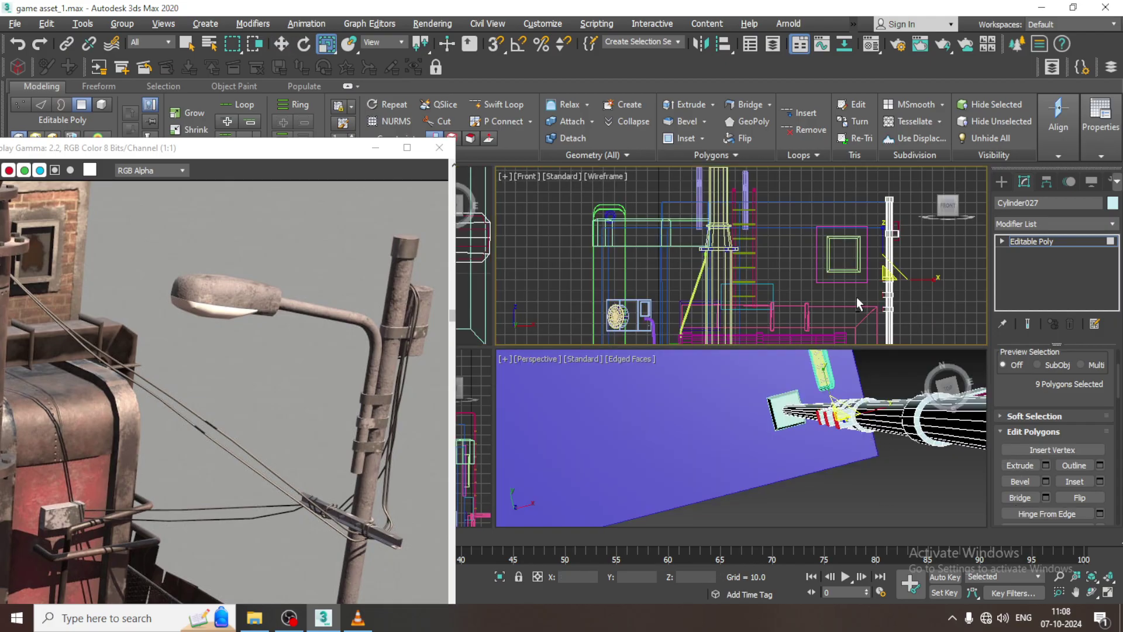
key("alt+w")
key("alt+w")
middle_click_drag(836, 297, 871, 234)
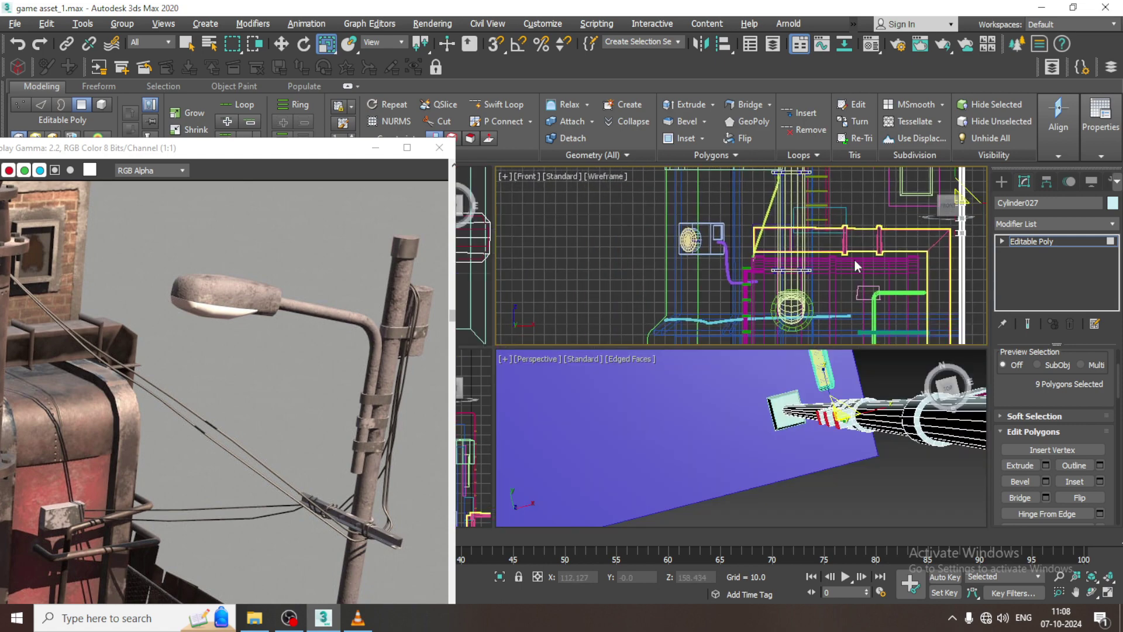
key("alt+w")
middle_click_drag(934, 204, 883, 254)
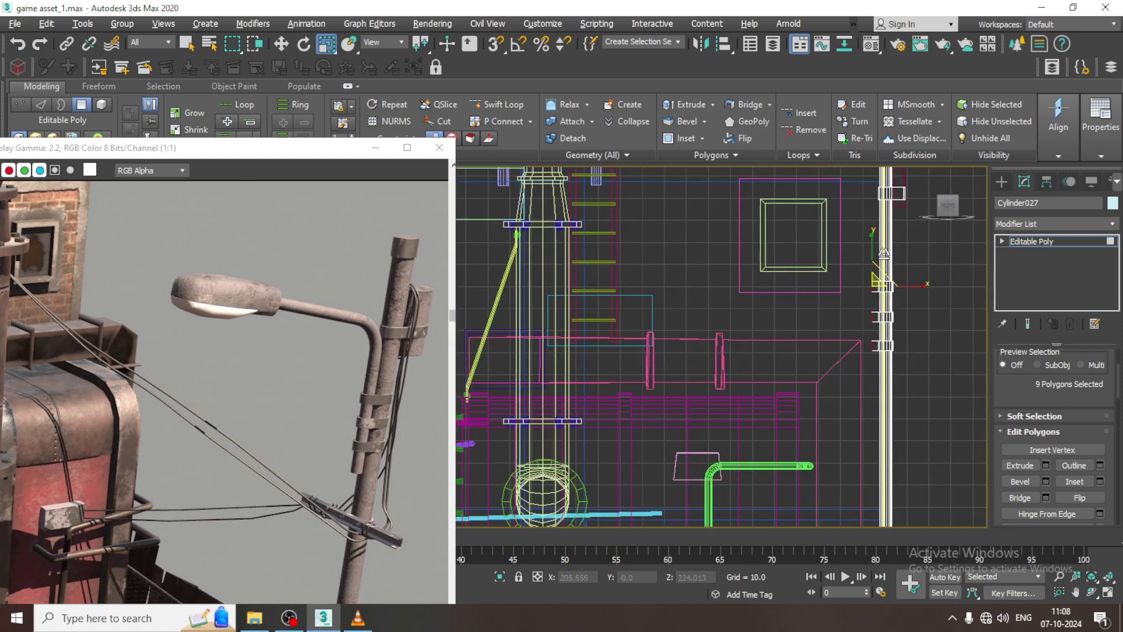
left_click(1001, 181)
left_click(1017, 201)
left_click(1025, 277)
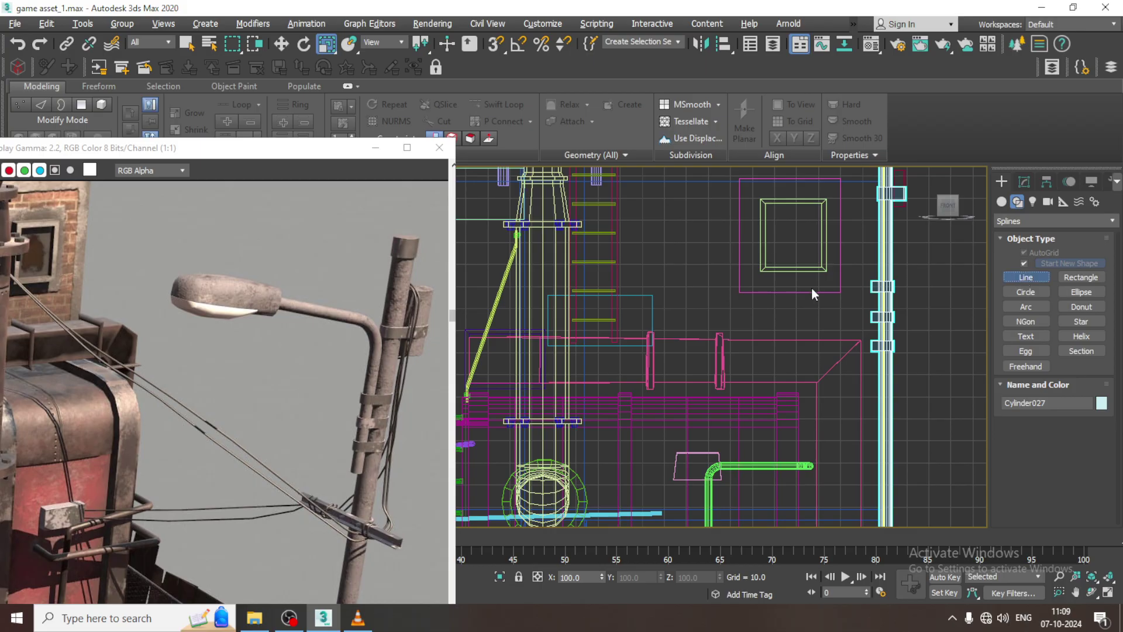
middle_click_drag(812, 288, 796, 288)
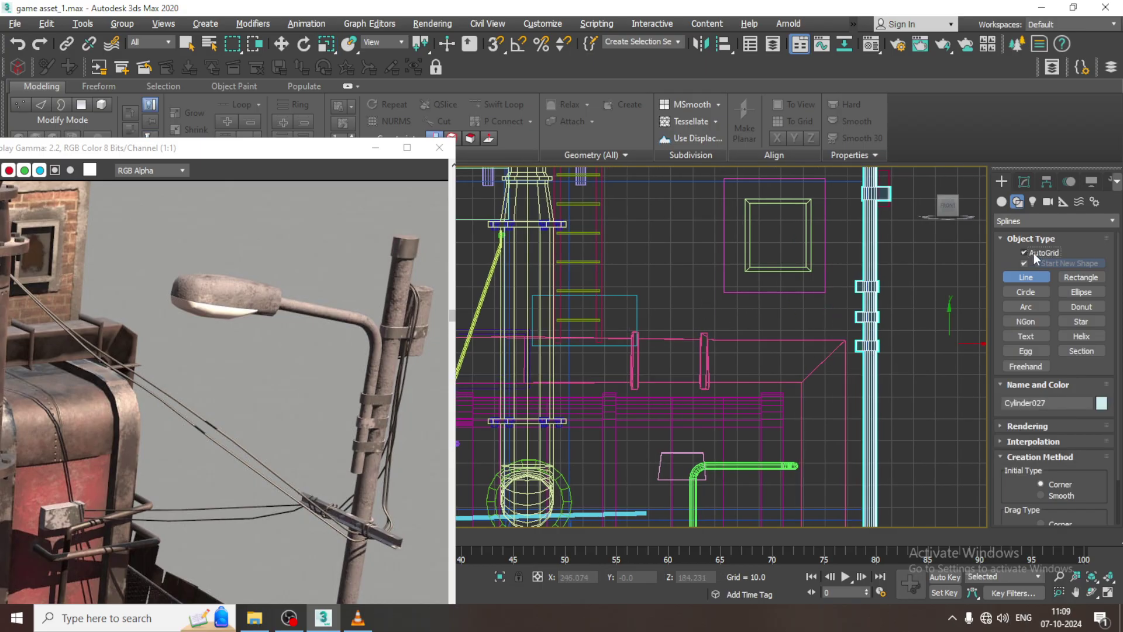
scroll(867, 354, "up", 2)
middle_click_drag(857, 351, 842, 372)
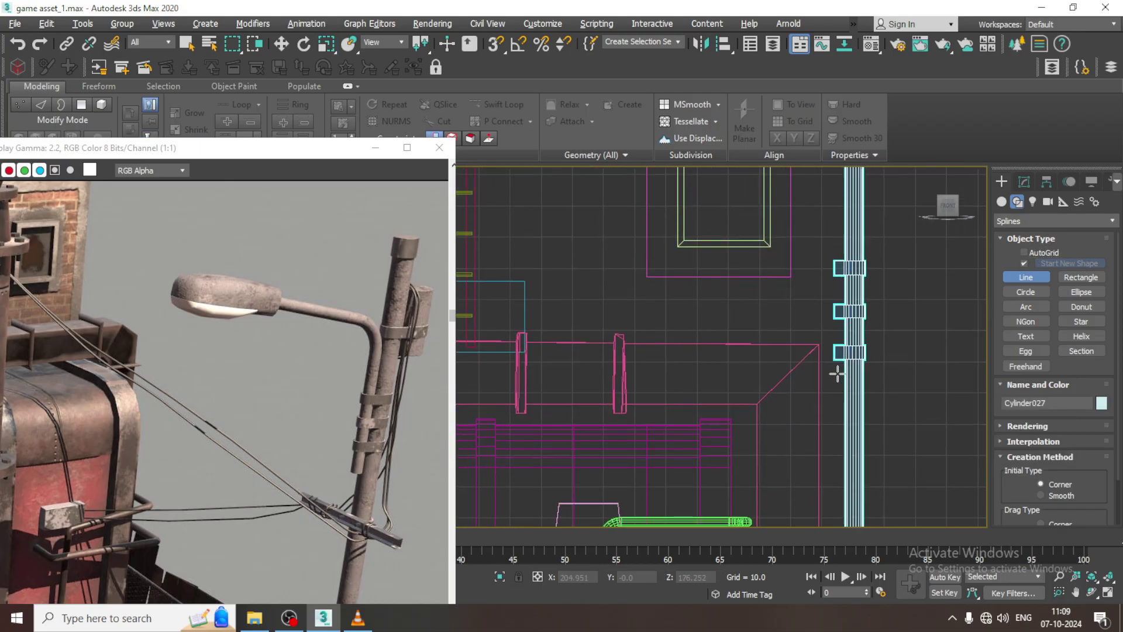
left_click(837, 373)
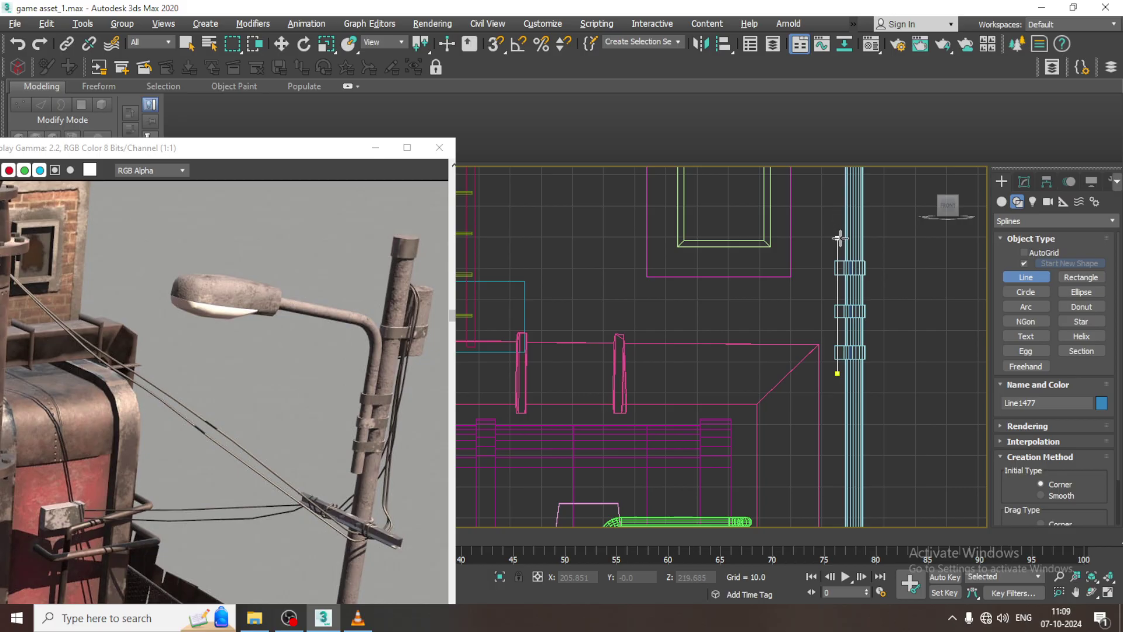
scroll(683, 241, "down", 2)
middle_click_drag(684, 220, 772, 293)
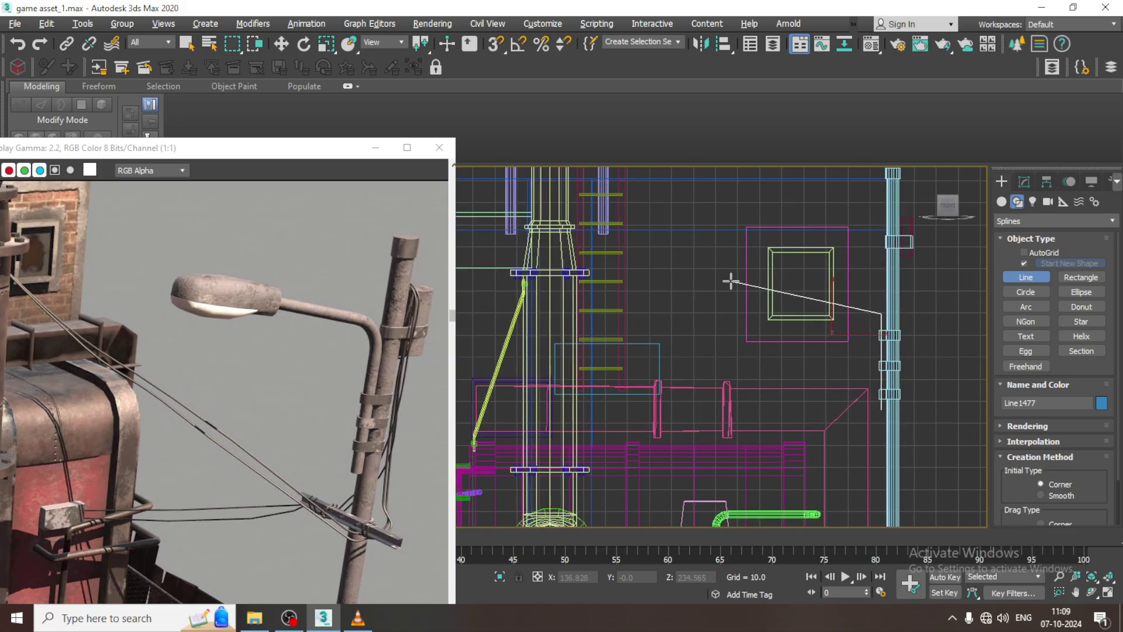
left_click(730, 282)
right_click(921, 369)
- Fillet the corner vertex of the lamp arm line to form a rounded bend
scroll(907, 317, "up", 2)
right_click(906, 317)
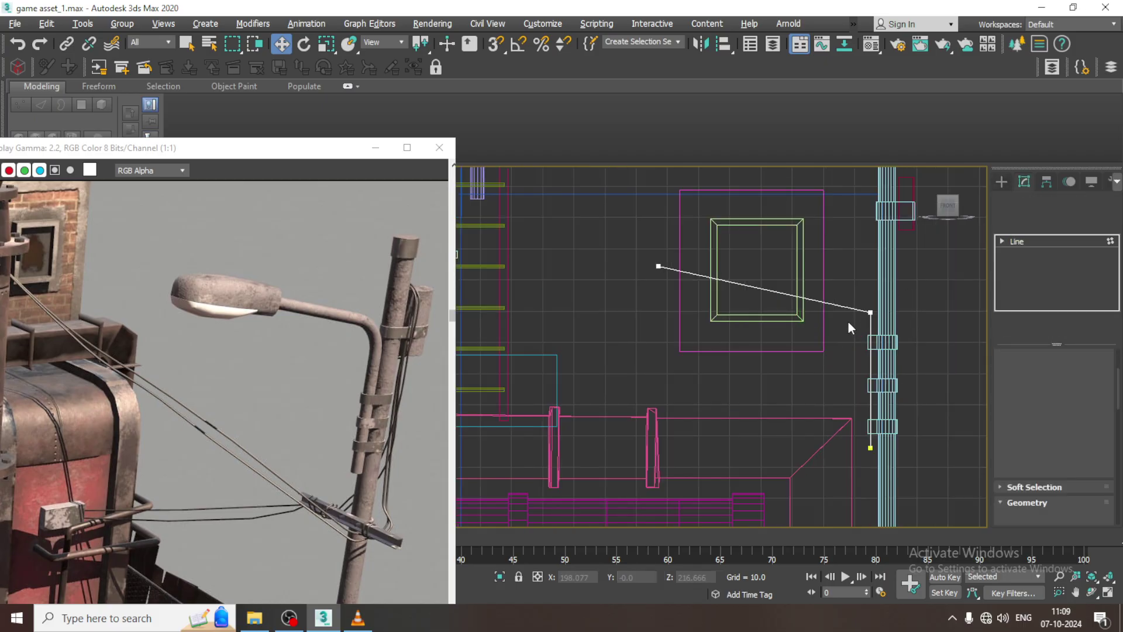
left_click(870, 312)
left_click_drag(1031, 442, 1027, 28)
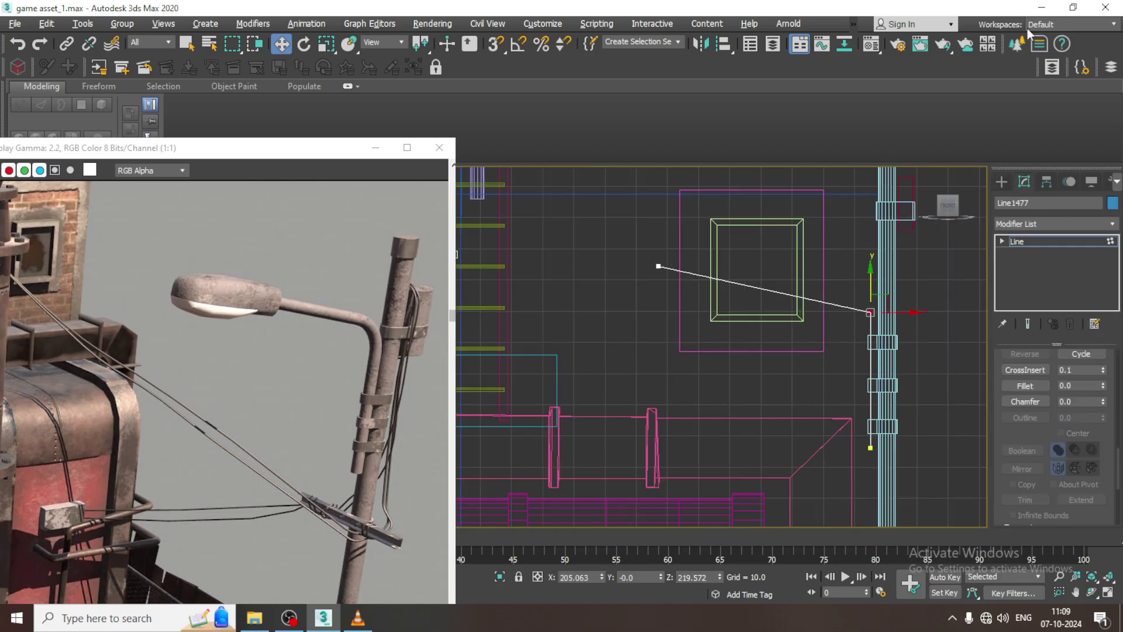
left_click(1025, 385)
left_click_drag(870, 312, 872, 290)
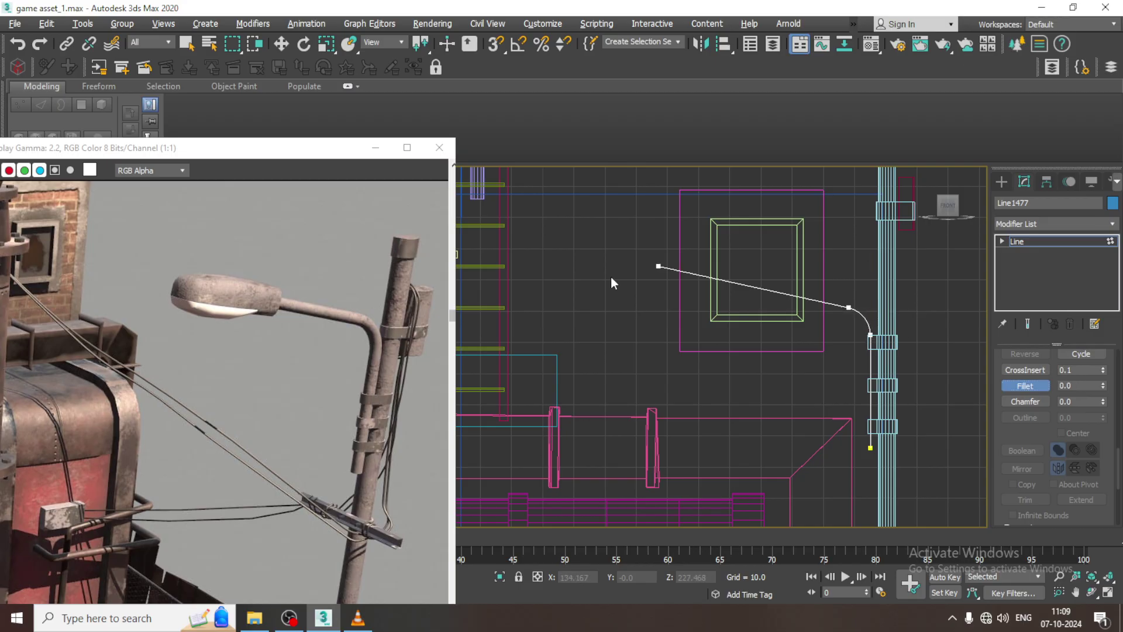
- Raise the upper three vertices of the lamp arm line to lift the bend and sloping section above the lower brackets
left_click_drag(935, 355, 935, 356)
key("w")
left_click_drag(872, 296, 886, 216)
scroll(886, 215, "down", 3)
middle_click_drag(886, 217, 829, 256)
scroll(830, 217, "up", 3)
- Enable the lamp arm line's thickness in the viewport as a radial tube with a thickness of 3.18
left_click_drag(1014, 431, 1058, 630)
left_click_drag(997, 369, 1012, 570)
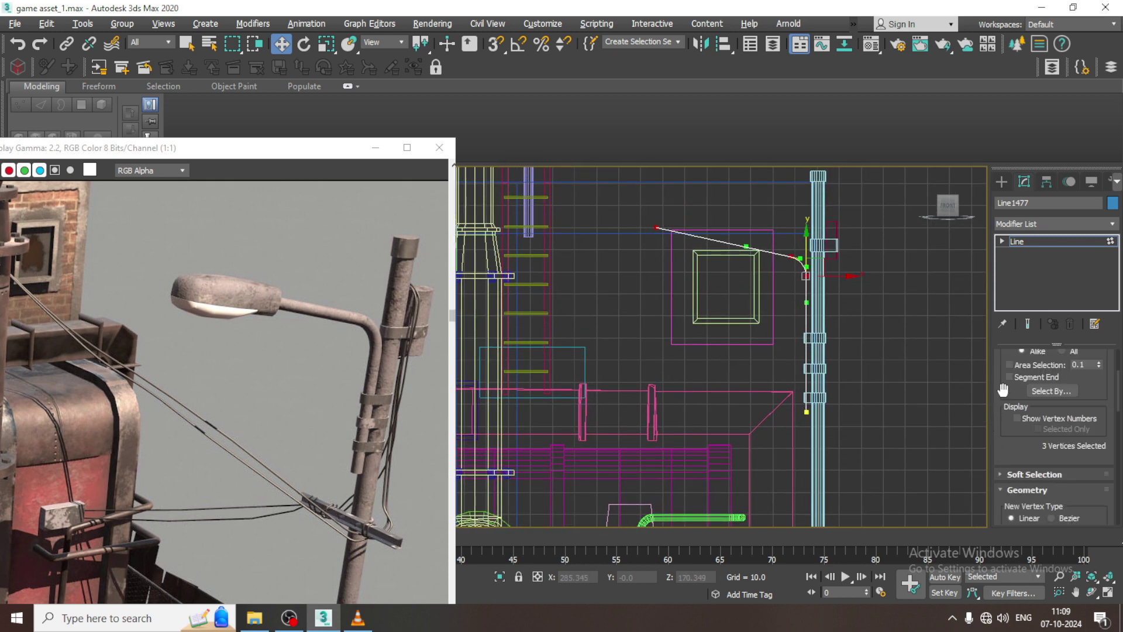
scroll(1003, 392, "up", 3)
left_click(1000, 356)
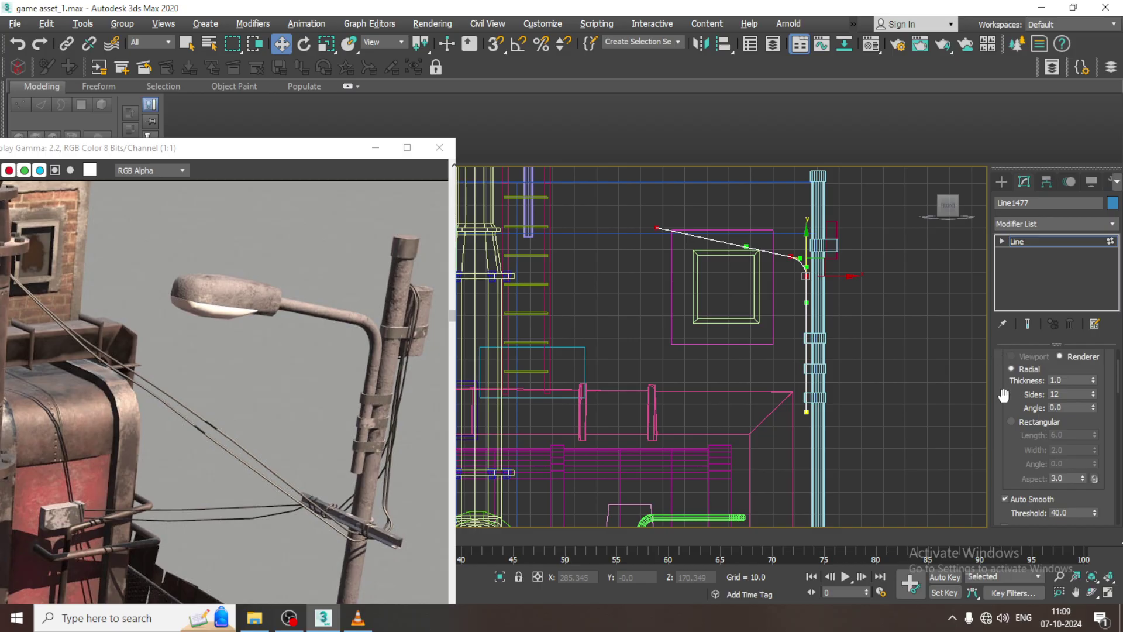
left_click(1019, 383)
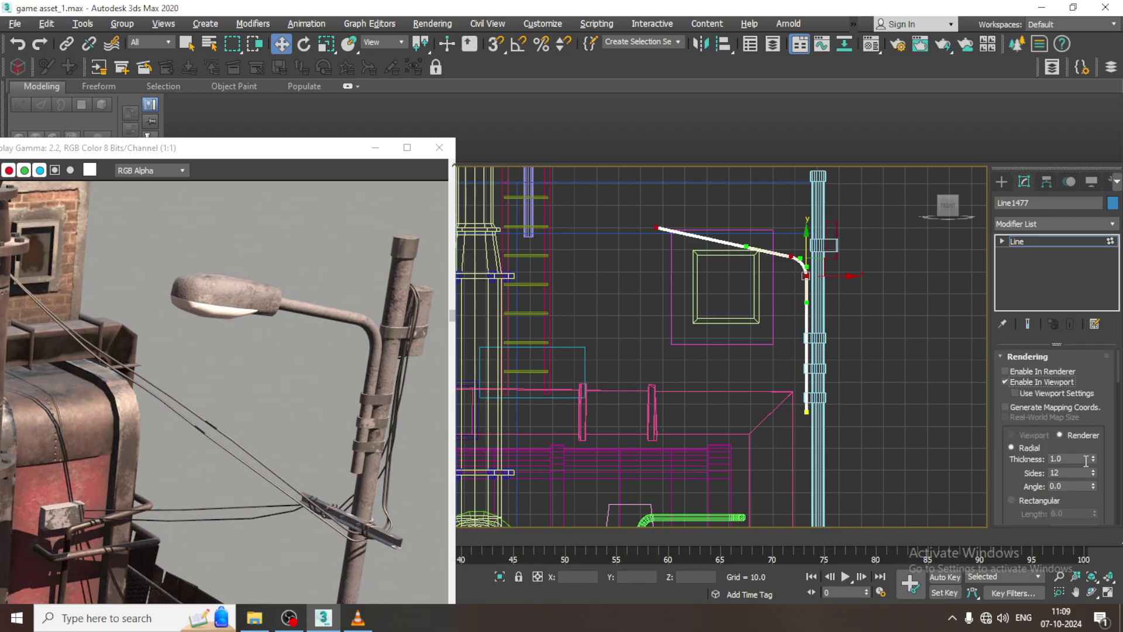
left_click_drag(1094, 460, 1083, 307)
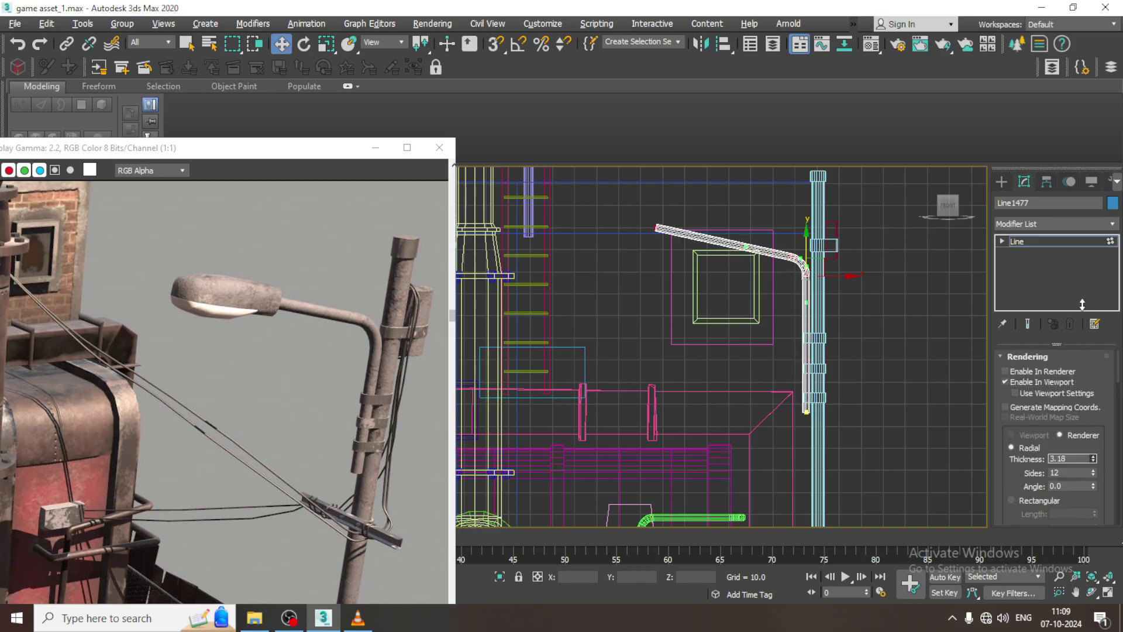
- Move the whole lamp arm along Y to about -216.1 so its vertical section sits within the pole's lower brackets
key("alt+w")
key("alt+w")
middle_click_drag(858, 428, 759, 321, "alt")
scroll(754, 336, "down", 5)
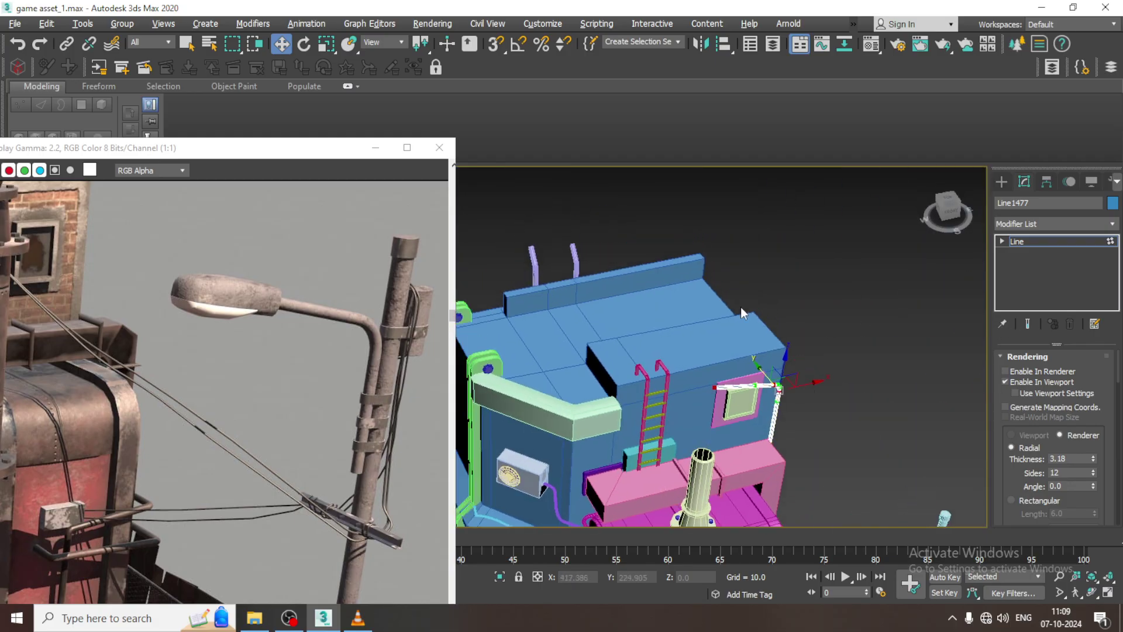
middle_click_drag(877, 328, 752, 291, "alt")
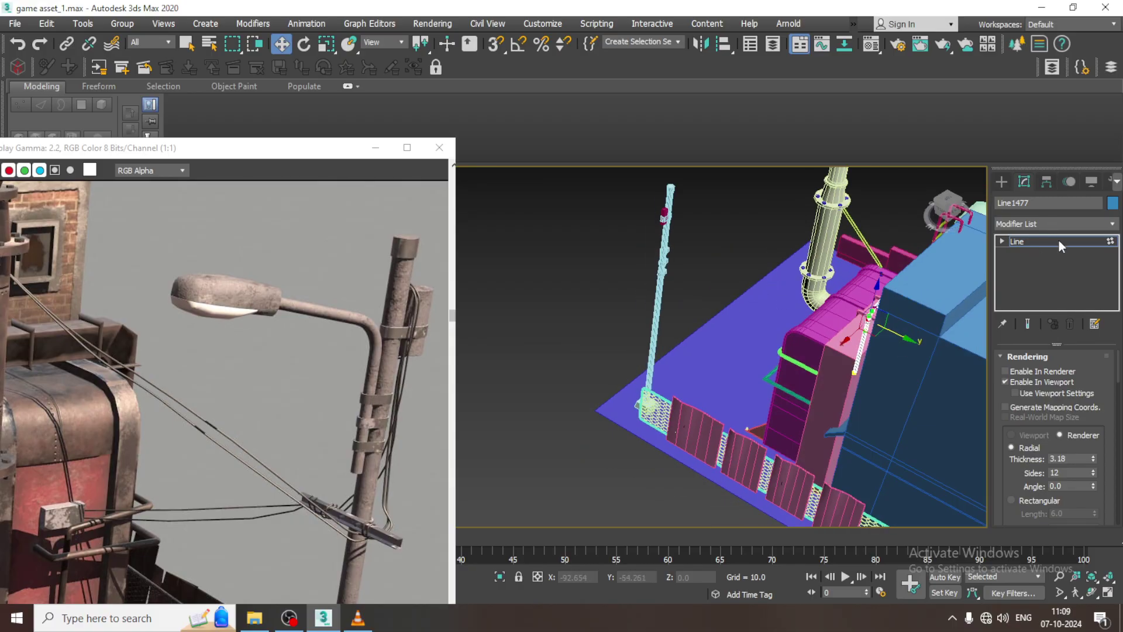
left_click(1029, 241)
left_click_drag(909, 340, 719, 267)
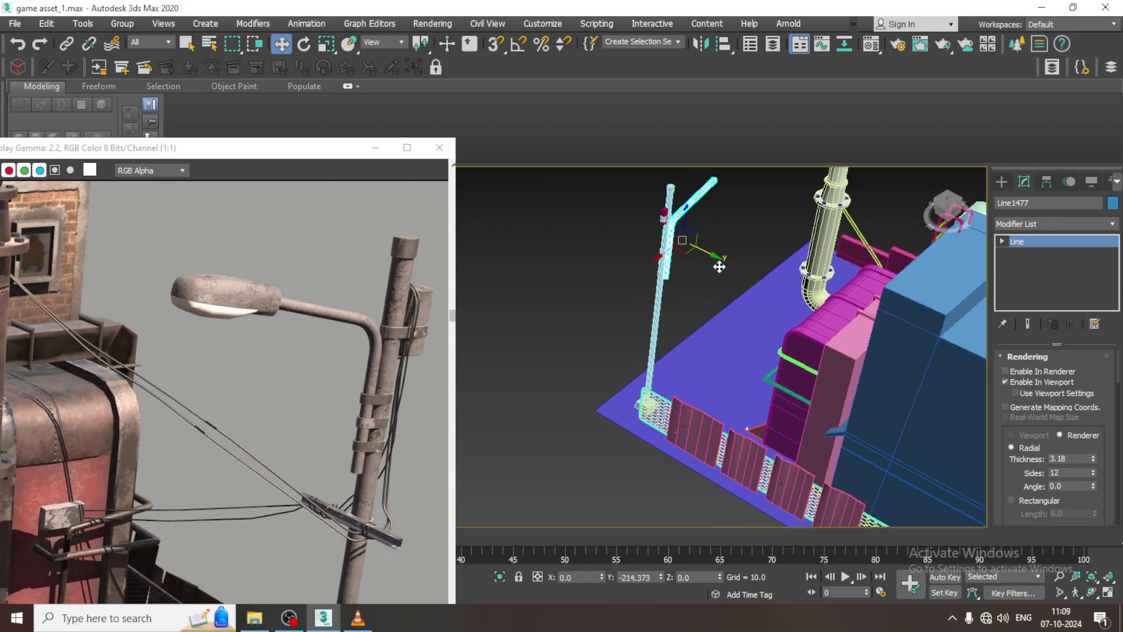
scroll(723, 225, "up", 6)
middle_click_drag(707, 275, 503, 281, "alt")
middle_click_drag(502, 280, 638, 373)
scroll(659, 299, "up", 3)
left_click_drag(642, 368, 612, 373)
- Compare the lamp arm on the pole with the reference image, including the crossbar area below the brackets
scroll(649, 373, "down", 6)
middle_click_drag(700, 370, 834, 382, "alt")
scroll(802, 298, "down", 3)
middle_click_drag(834, 381, 742, 412)
middle_click_drag(326, 498, 334, 413)
middle_click_drag(697, 410, 723, 368, "alt")
middle_click_drag(723, 368, 727, 383, "alt")
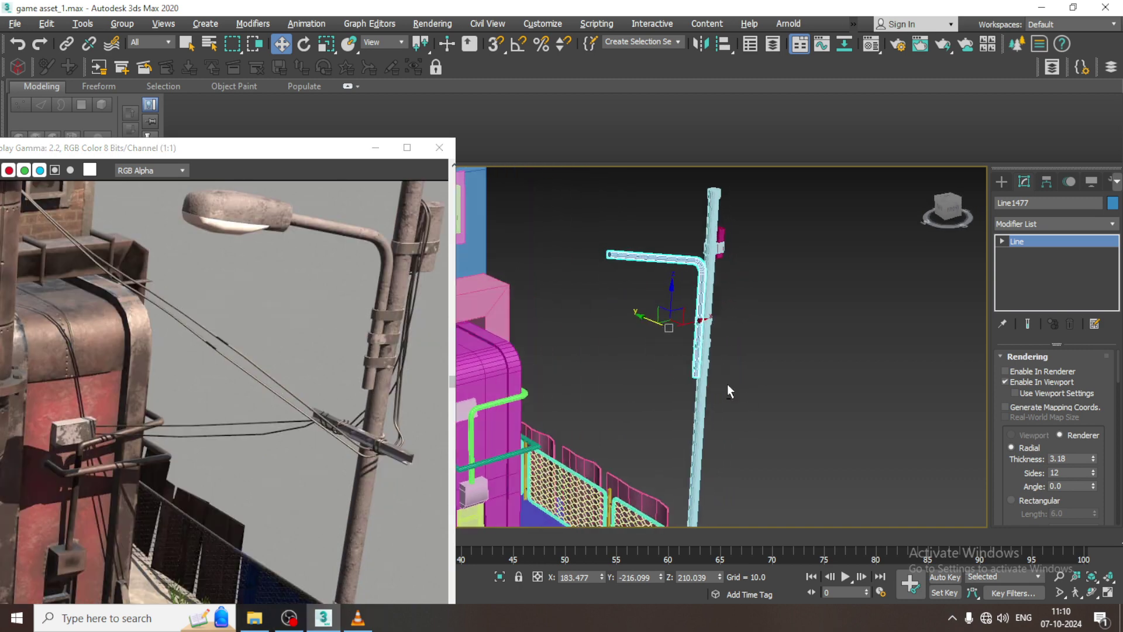
scroll(728, 383, "up", 2)
- Start a new line in the front view near the lowest bracket, with Enable In Viewport turned off
left_click(1001, 181)
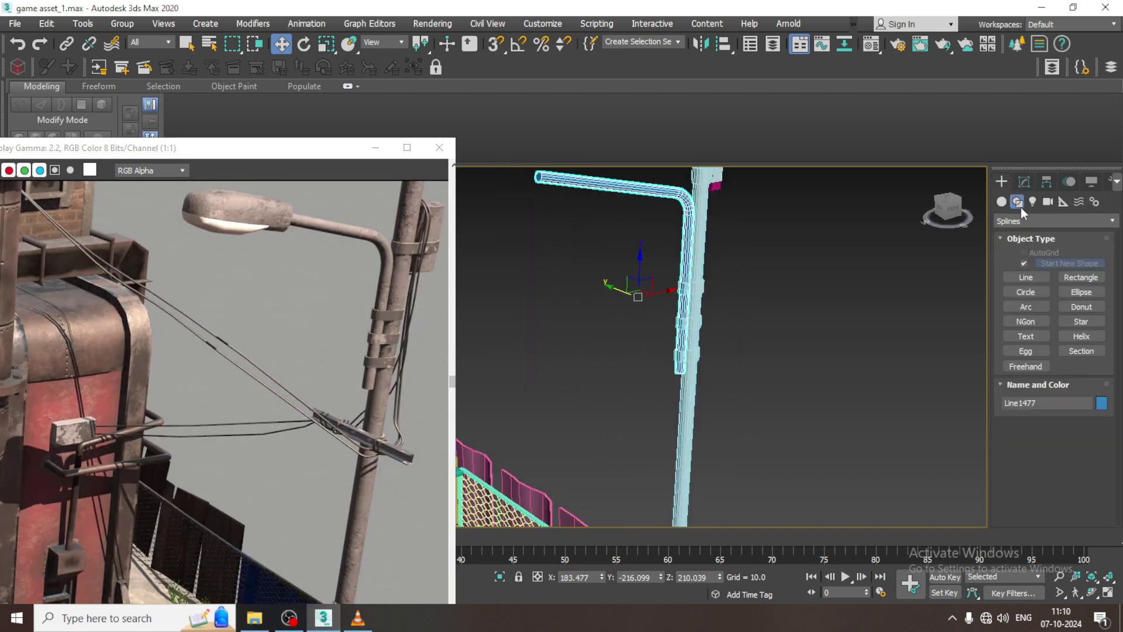
left_click(1025, 277)
key("alt+w")
middle_click_drag(751, 262, 725, 268)
key("alt+w")
scroll(725, 268, "down", 4)
middle_click_drag(725, 365, 744, 345)
scroll(746, 342, "up", 5)
scroll(749, 328, "up", 4)
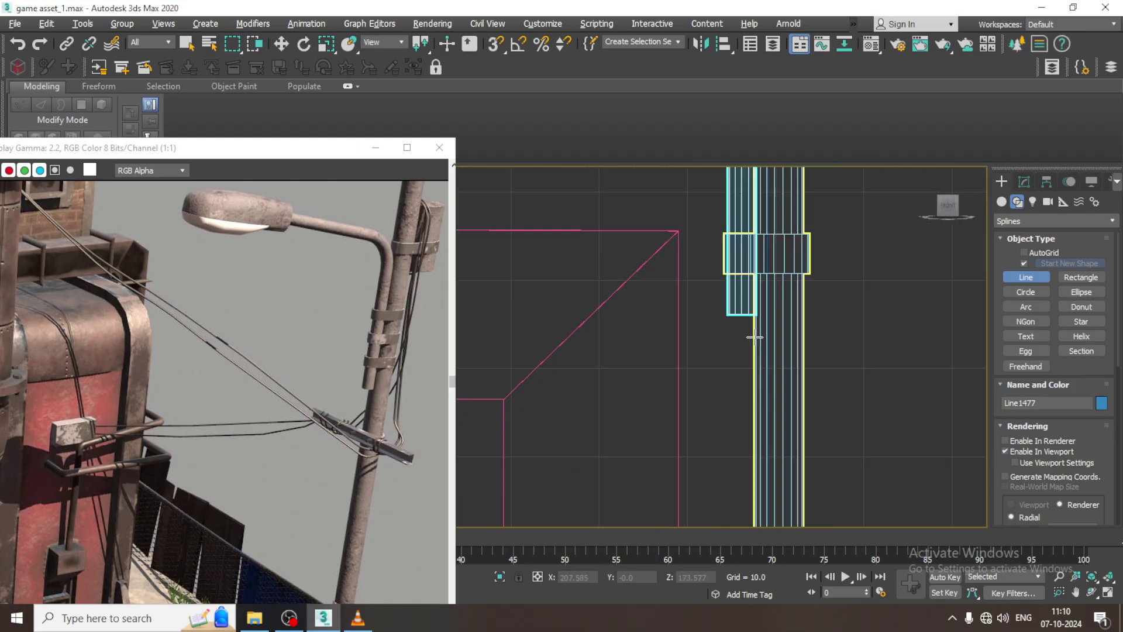
left_click(1009, 452)
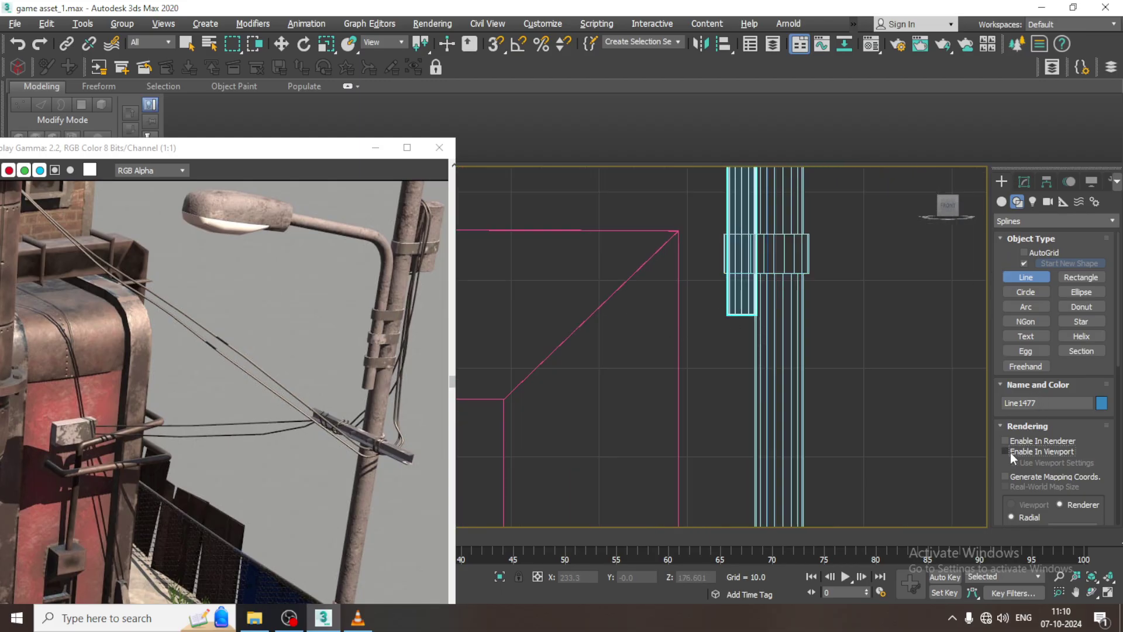
left_click(289, 618)
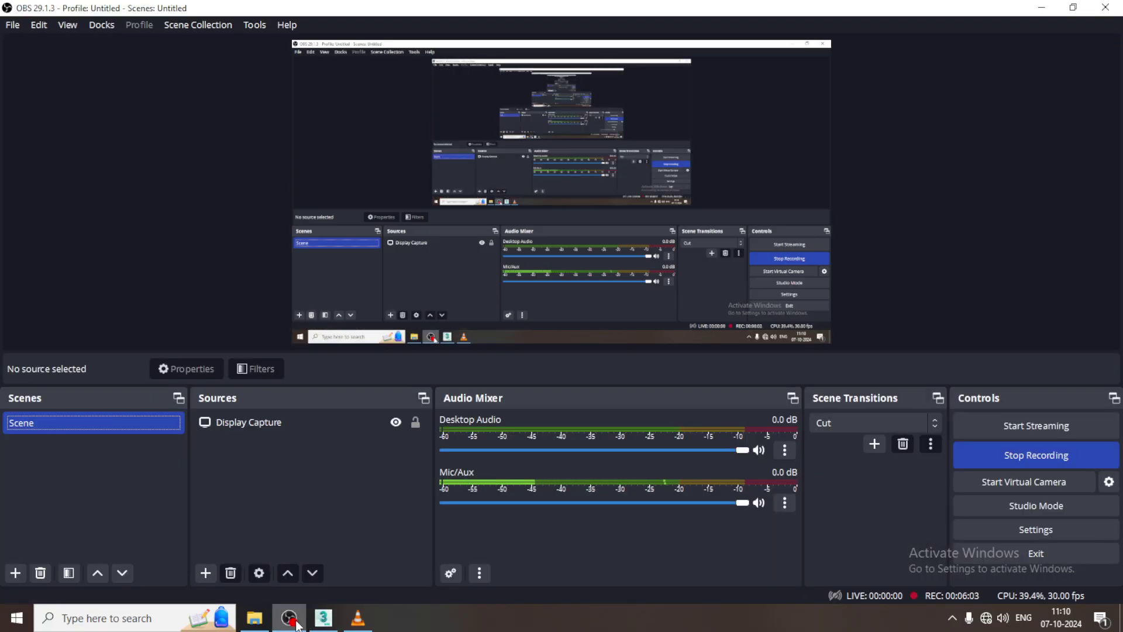
left_click(290, 618)
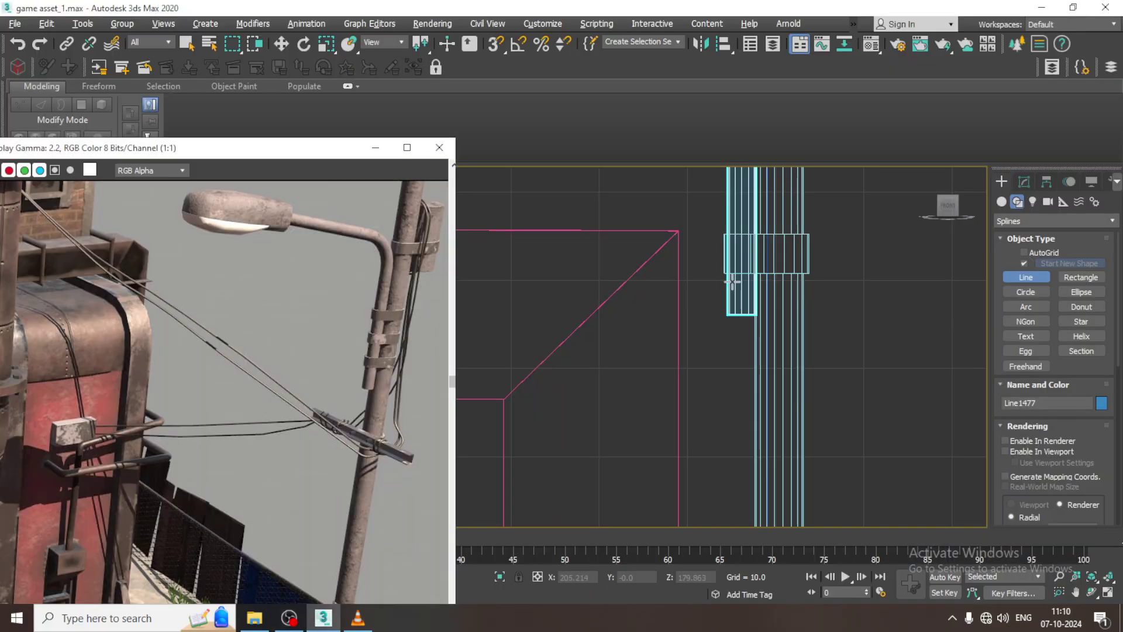
- Draw an L-shaped three-point line just below the lamp arm's lower end, with its vertical leg on the pole's edge
left_click(699, 347)
left_click(756, 348)
left_click(759, 402)
right_click(759, 402)
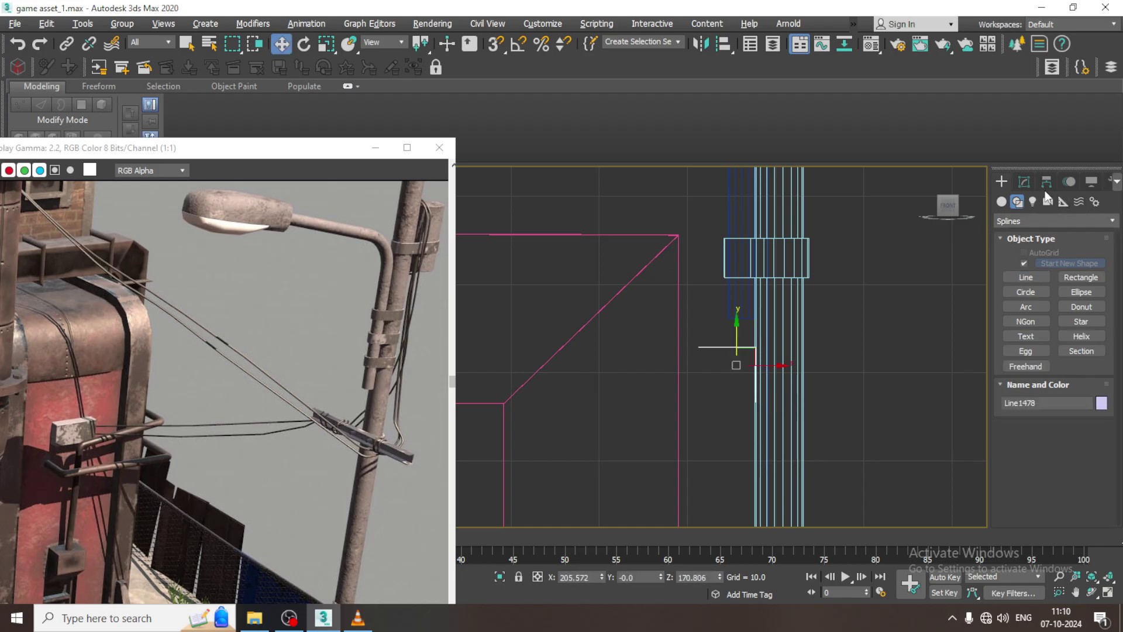
- Render the L-shaped line in the viewport as a rectangular section with length 9.84 and width 0.92
left_click(1024, 182)
left_click(1006, 382)
left_click(1019, 501)
scroll(1053, 473, "down", 2)
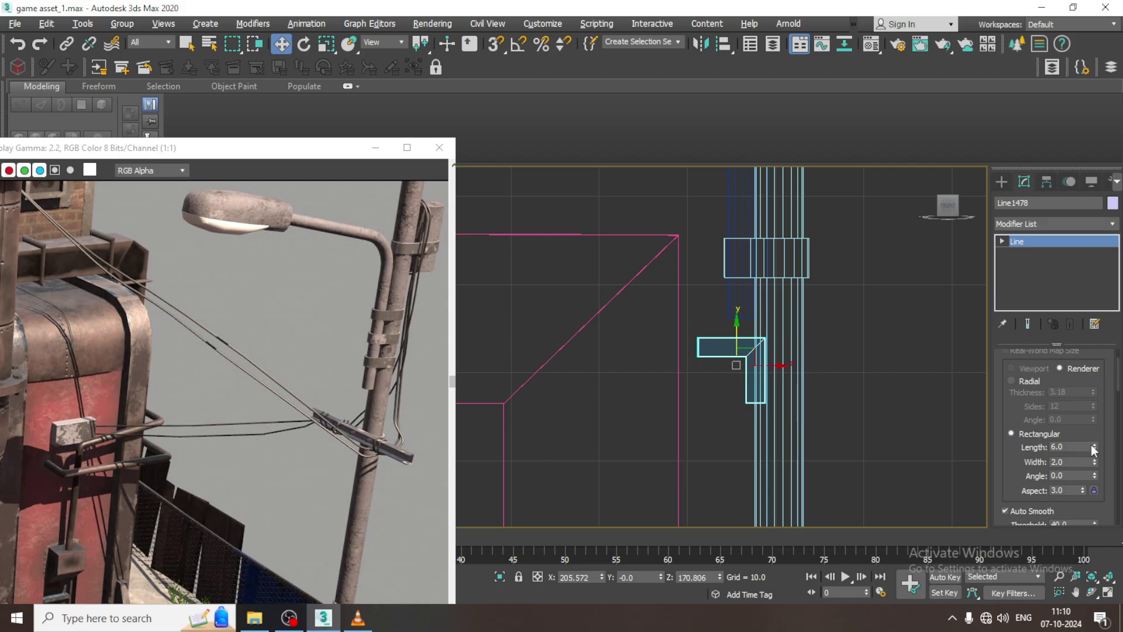
right_click(1104, 474)
left_click_drag(1104, 472, 1107, 496)
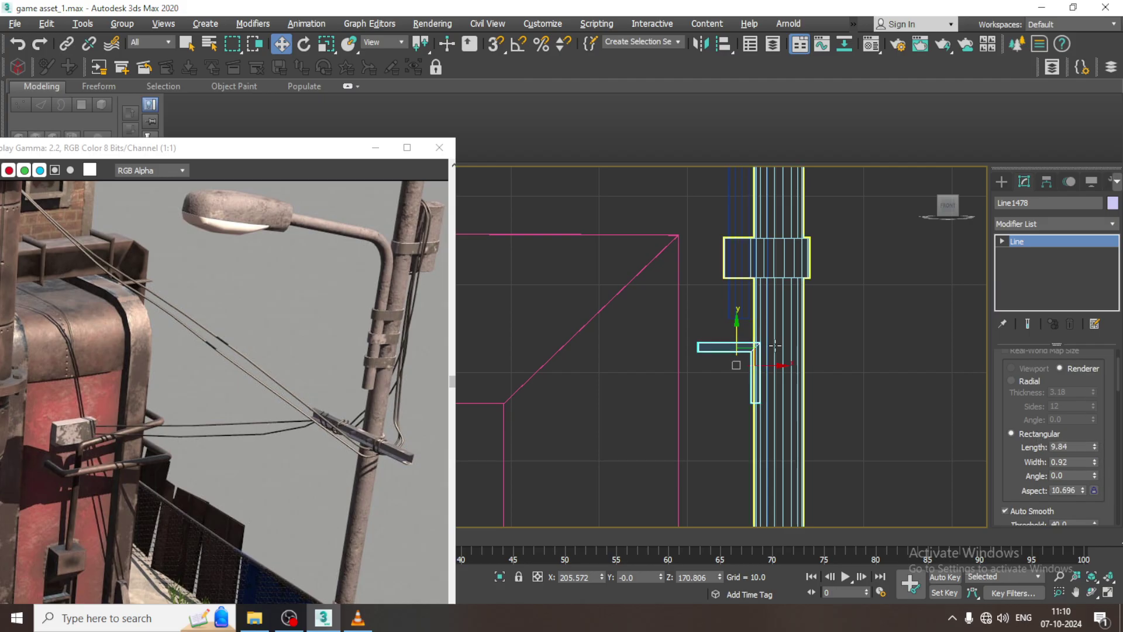
- Move the L-shaped line's outer end vertex toward the pole to shorten the horizontal flange, and leave vertex editing
key("1")
left_click_drag(684, 320, 739, 346)
key("alt+w")
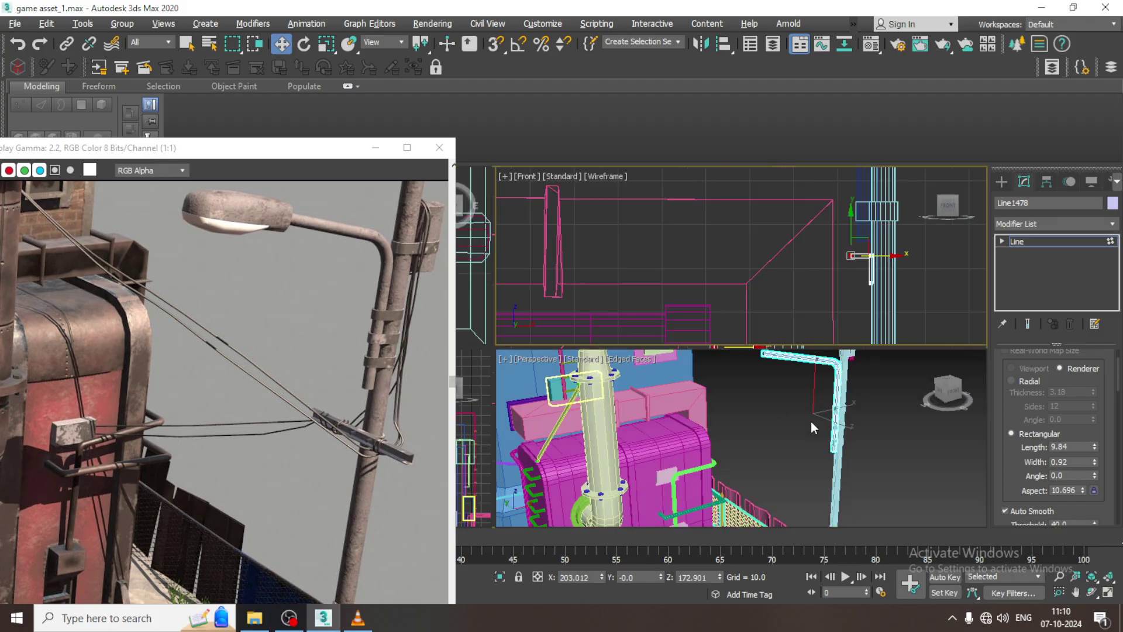
middle_click(784, 405)
key("z")
key("alt+w")
scroll(769, 398, "down", 2)
scroll(763, 390, "up", 1)
scroll(748, 358, "down", 8)
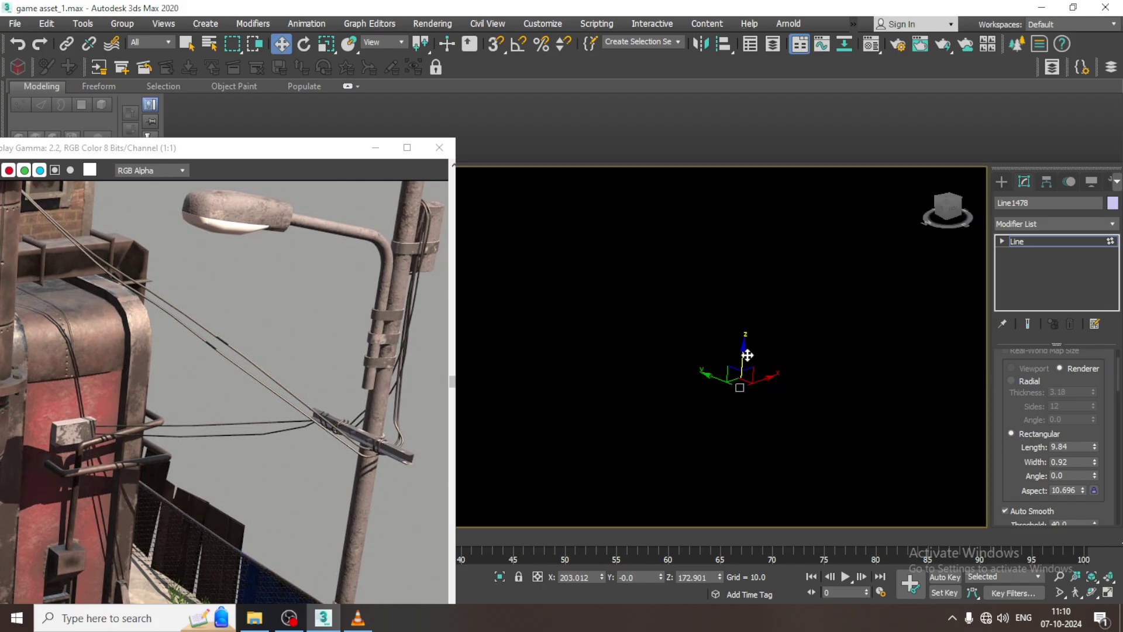
middle_click_drag(745, 354, 777, 338, "alt")
scroll(778, 338, "down", 15)
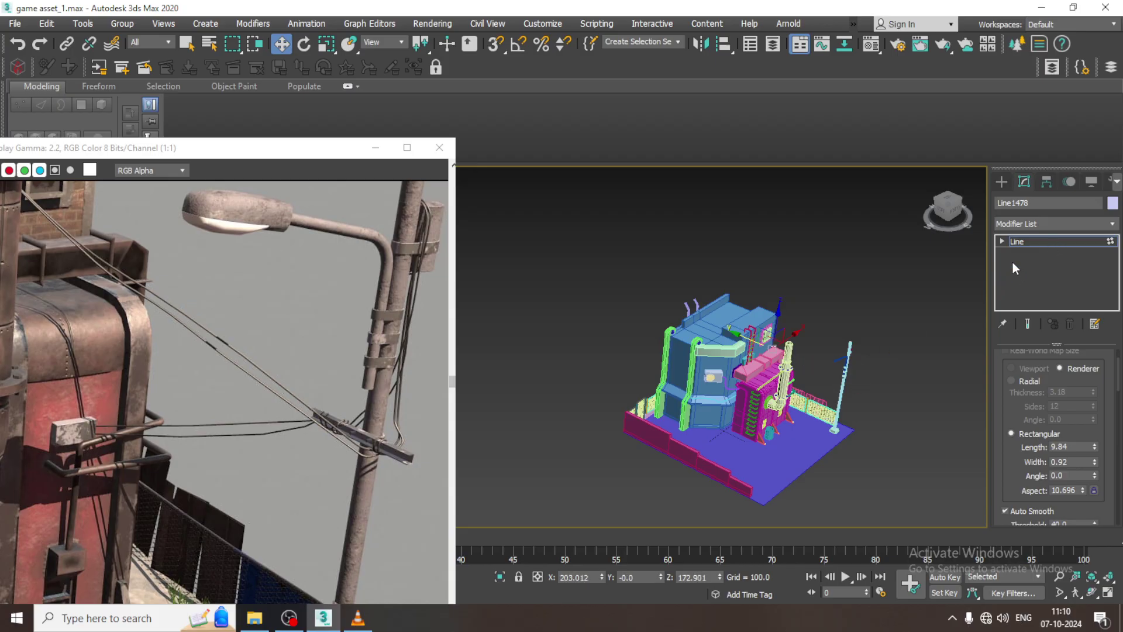
left_click(1017, 242)
- Set the L-shaped crossbar's rectangular length to 37.953 and width to 0.27, and move it along Y to about -216.6 against the pole
key("z")
scroll(770, 352, "down", 4)
middle_click_drag(770, 352, 860, 319, "alt")
left_click_drag(1094, 447, 1043, 388)
scroll(752, 377, "down", 3)
left_click_drag(675, 364, 661, 362)
middle_click_drag(662, 362, 665, 361, "alt")
- Raise the crossbar's lower end vertex to shorten its vertical flange
left_click(1002, 241)
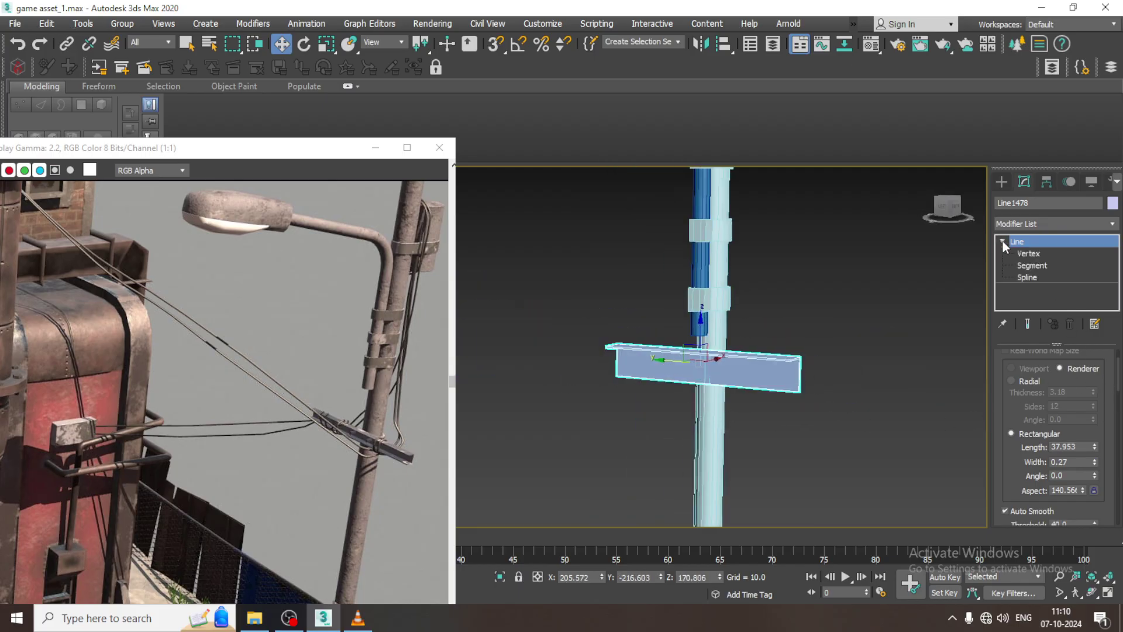
left_click(1029, 265)
left_click(1027, 252)
left_click_drag(721, 378, 703, 349)
scroll(702, 376, "up", 2)
middle_click_drag(722, 369, 760, 371, "alt")
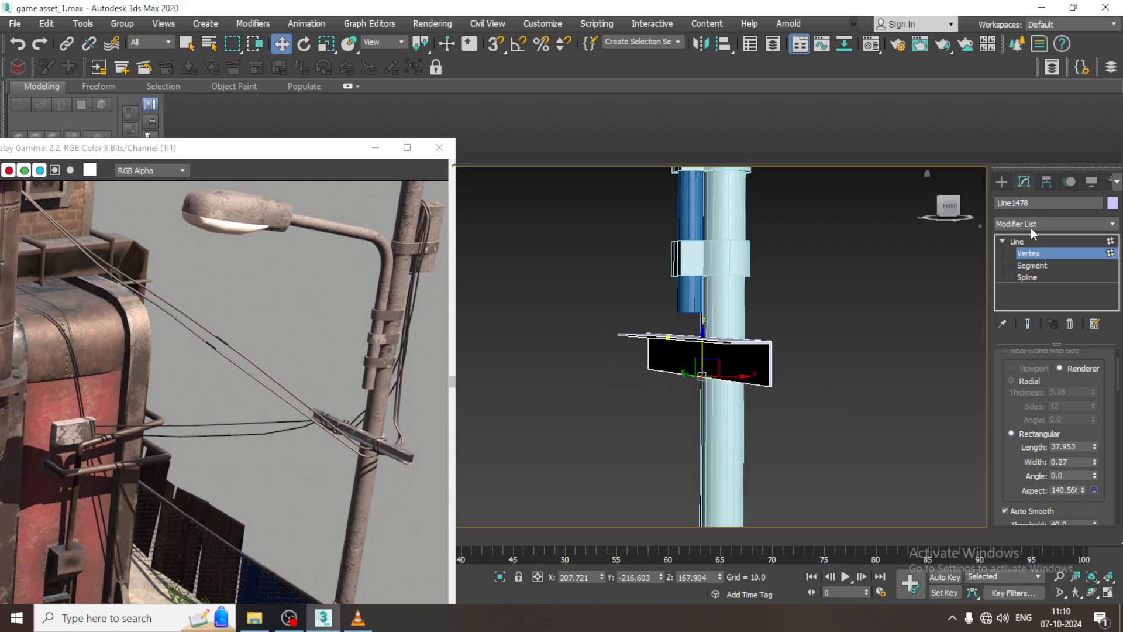
- Leave vertex editing on the L-shaped crossbar and convert it to an Editable Poly
left_click(1001, 182)
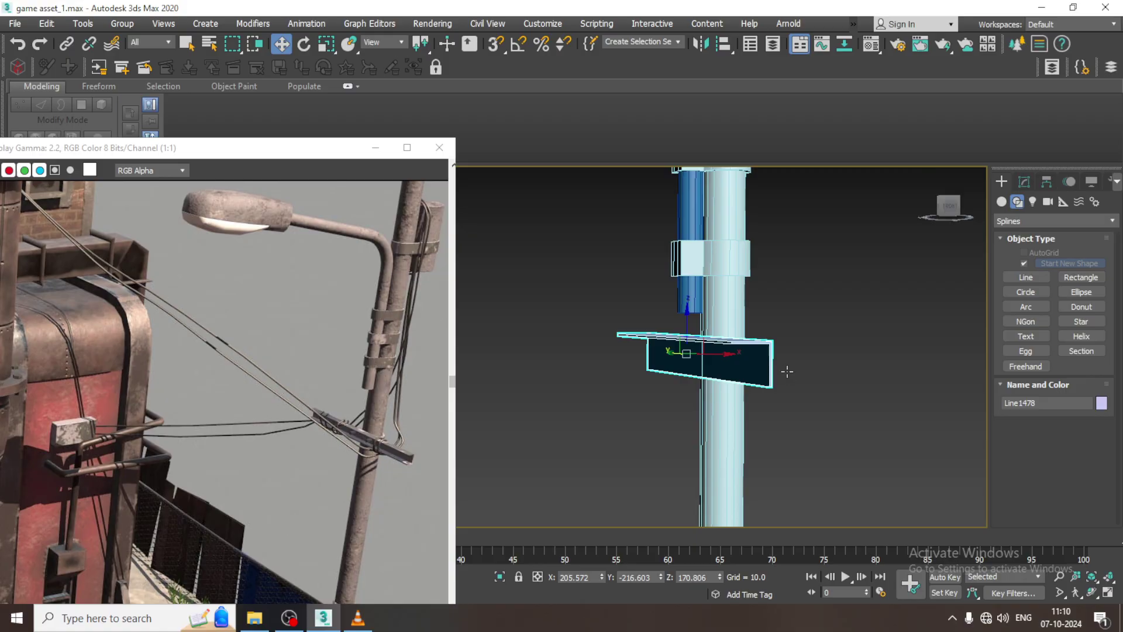
middle_click_drag(784, 371, 799, 377, "alt")
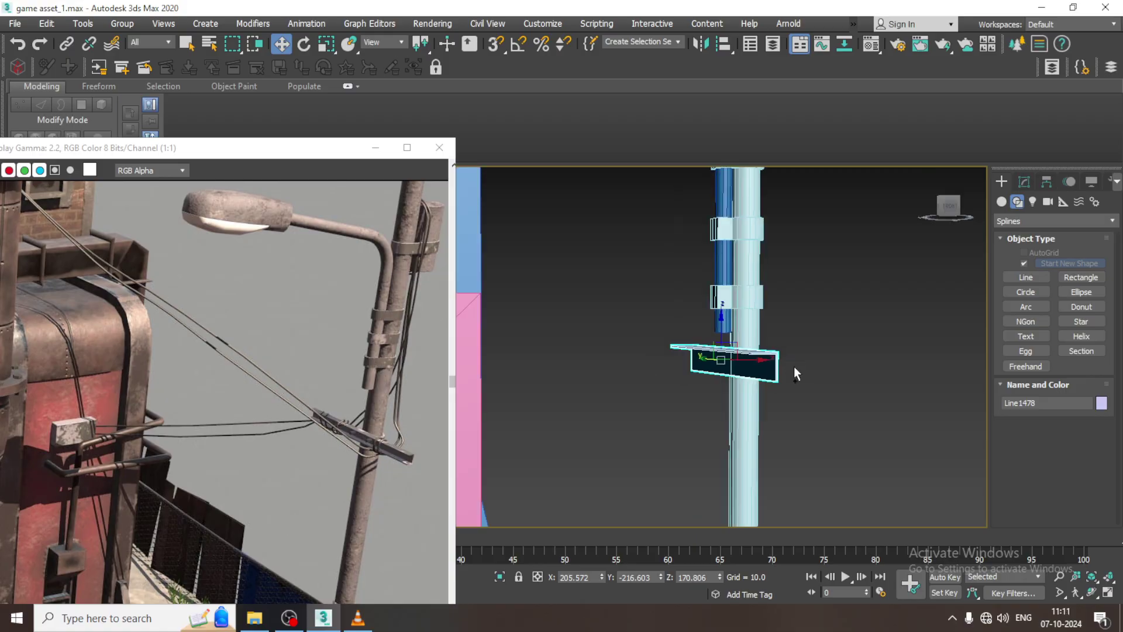
scroll(793, 360, "down", 3)
middle_click_drag(792, 353, 817, 346, "alt")
right_click(817, 345)
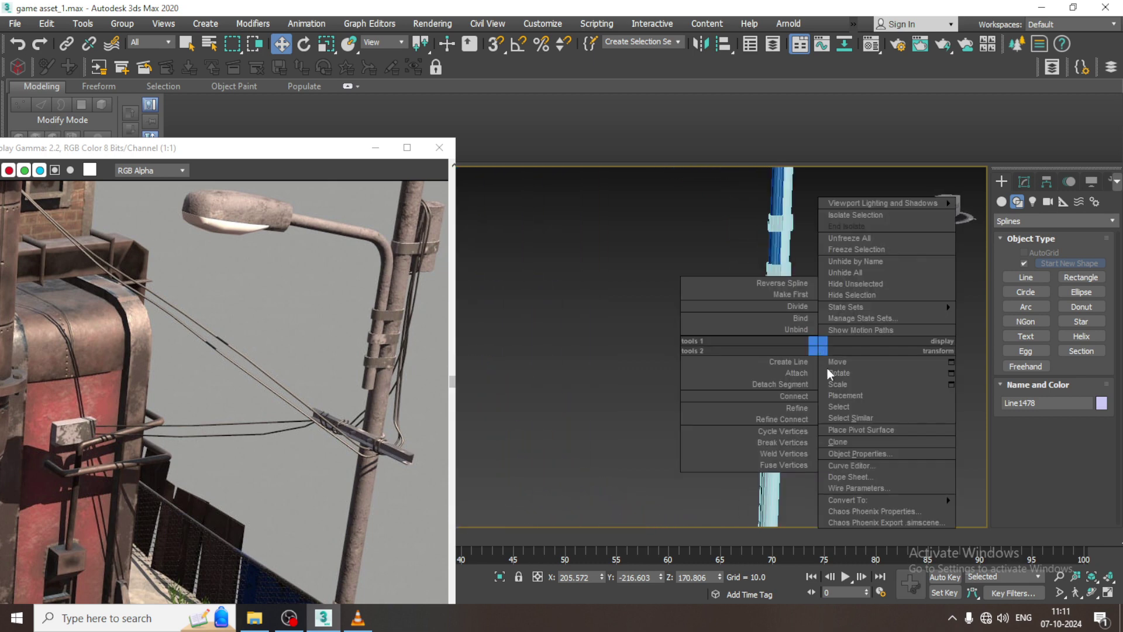
mouse_move(931, 500)
left_click(1033, 521)
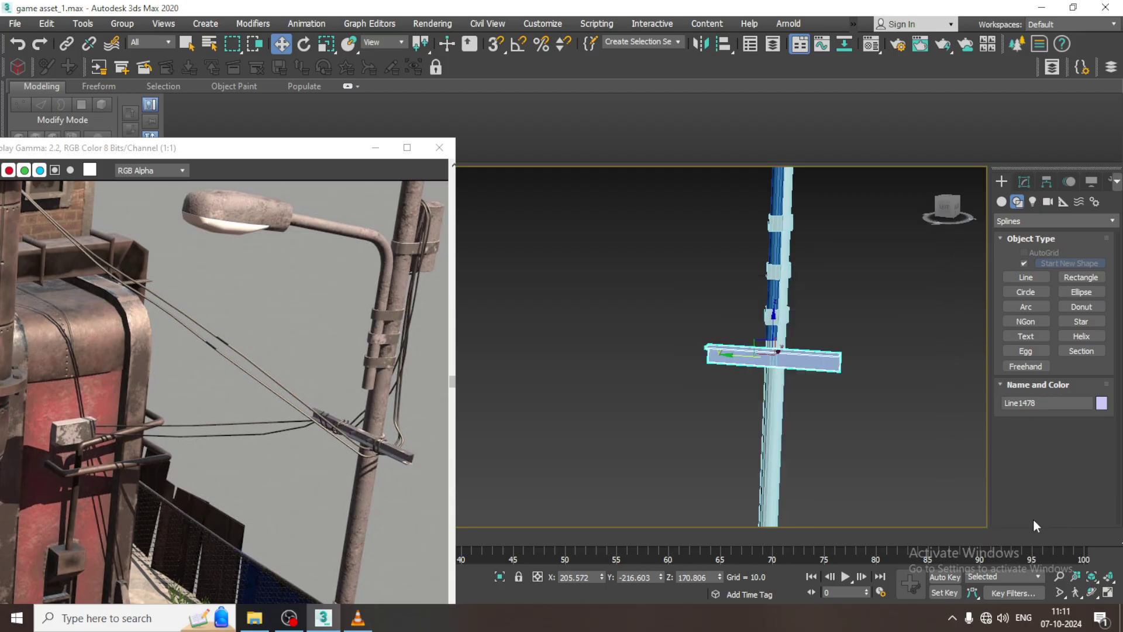
- Lengthen the crossbar by moving its six end vertices along Y to about -192.7, and leave vertex editing
key("1")
left_click_drag(657, 310, 747, 415)
left_click_drag(673, 352, 658, 351)
scroll(734, 357, "down", 5)
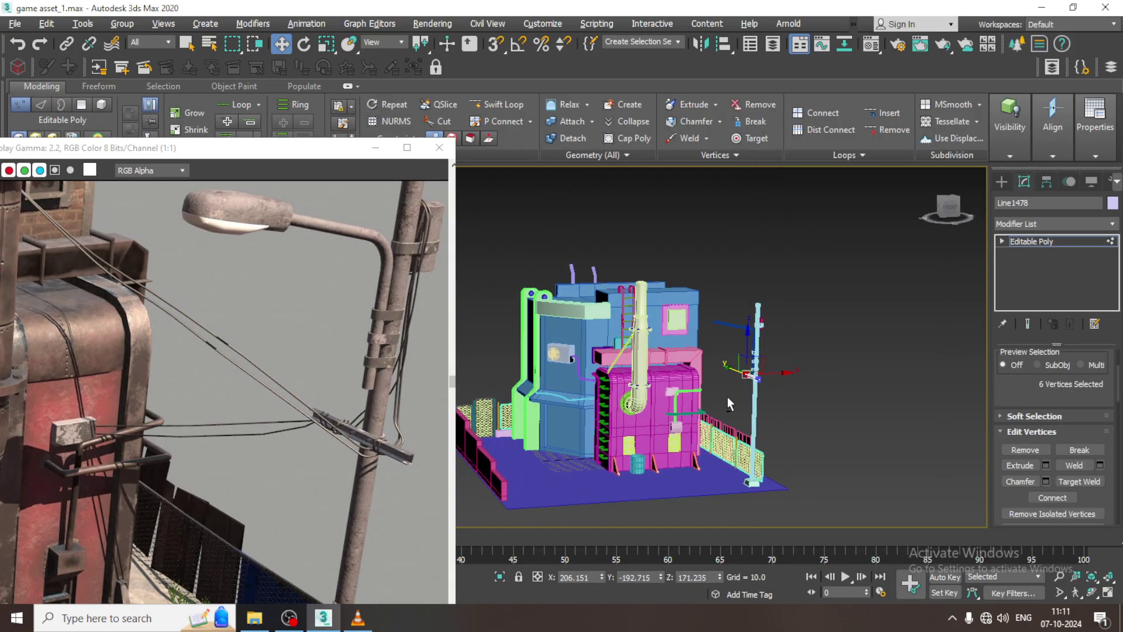
scroll(748, 380, "up", 3)
scroll(818, 383, "up", 5)
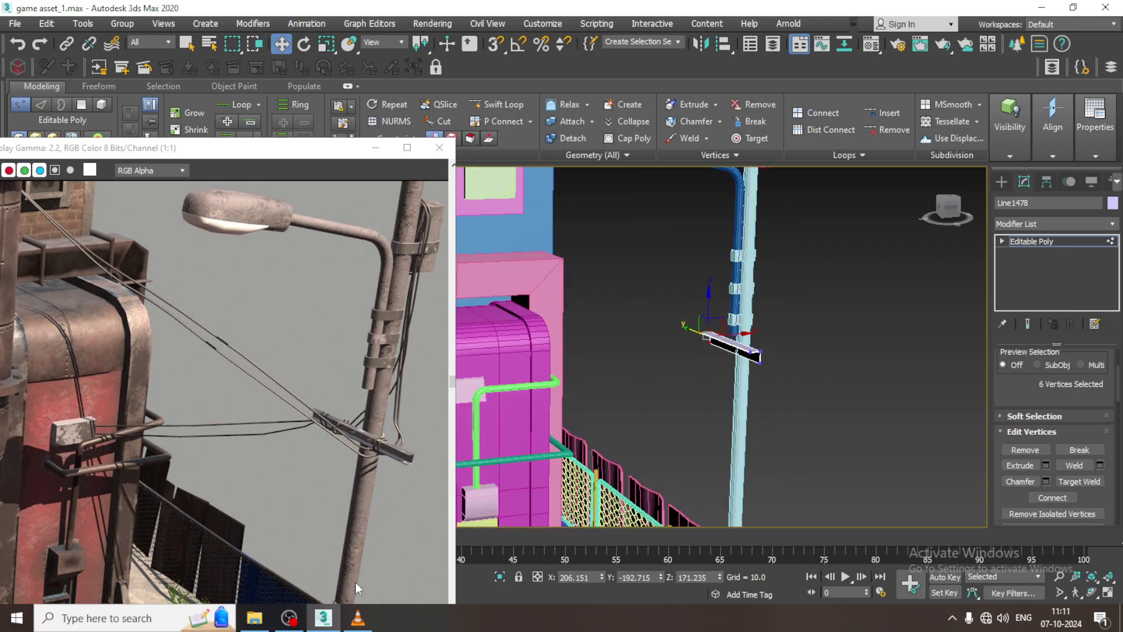
left_click(292, 618)
left_click(292, 619)
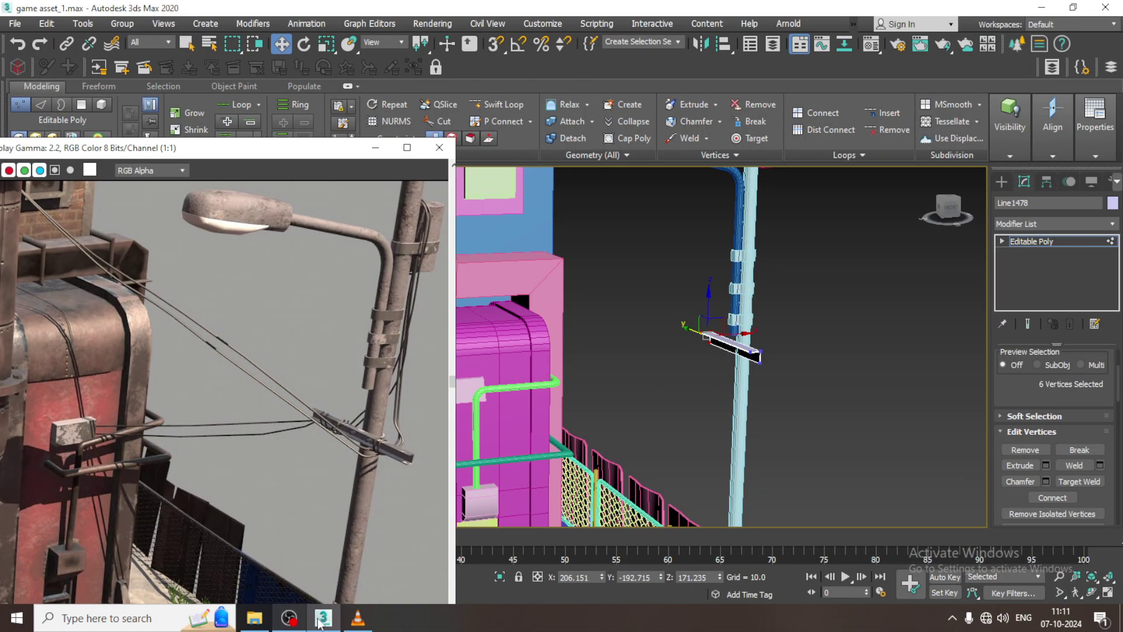
middle_click_drag(776, 335, 845, 350, "alt")
left_click(1051, 240)
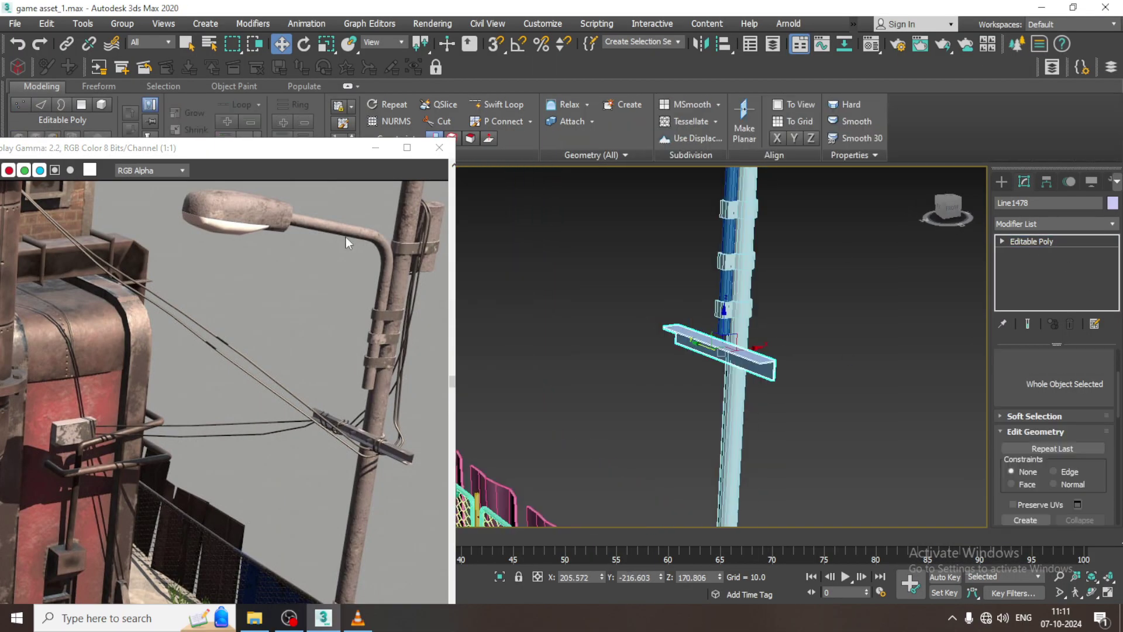
- Examine the wall fixture beside the ladder in the reference image and locate the matching wall area on the model
scroll(165, 278, "up", 2)
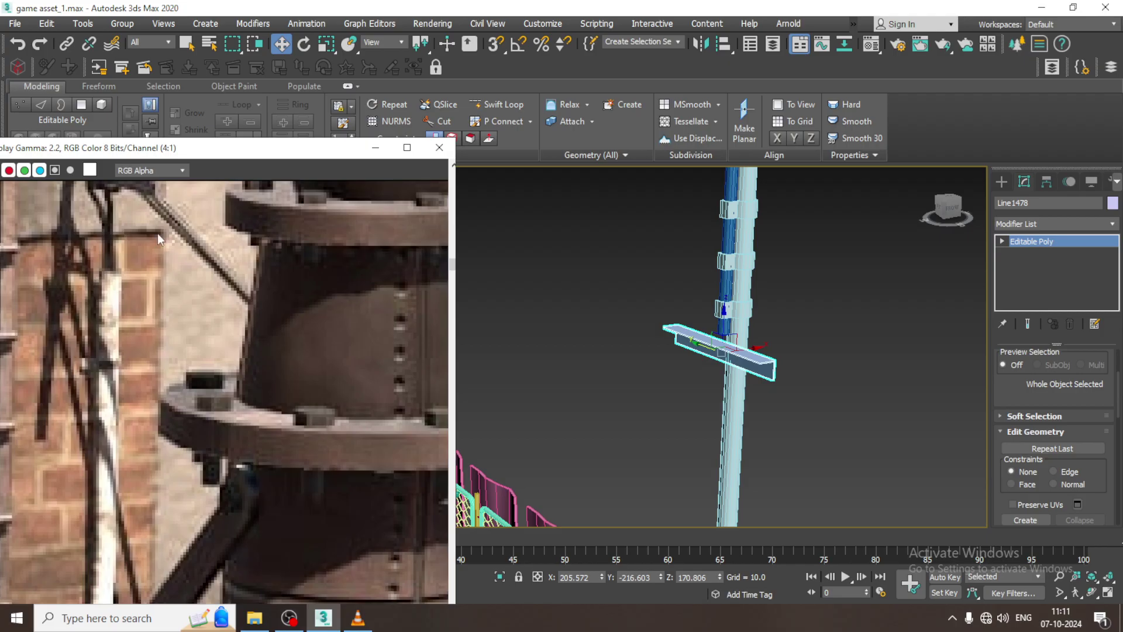
middle_click_drag(156, 234, 277, 455)
scroll(246, 368, "down", 1)
middle_click_drag(738, 304, 773, 306, "alt")
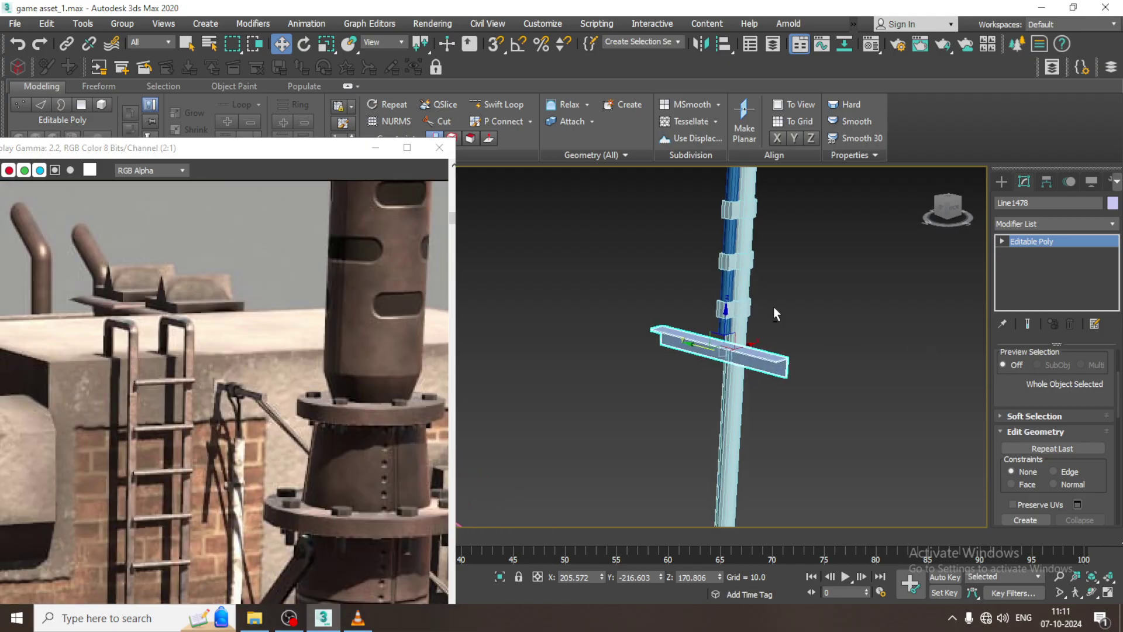
middle_click_drag(644, 258, 753, 308)
scroll(668, 278, "down", 8)
middle_click_drag(631, 281, 692, 349)
scroll(731, 372, "up", 10)
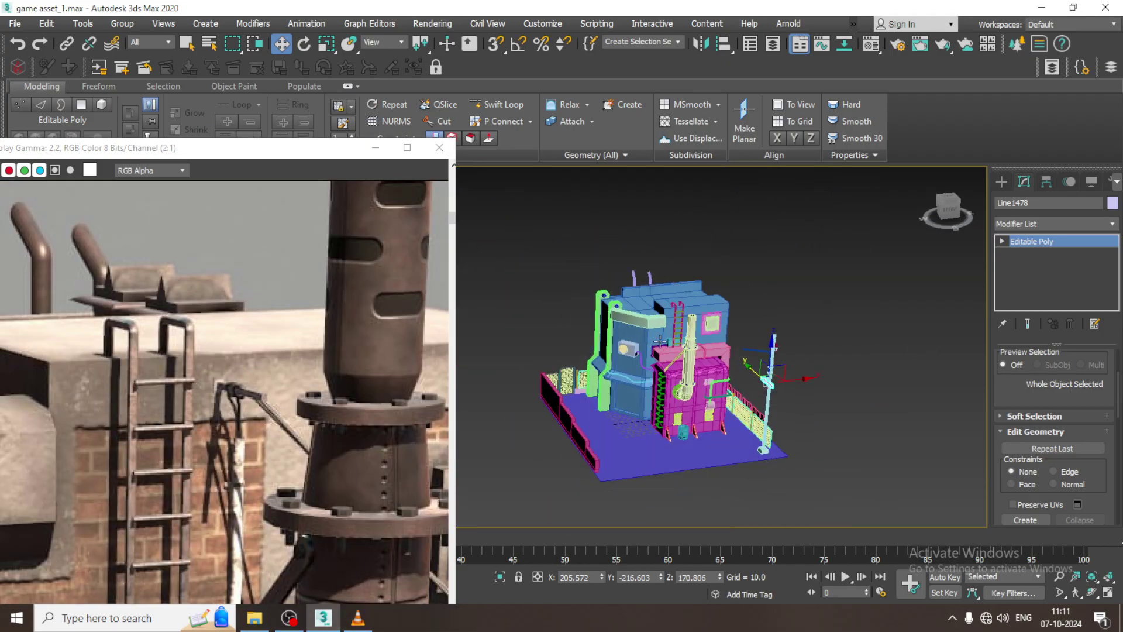
scroll(731, 372, "up", 2)
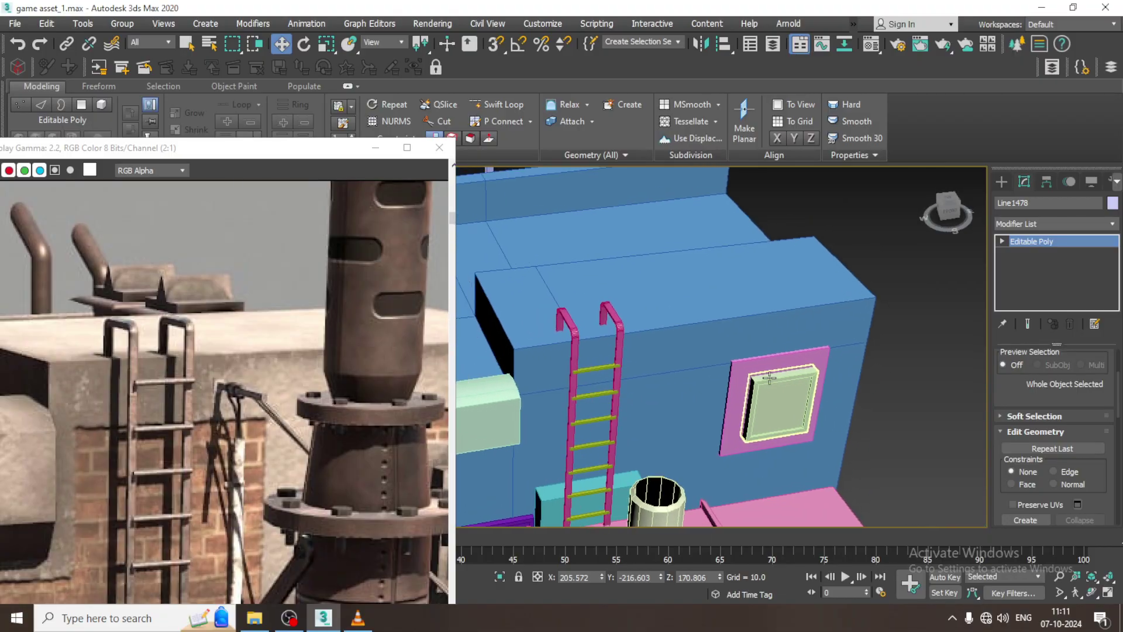
- Create a small box on the wall between the ladder and the window, about 2.31 long, 2.62 wide and 0.45 high
left_click(1002, 182)
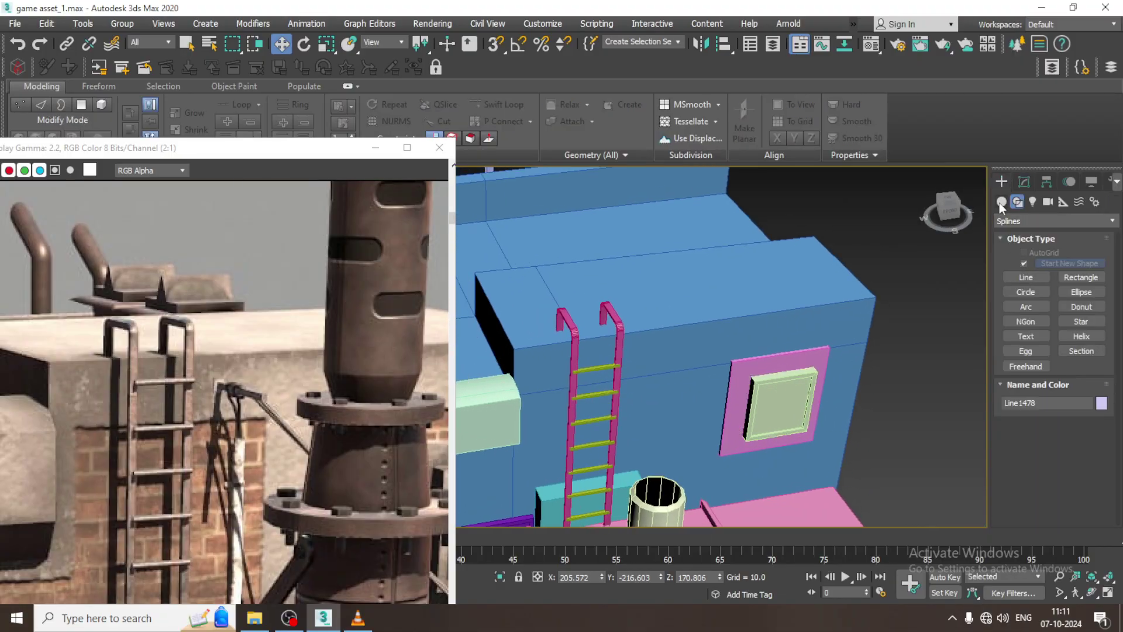
left_click(1002, 201)
left_click(1025, 266)
scroll(678, 364, "up", 4)
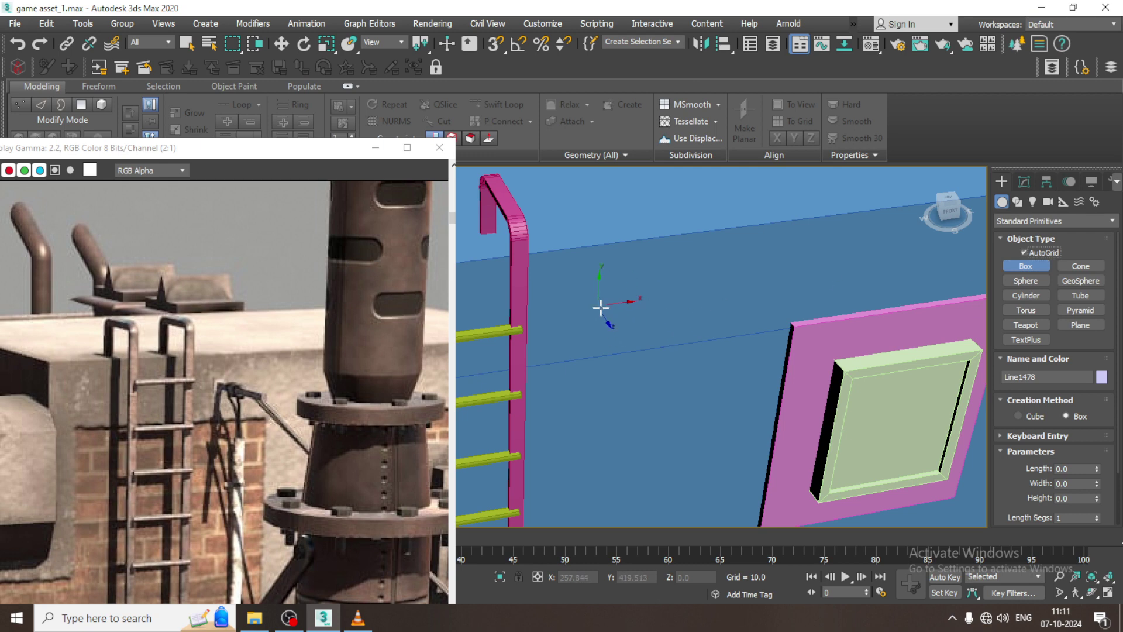
left_click_drag(600, 307, 614, 318)
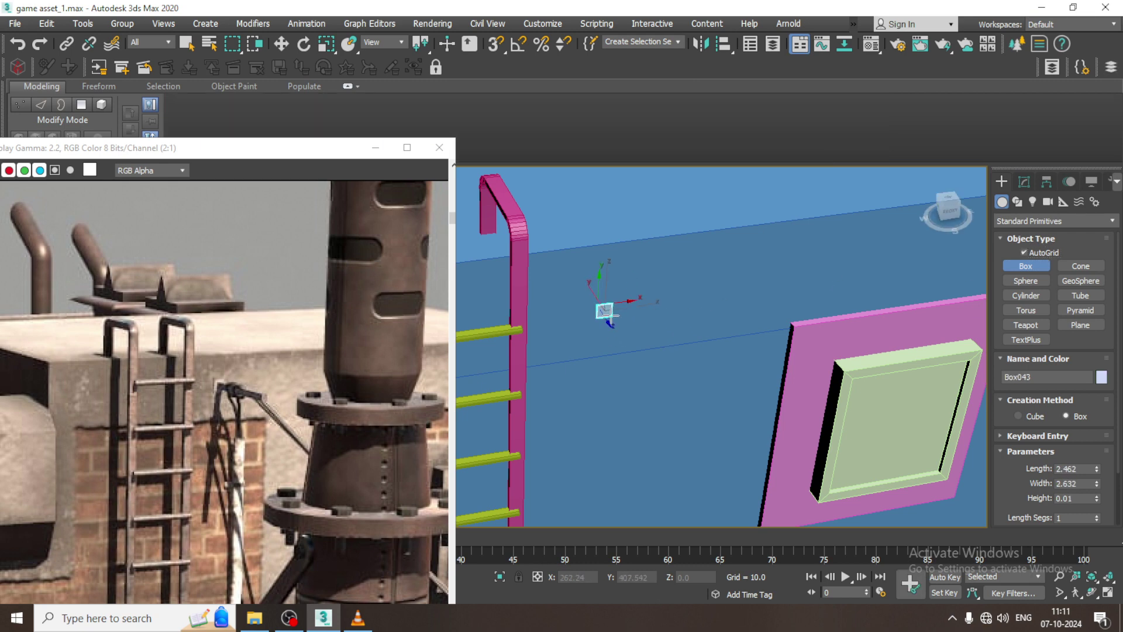
left_click(609, 321)
scroll(620, 316, "up", 6)
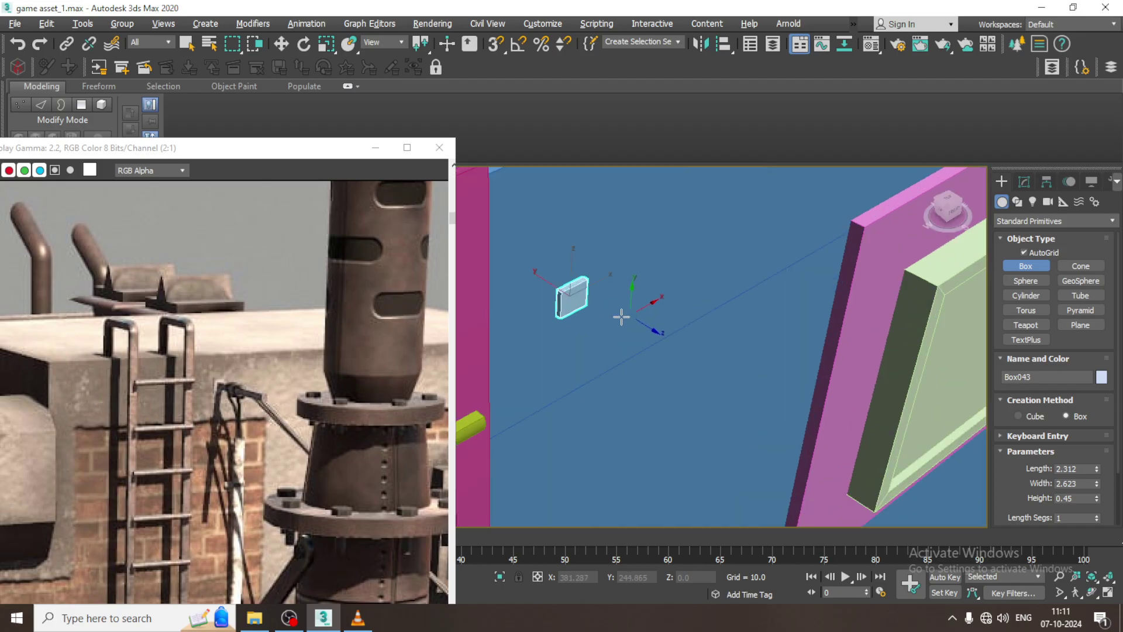
- Convert the small wall box to an Editable Poly and inset its front polygon
key("w")
right_click(612, 299)
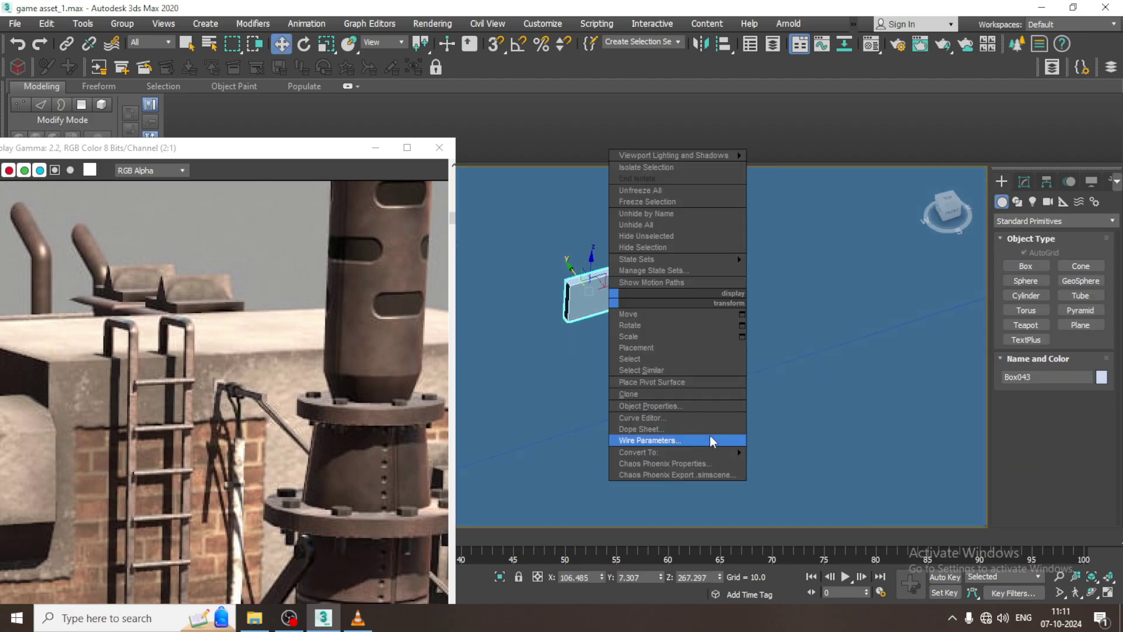
mouse_move(715, 456)
left_click(848, 466)
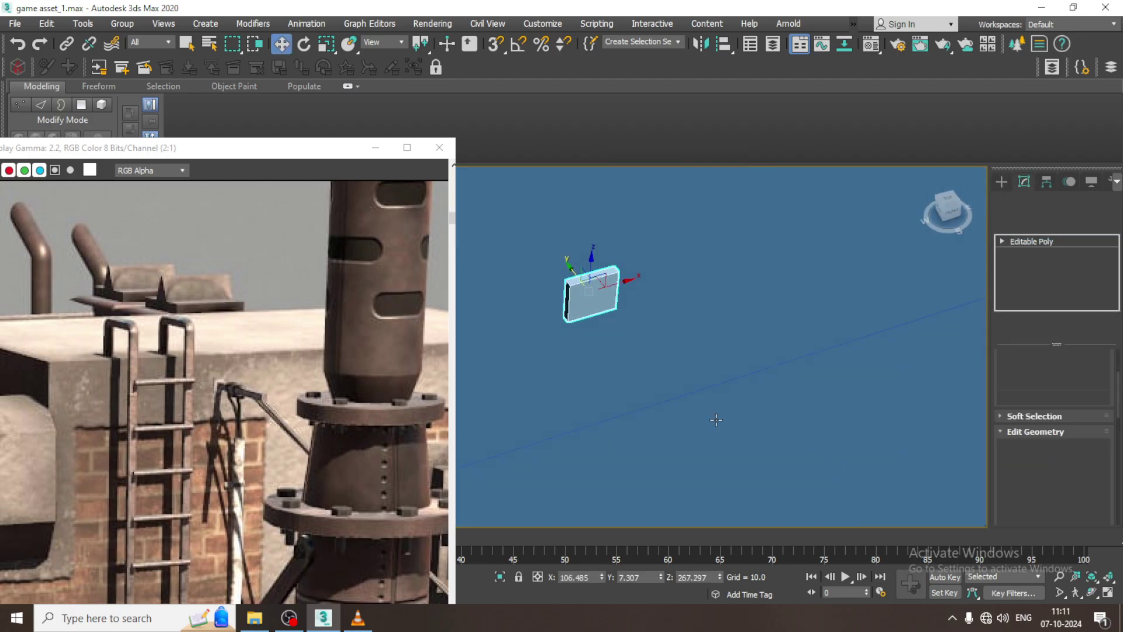
key("4")
scroll(1048, 423, "down", 4)
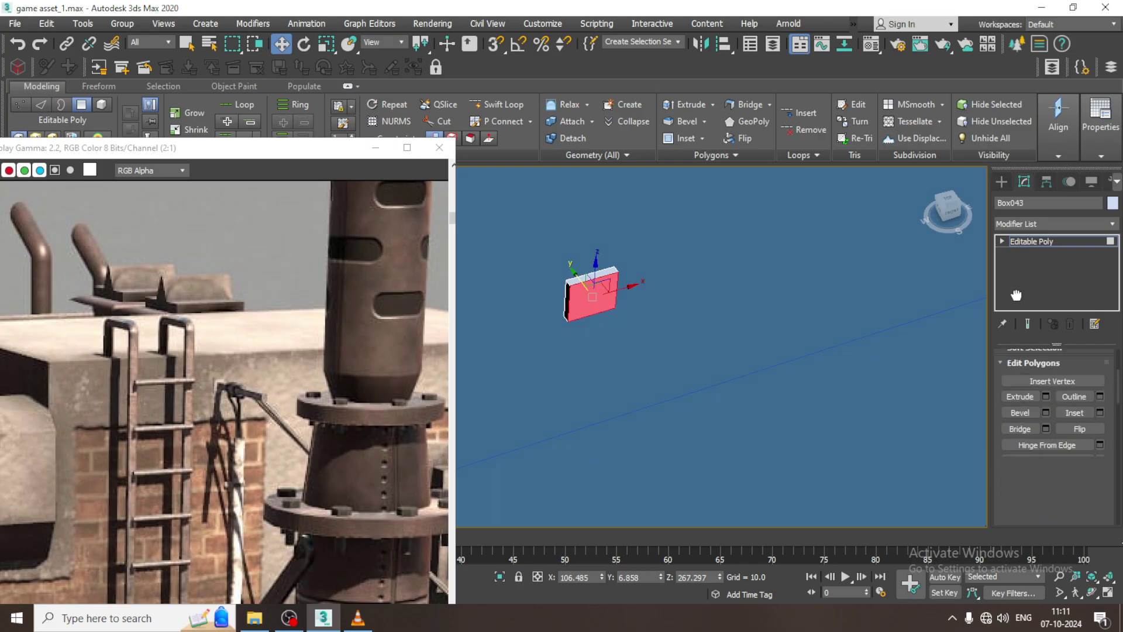
left_click(1099, 374)
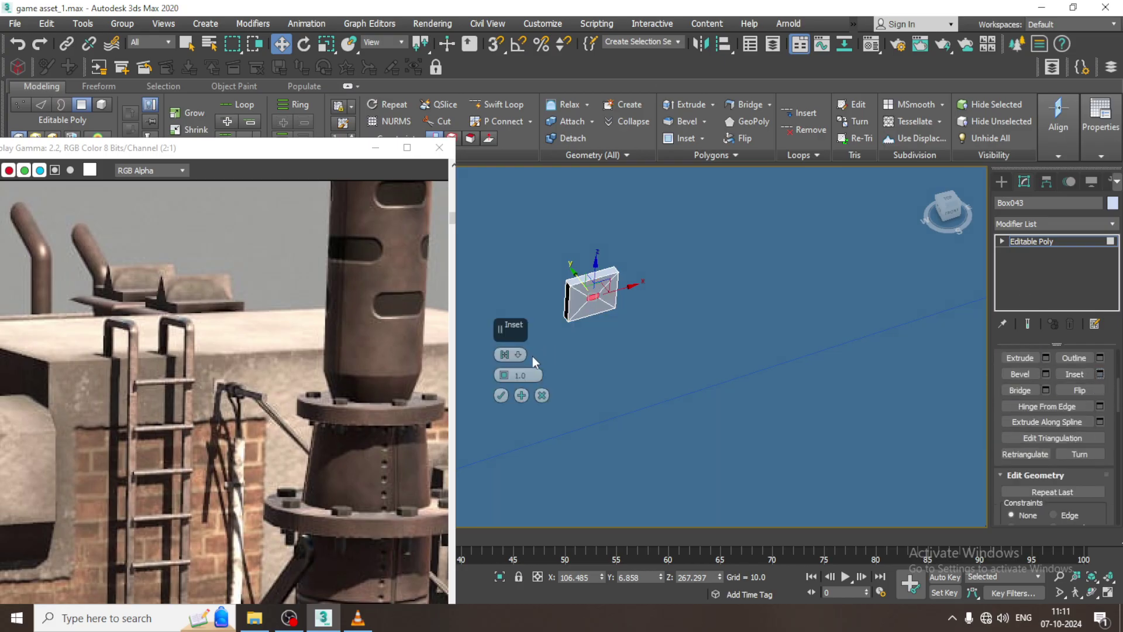
left_click_drag(505, 380, 507, 381)
left_click(501, 395)
- Extrude the inset polygon by 10 to form an arm, and pull its end face out along Y to about -6.8
left_click(1046, 359)
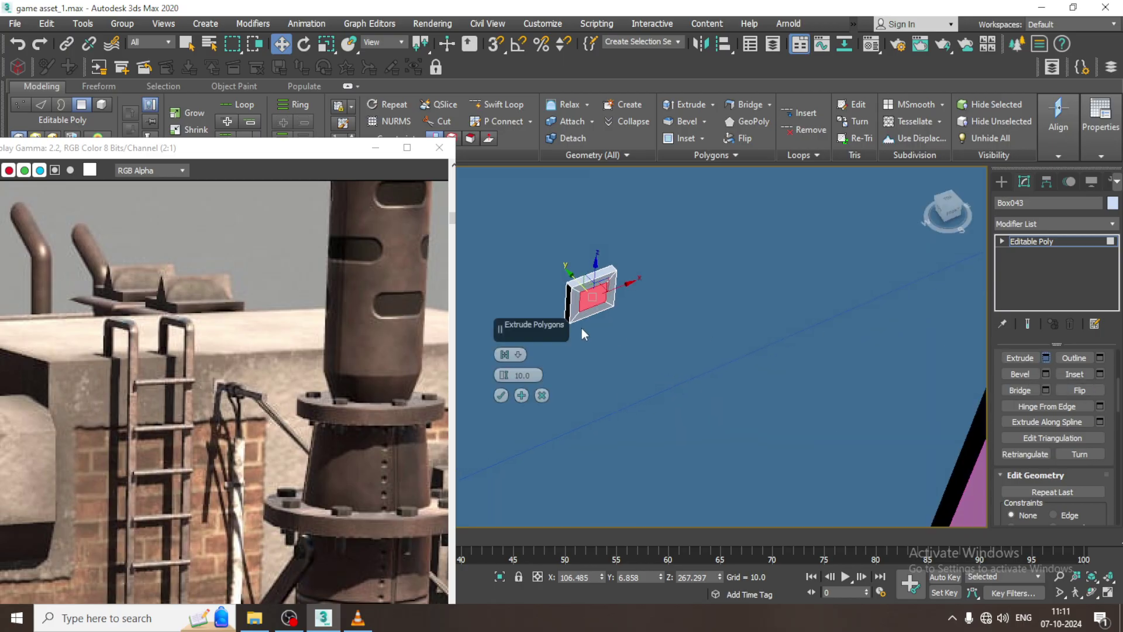
left_click(500, 395)
middle_click_drag(658, 415, 592, 370, "alt")
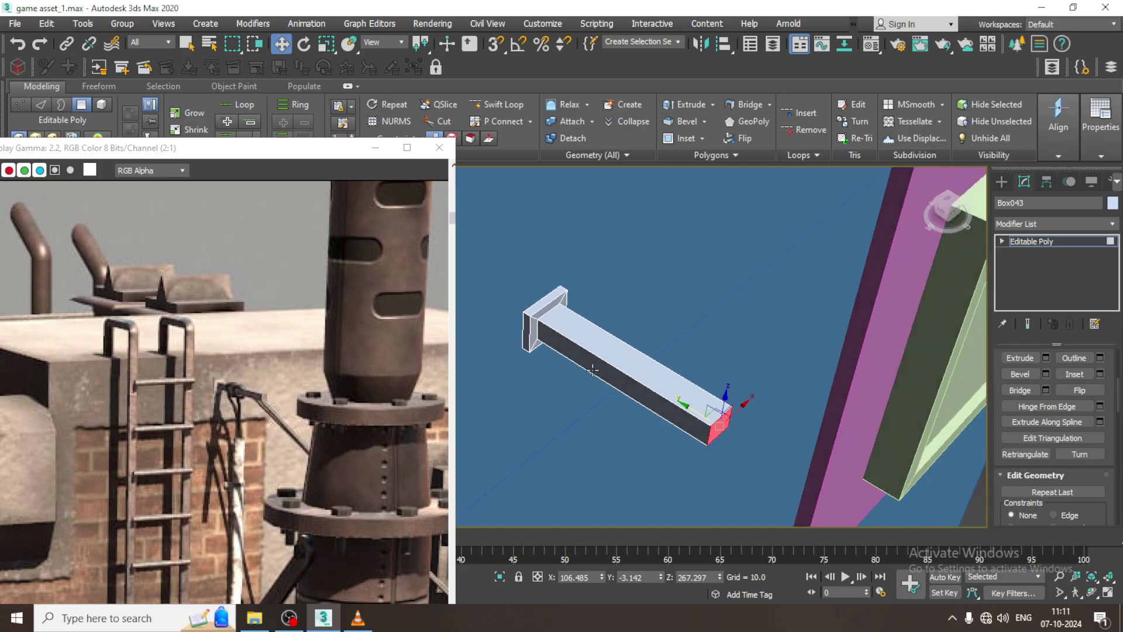
left_click_drag(699, 414, 760, 444)
middle_click_drag(724, 401, 709, 325, "alt")
scroll(669, 370, "down", 4)
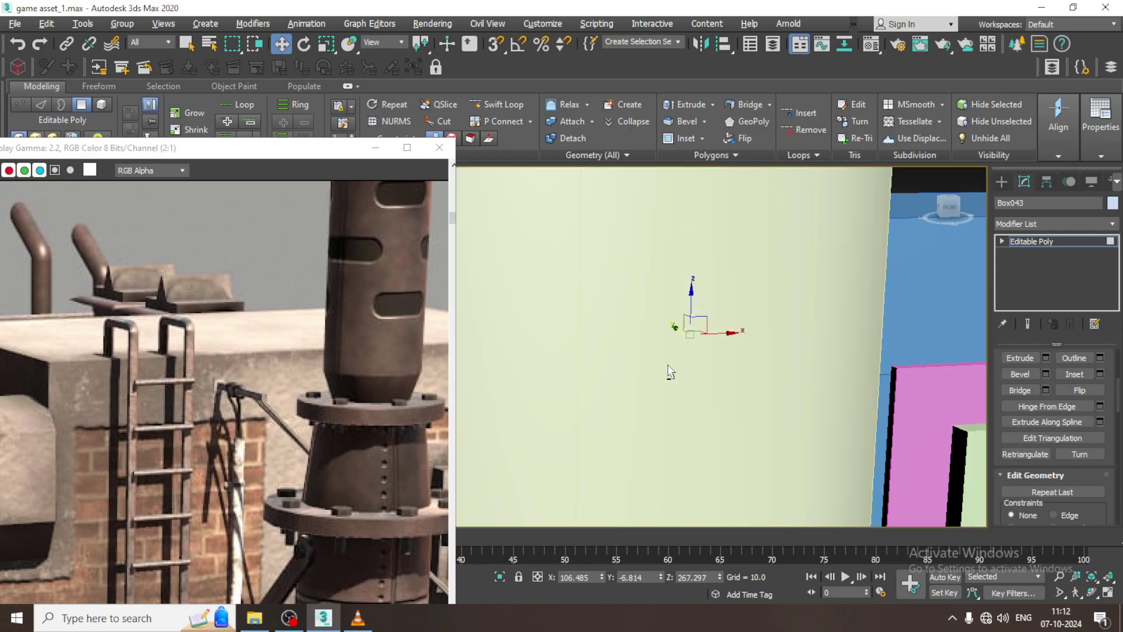
- Create a tube on top of the wall arm near its end, with radii about 0.634 and 0.845 and height about 22.1
scroll(231, 400, "down", 2)
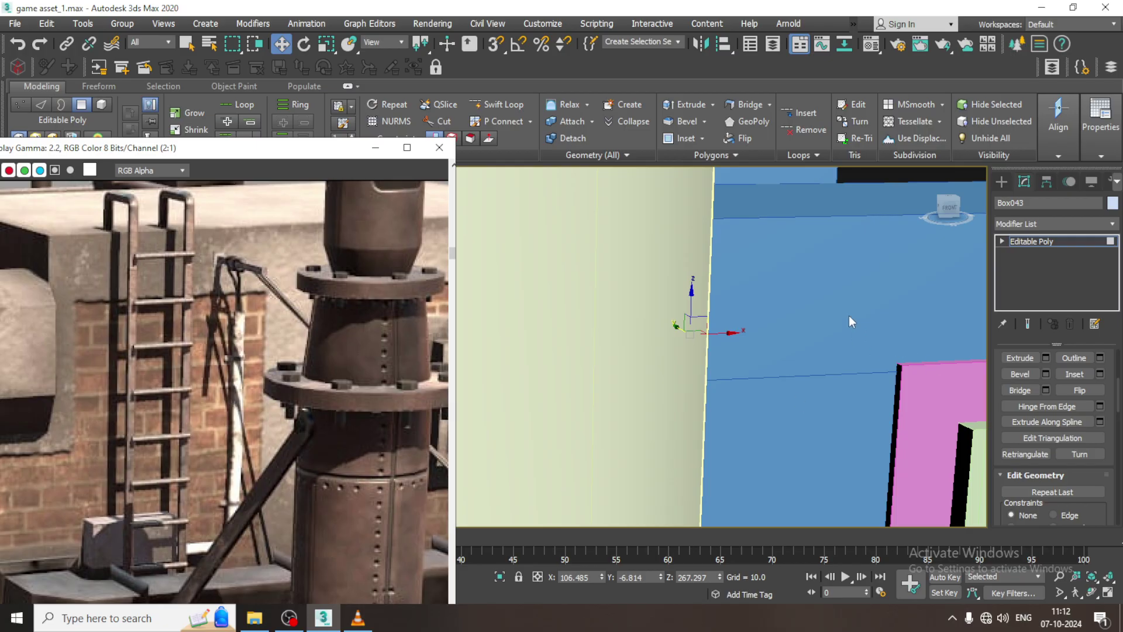
middle_click_drag(850, 317, 848, 368)
left_click(1007, 178)
middle_click_drag(752, 411, 810, 336, "alt")
scroll(739, 431, "down", 3)
middle_click_drag(810, 337, 833, 332, "alt")
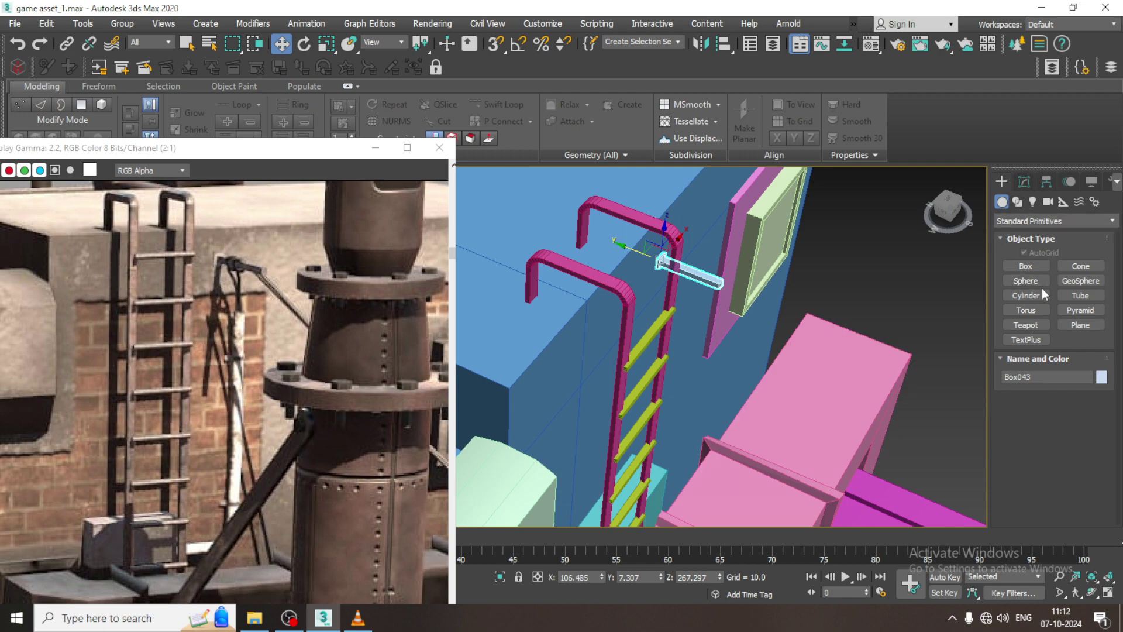
left_click(1080, 294)
middle_click_drag(760, 444, 673, 501, "alt")
scroll(667, 432, "up", 3)
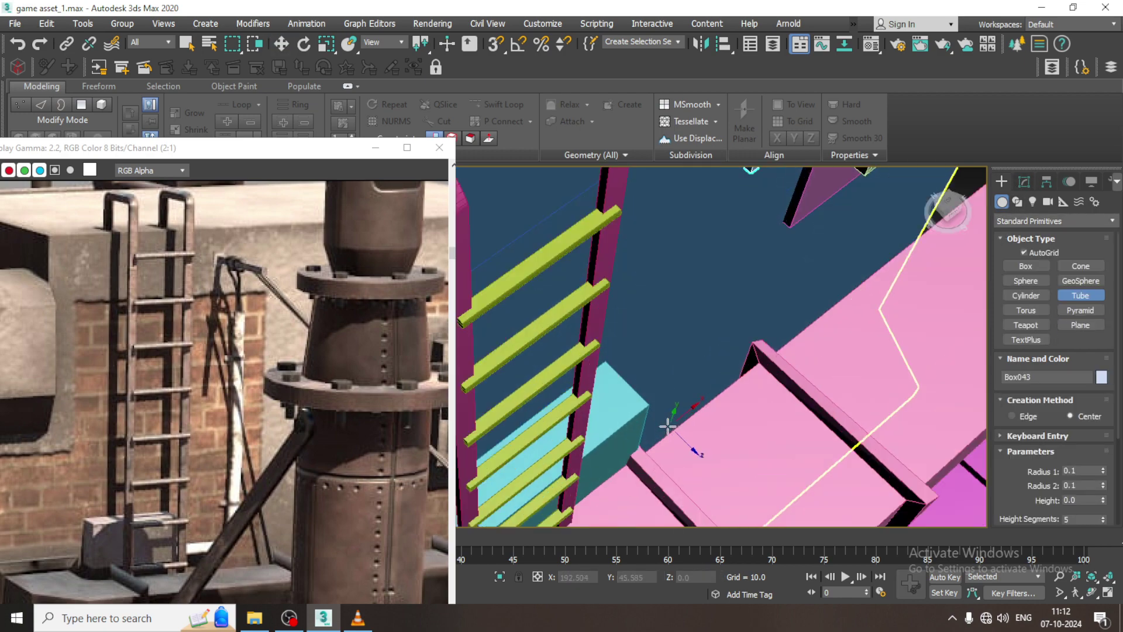
scroll(760, 340, "up", 3)
scroll(752, 341, "up", 2)
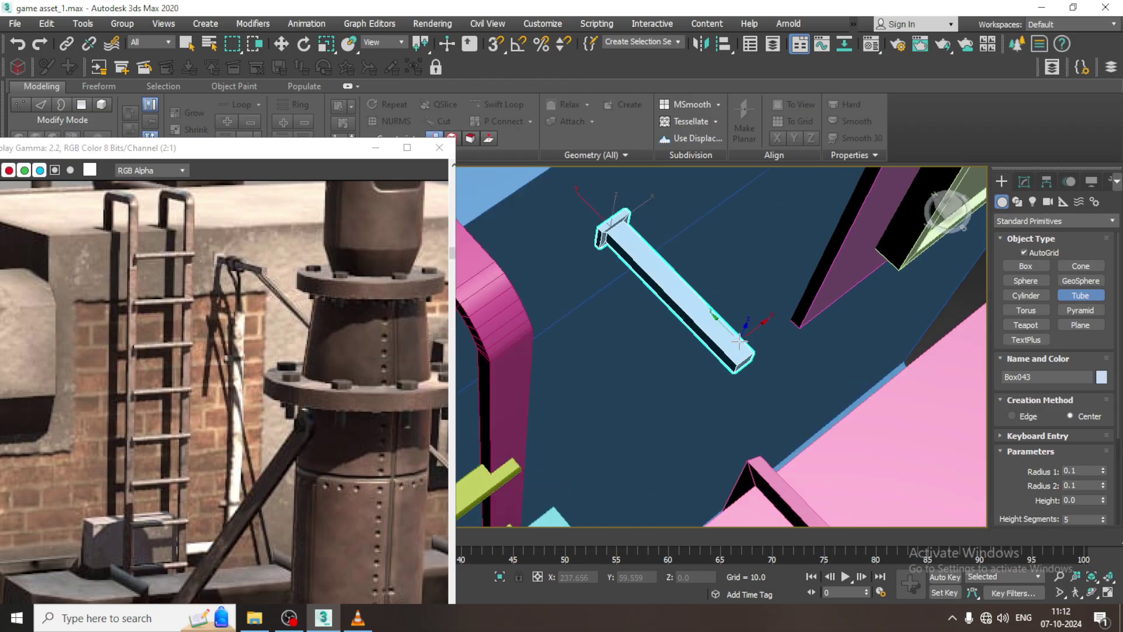
left_click_drag(721, 332, 731, 341)
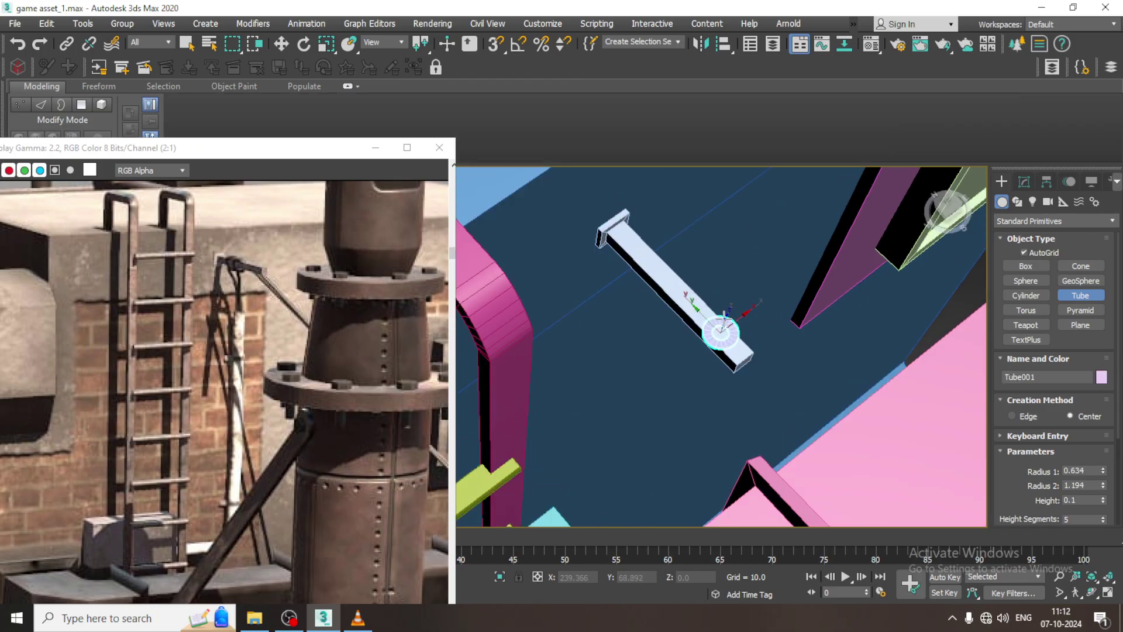
left_click(727, 325)
left_click(697, 9)
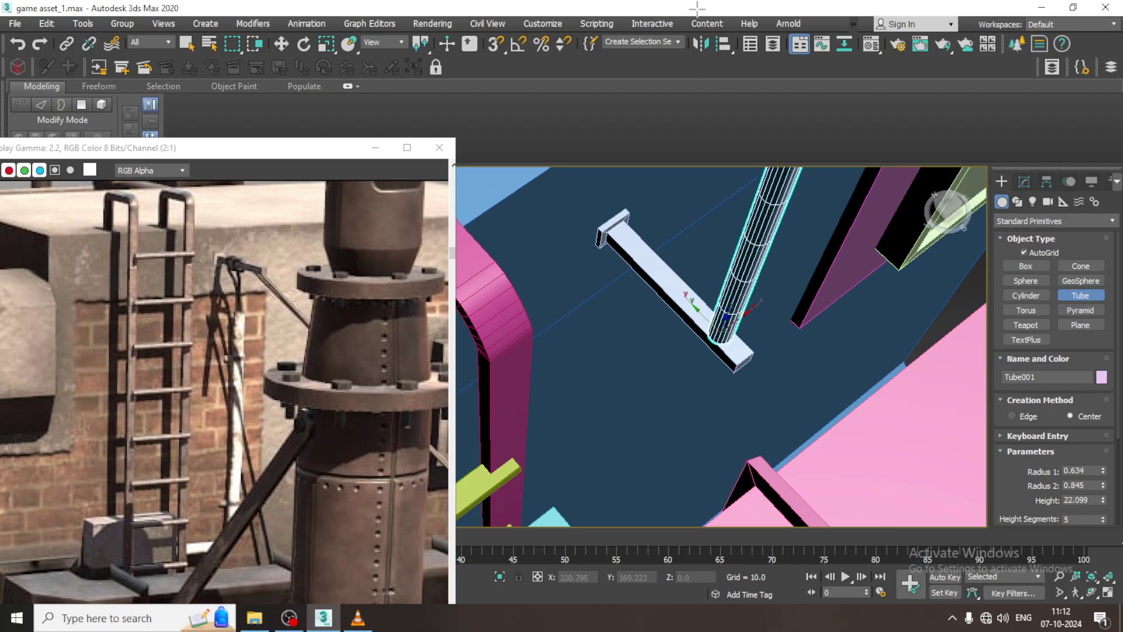
- Move the tube below the wall arm to about Y -1.2 and Z 241
scroll(754, 285, "down", 4)
middle_click_drag(757, 292, 757, 235, "alt")
key("w")
left_click_drag(748, 294, 748, 443)
middle_click_drag(748, 443, 718, 406, "alt")
left_click_drag(681, 406, 667, 401)
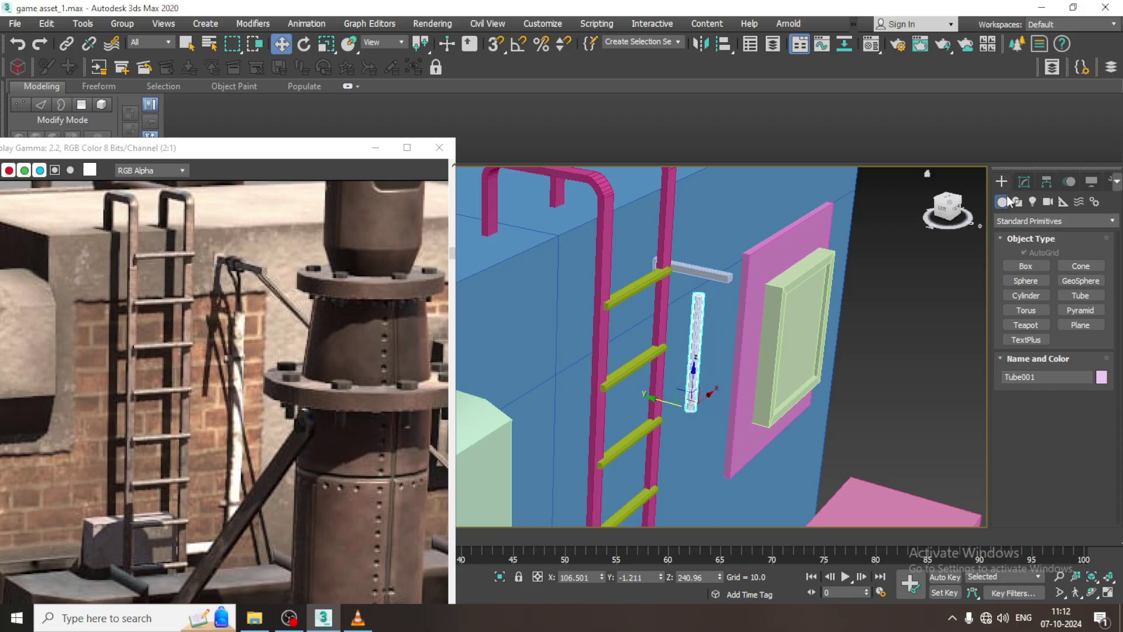
- Set the tube's height to 36.022 and its radii to 0.484 and 0.595
left_click(1024, 181)
scroll(1026, 456, "up", 2)
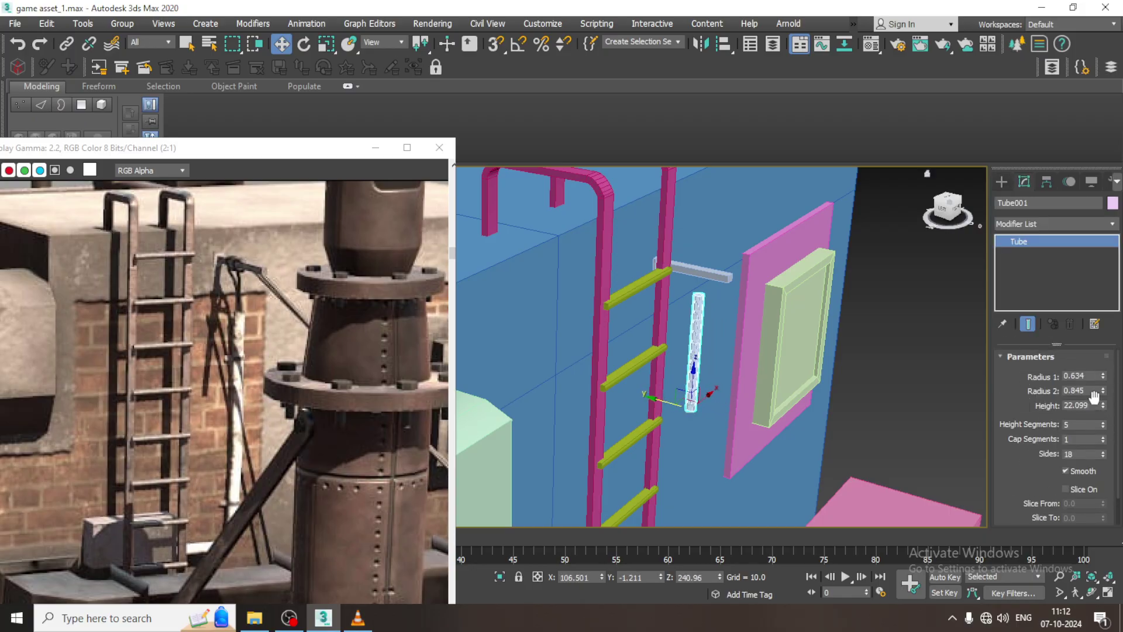
left_click_drag(1103, 406, 1099, 369)
scroll(754, 286, "up", 4)
middle_click_drag(749, 283, 743, 364, "alt")
left_click_drag(1103, 392, 1108, 400)
- Lower the tube along Z to about 221.6
scroll(691, 372, "down", 5)
middle_click_drag(691, 372, 685, 249, "alt")
mouse_move(654, 309)
middle_mouse_down("alt")
mouse_move(637, 286)
mouse_move(653, 318)
middle_mouse_up("alt")
scroll(649, 304, "down", 5)
left_click_drag(653, 309, 656, 362)
- Move the tube along Y toward the wall to about 5.2
mouse_move(655, 362)
middle_mouse_down("alt")
mouse_move(646, 347)
mouse_move(669, 366)
mouse_move(664, 353)
mouse_move(641, 372)
middle_mouse_up("alt")
scroll(651, 351, "up", 3)
scroll(669, 366, "up", 3)
scroll(641, 372, "up", 4)
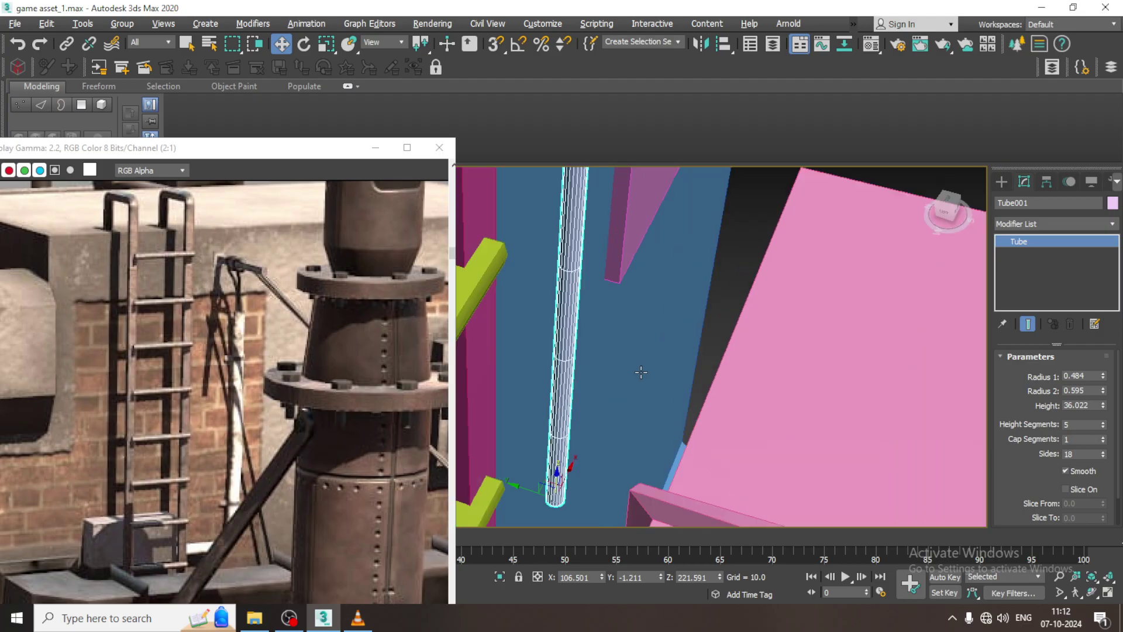
left_click_drag(526, 489, 462, 475)
scroll(590, 397, "down", 4)
middle_click_drag(591, 397, 613, 402, "alt")
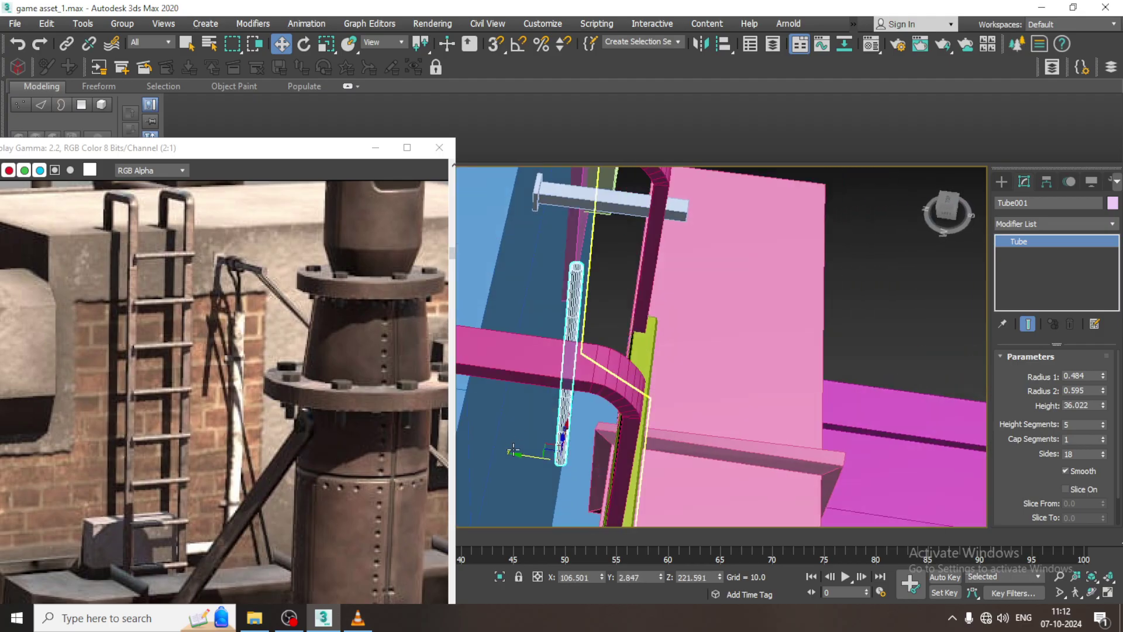
mouse_move(522, 452)
left_mouse_down()
mouse_move(464, 454)
mouse_move(506, 454)
left_mouse_up()
- Thicken the tube by setting its radii to 0.894 and 0.775
middle_click_drag(643, 363, 679, 316, "alt")
scroll(655, 314, "down", 5)
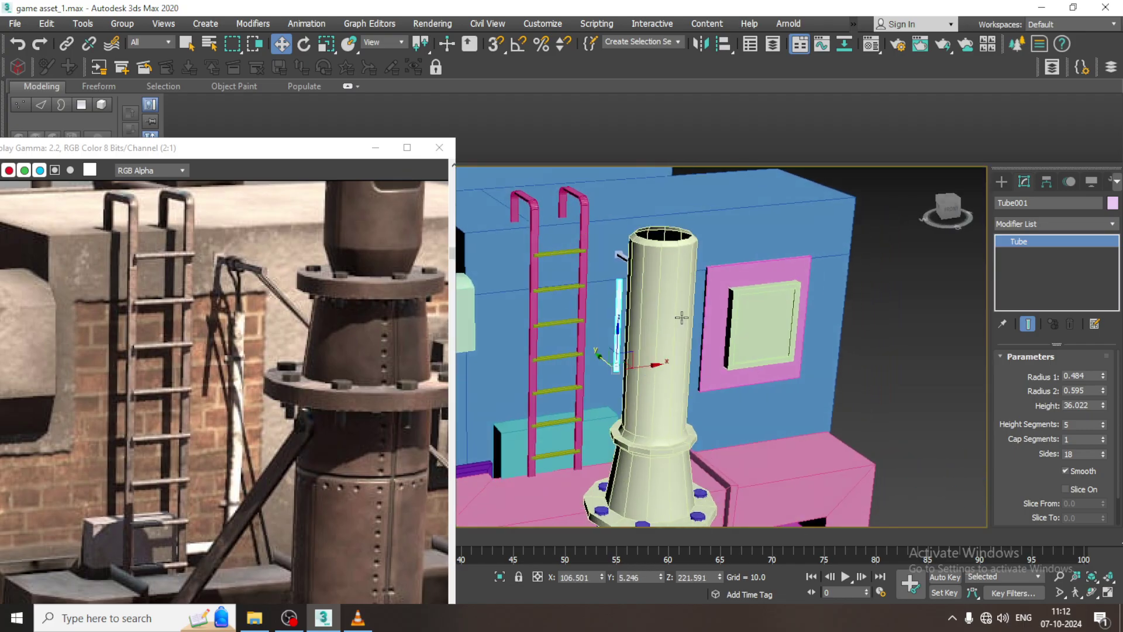
scroll(676, 318, "up", 2)
mouse_move(1104, 367)
left_mouse_down()
mouse_move(1106, 350)
mouse_move(1103, 372)
left_mouse_up()
middle_click_drag(719, 322, 661, 333, "alt")
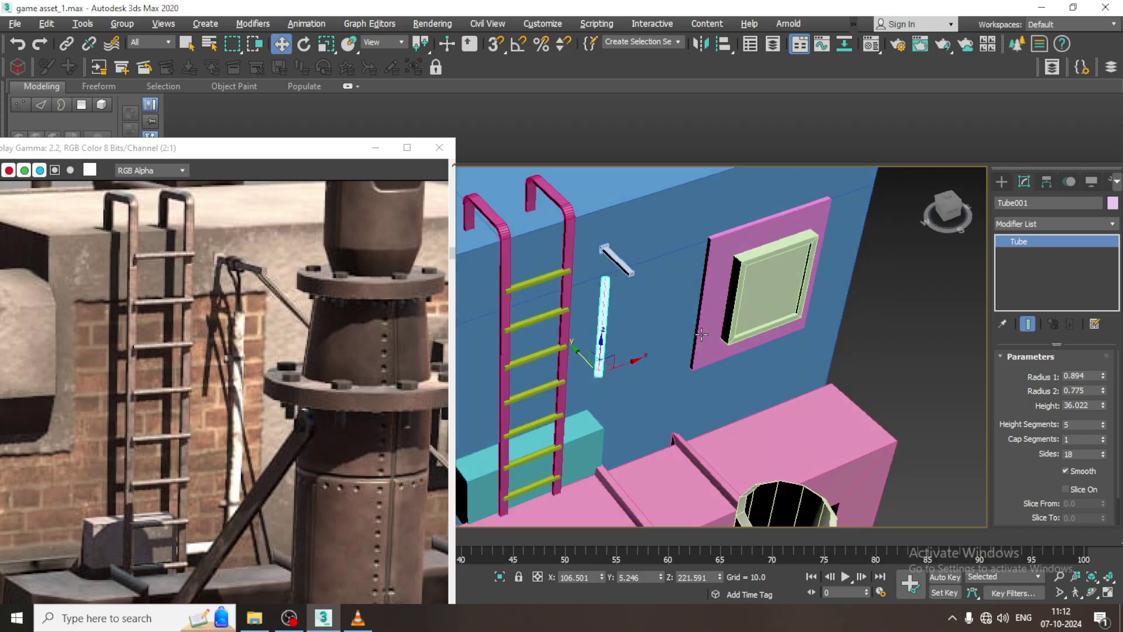
- Draw a hat-shaped clamp line about 4.5 units wide around the tube's outer side in the top view
scroll(654, 311, "up", 5)
middle_click_drag(621, 295, 620, 257, "alt")
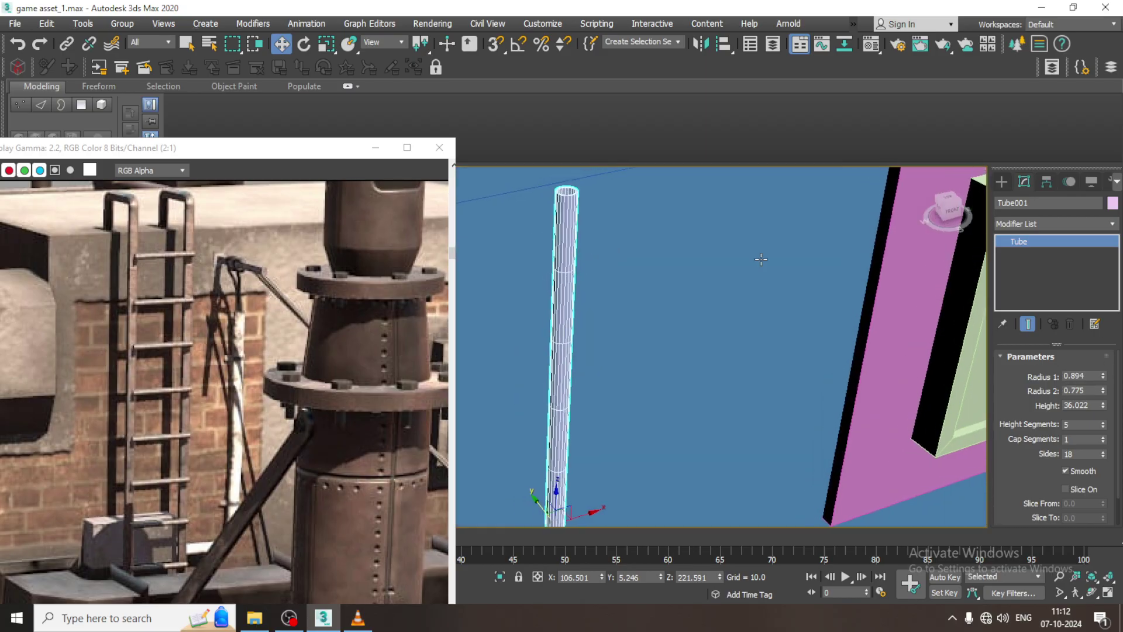
left_click(1001, 182)
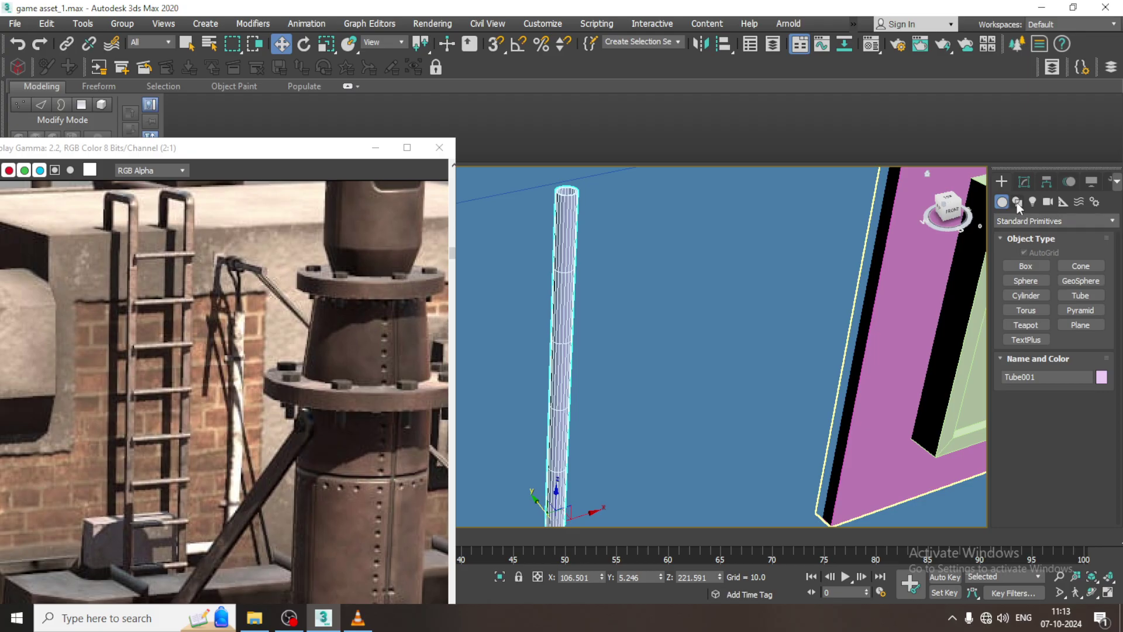
left_click(1017, 201)
left_click(1029, 276)
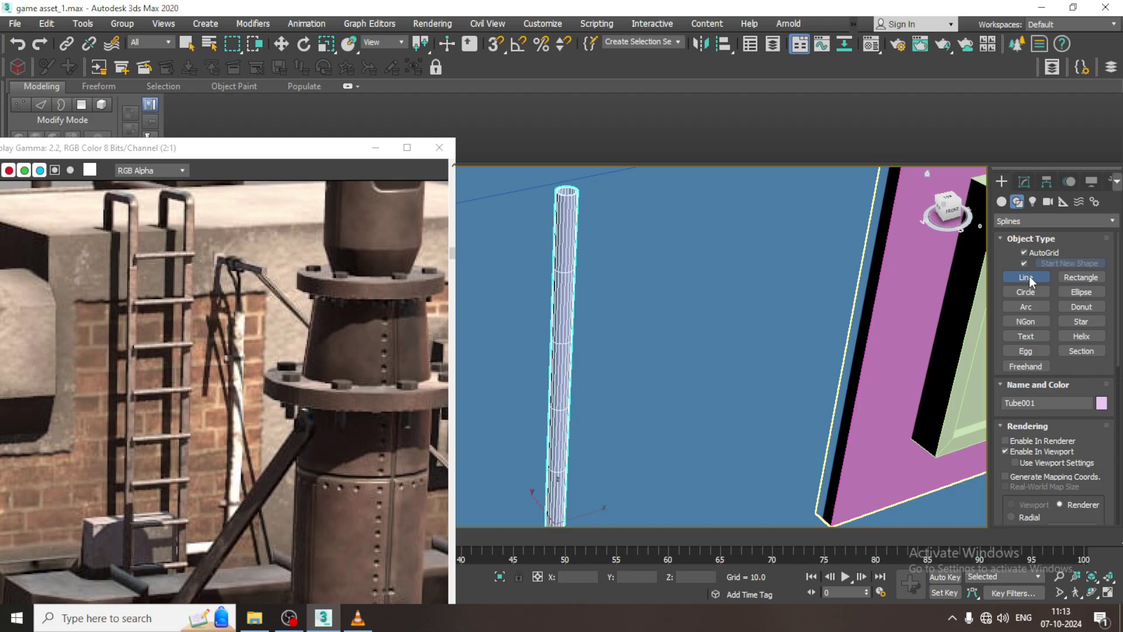
key("alt+w")
middle_click(468, 263)
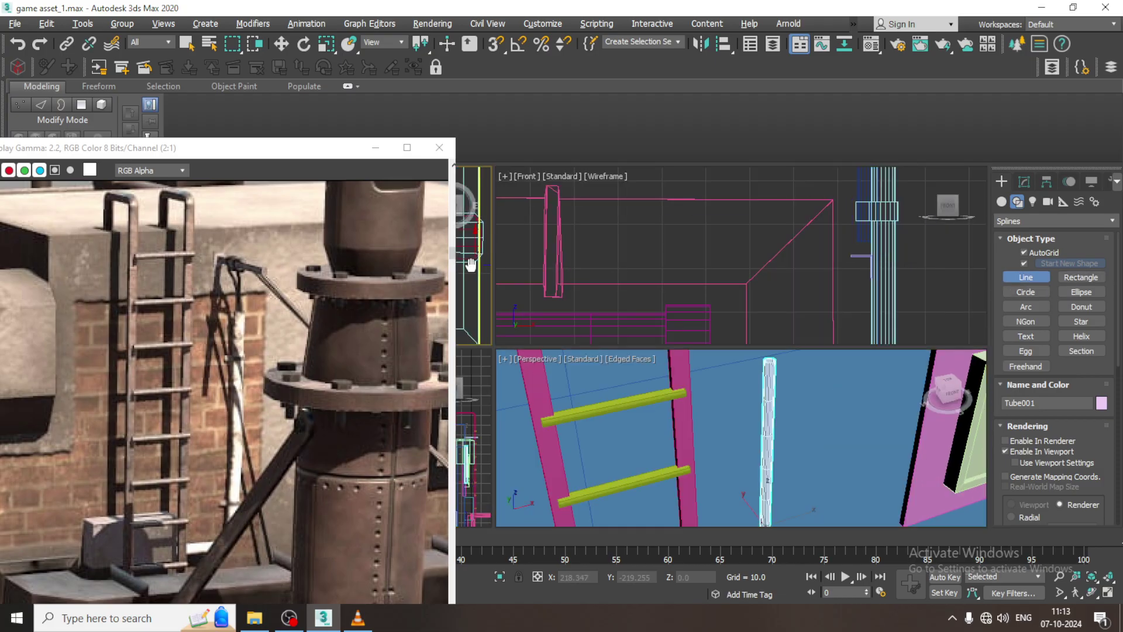
key("alt+w")
scroll(489, 256, "up", 5)
middle_click_drag(587, 267, 632, 267)
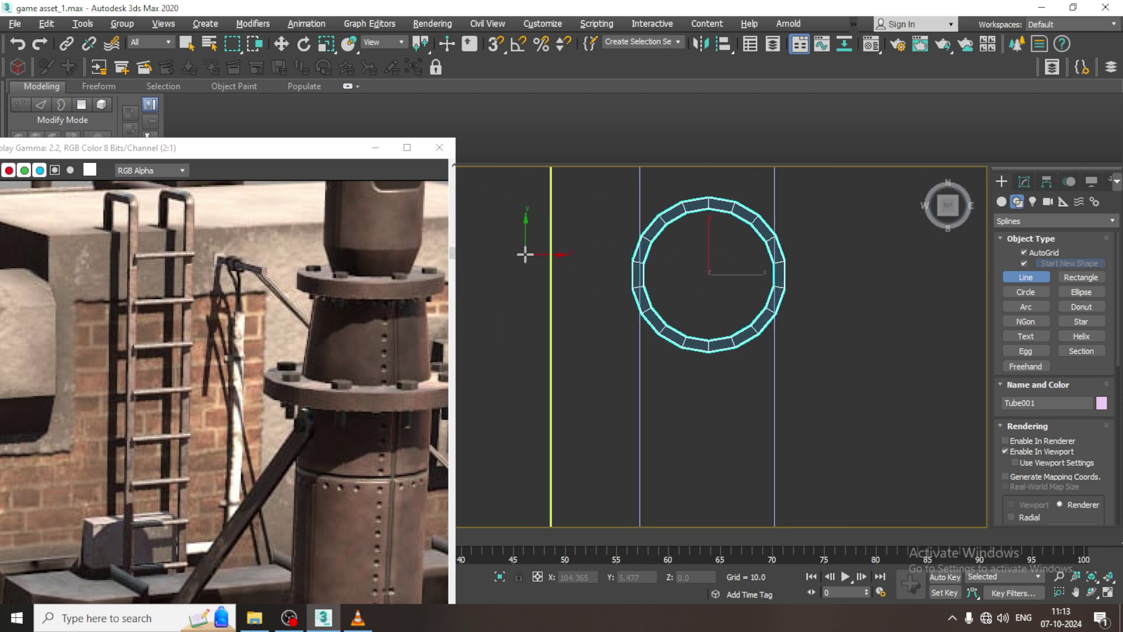
left_click(520, 214)
left_click(606, 214)
left_click(603, 363)
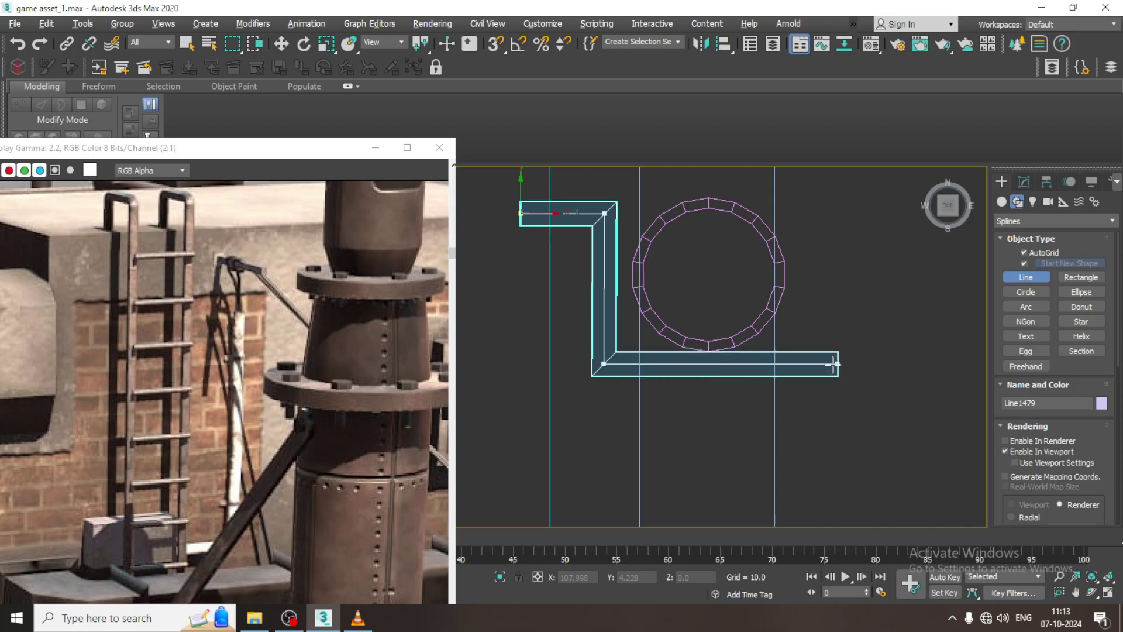
left_click(821, 363)
left_click(814, 203)
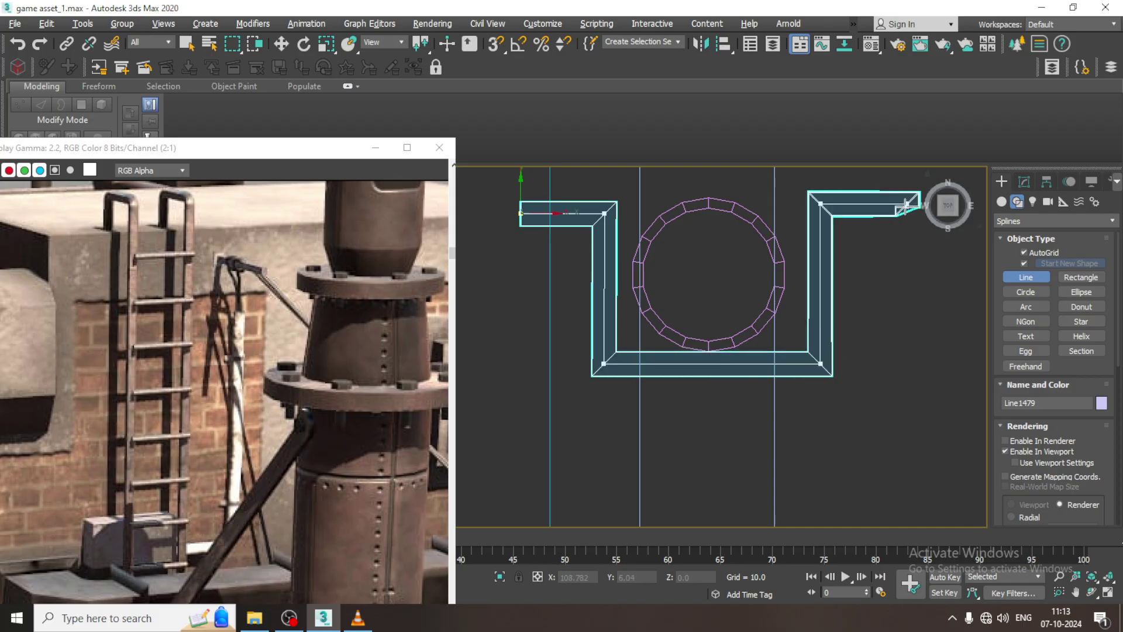
right_click(905, 206)
- Move the clamp line's two vertices on the far side of the tube about 0.18 along X toward the tube
key("w")
key("1")
left_click_drag(779, 175, 824, 255)
left_click_drag(855, 363, 839, 364)
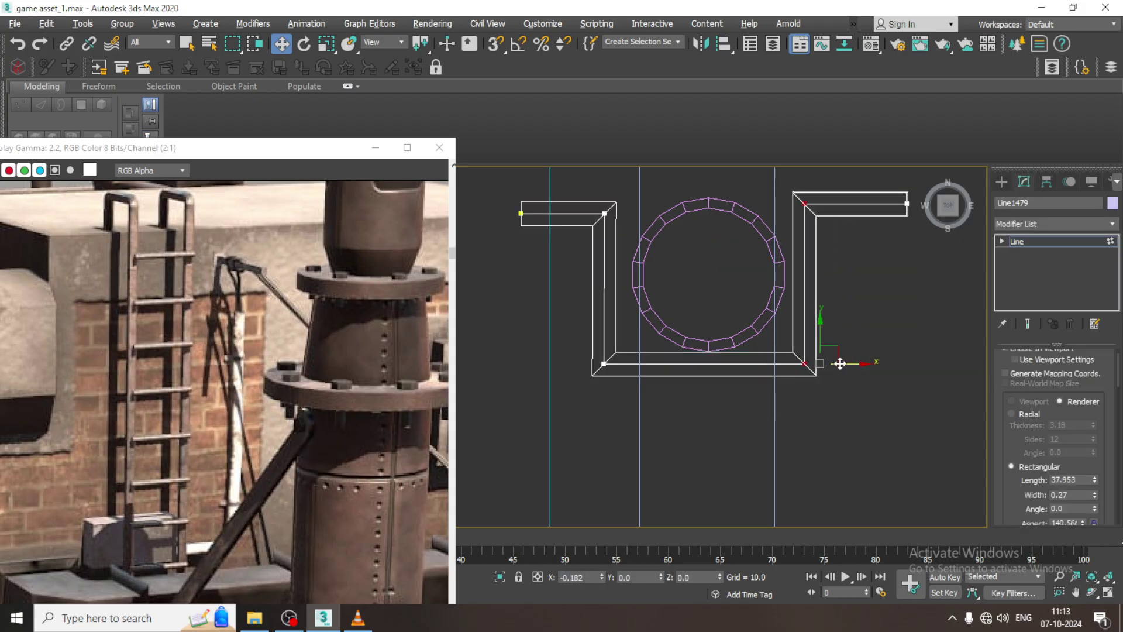
left_click_drag(911, 325, 912, 326)
- Fillet the clamp line's two outer corners so that it curves around the tube
left_click_drag(1014, 503, 1025, 321)
left_click_drag(1049, 504, 1048, 381)
left_click_drag(1019, 425, 1020, 306)
scroll(1032, 436, "down", 5)
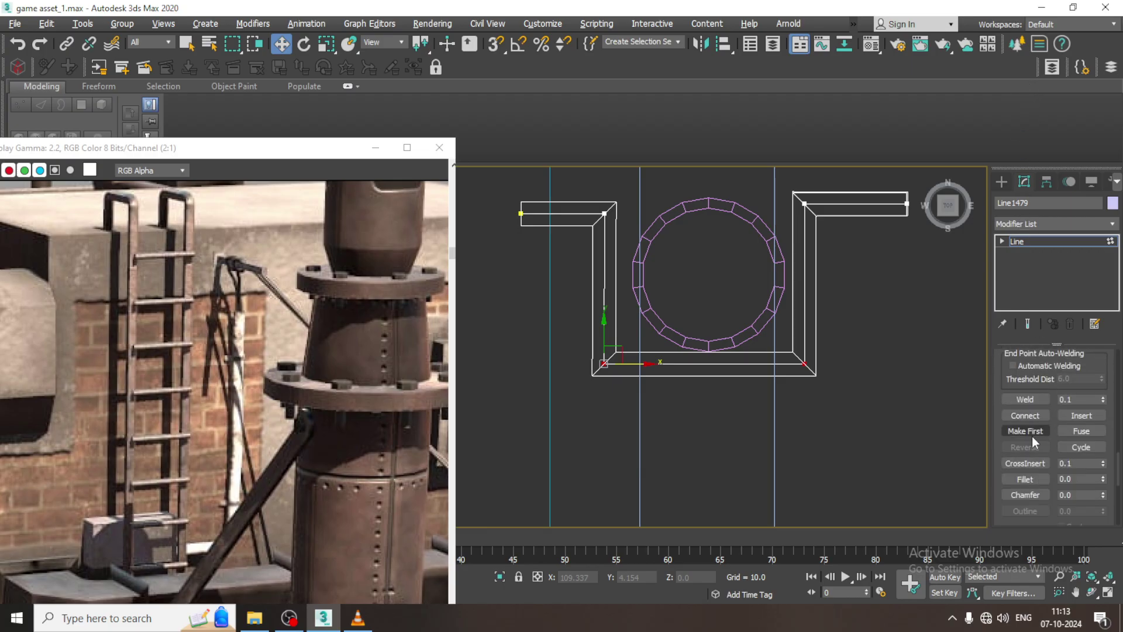
left_click(1028, 479)
left_click_drag(807, 362, 807, 275)
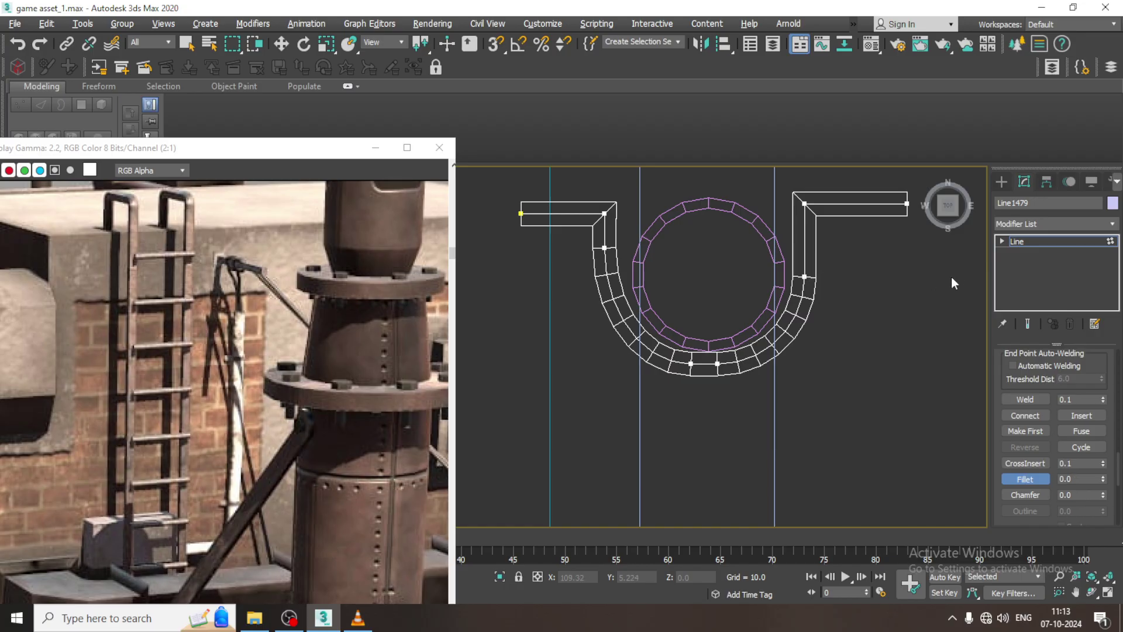
- Set the clamp's rectangular Length to 0.759 and raise the clamp along Z to about 228.2 on the tube
left_click(1031, 243)
key("alt+w")
middle_click(793, 390)
key("alt+w")
scroll(792, 391, "down", 4)
middle_click_drag(789, 388, 725, 319, "alt")
scroll(1077, 480, "up", 5)
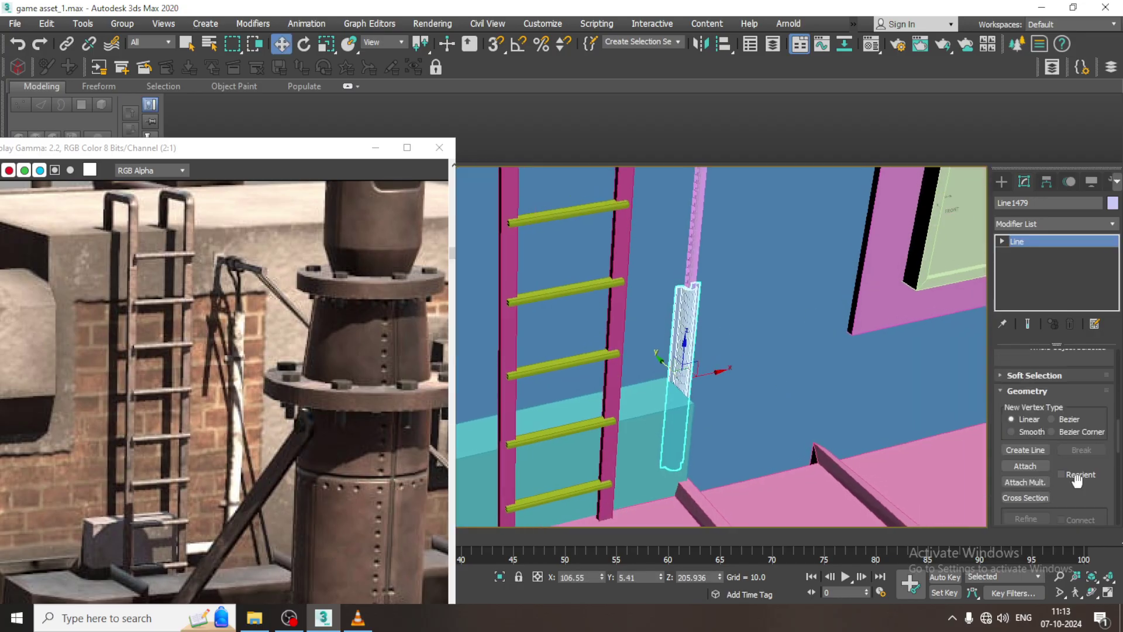
left_click_drag(1065, 360, 1072, 582)
scroll(1100, 406, "up", 4)
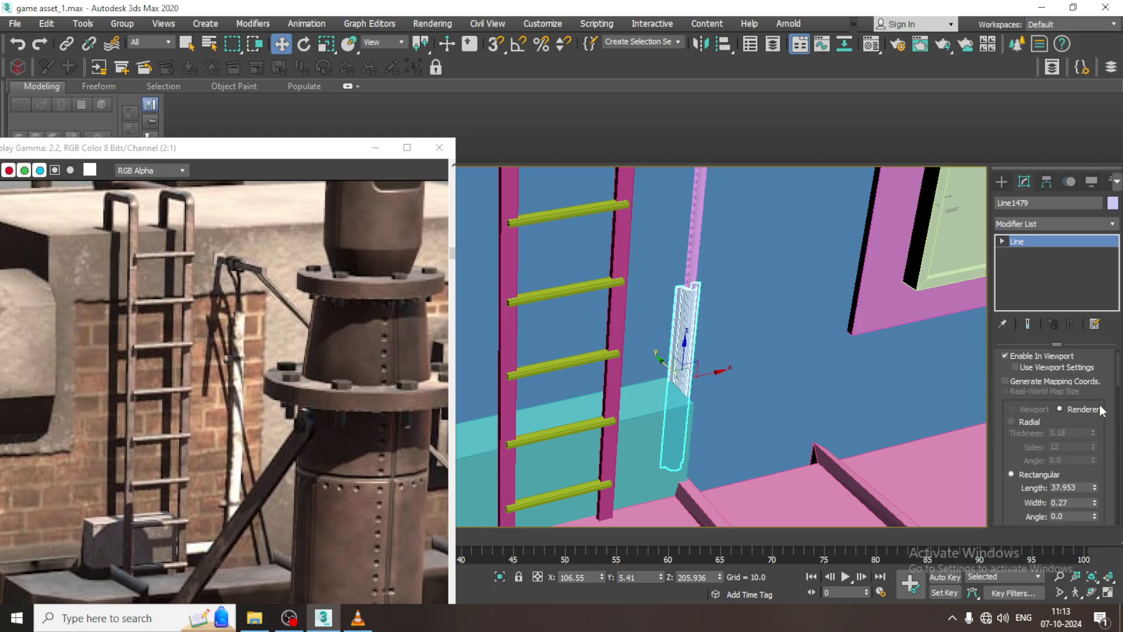
left_click_drag(1096, 490, 1113, 554)
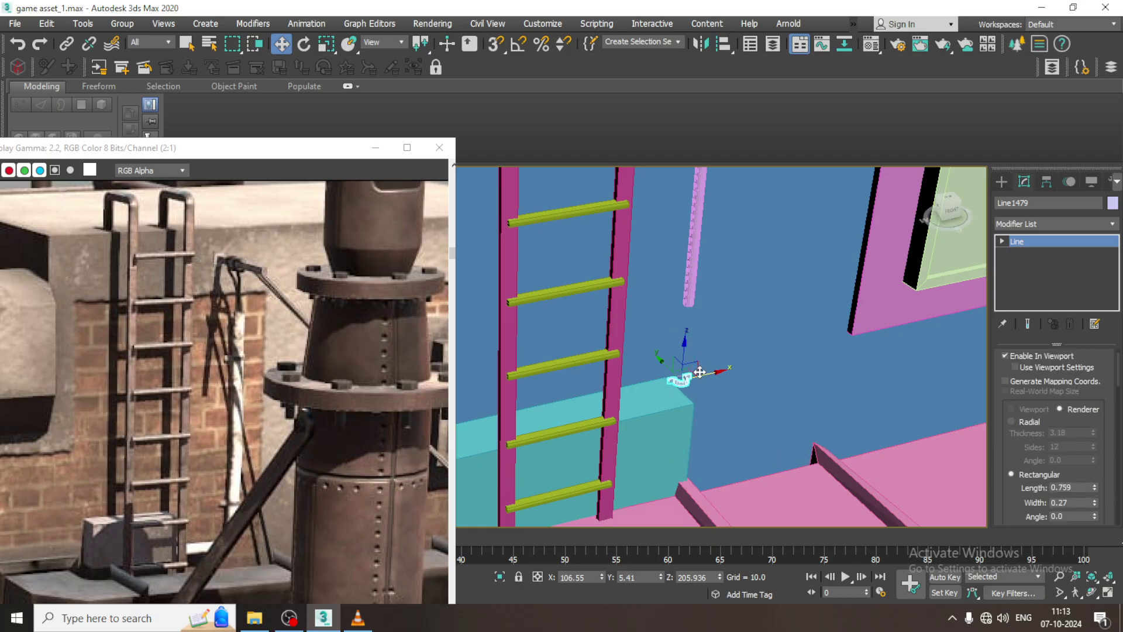
left_click_drag(684, 355, 687, 250)
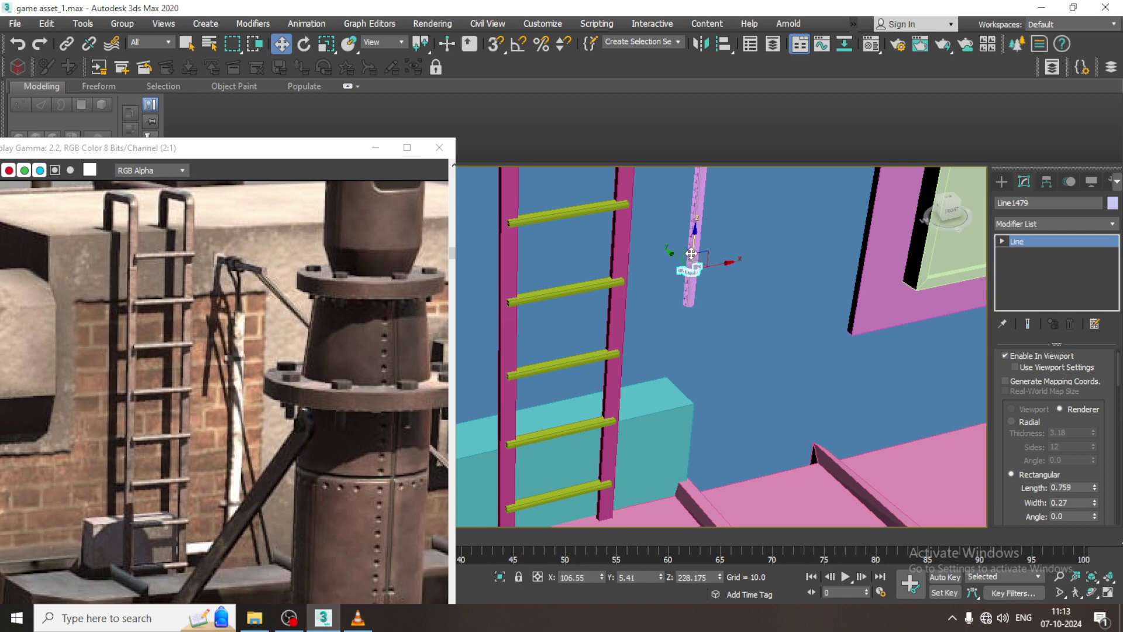
- Select the clamp's end vertices in wireframe display and move them along Y toward the wall
key("z")
scroll(683, 280, "down", 4)
middle_click_drag(675, 273, 663, 300, "alt")
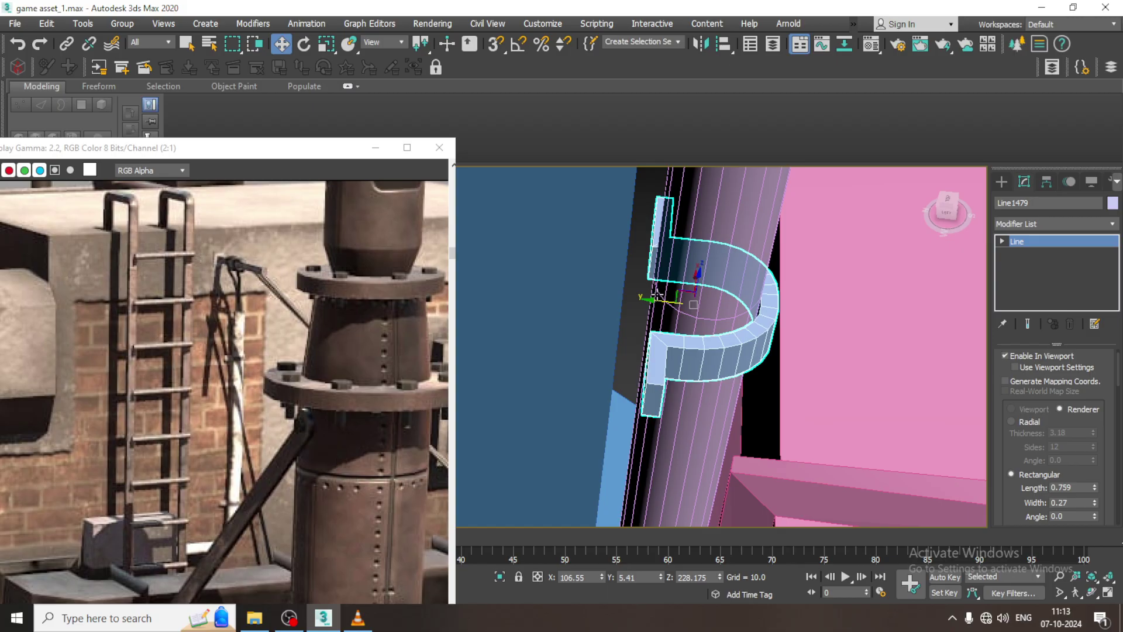
key("1")
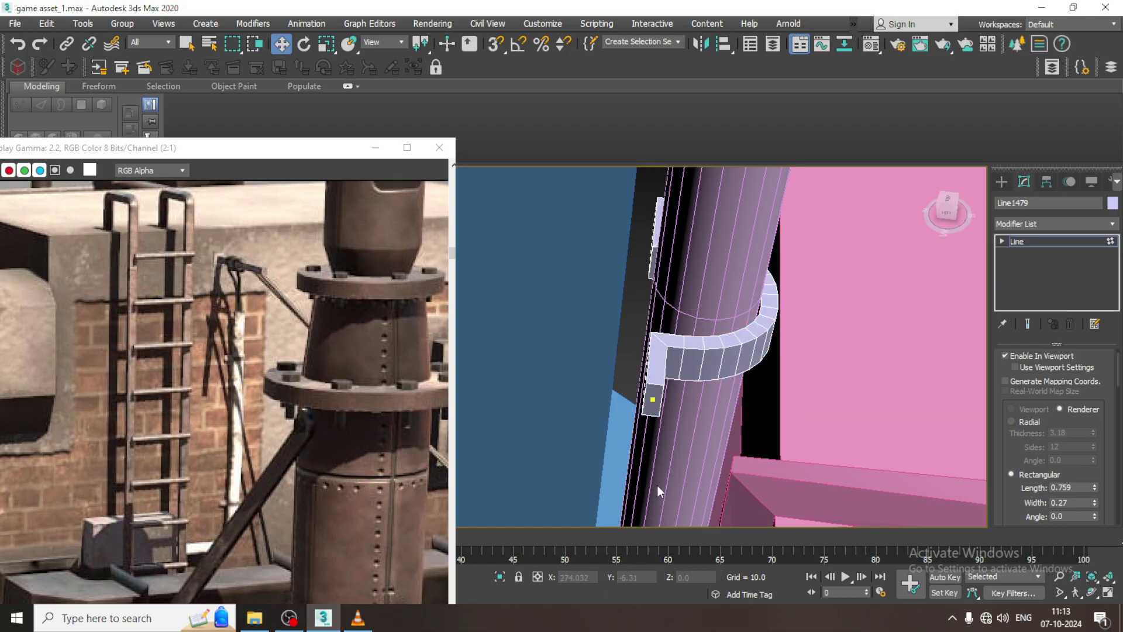
left_click(652, 400)
key("F3")
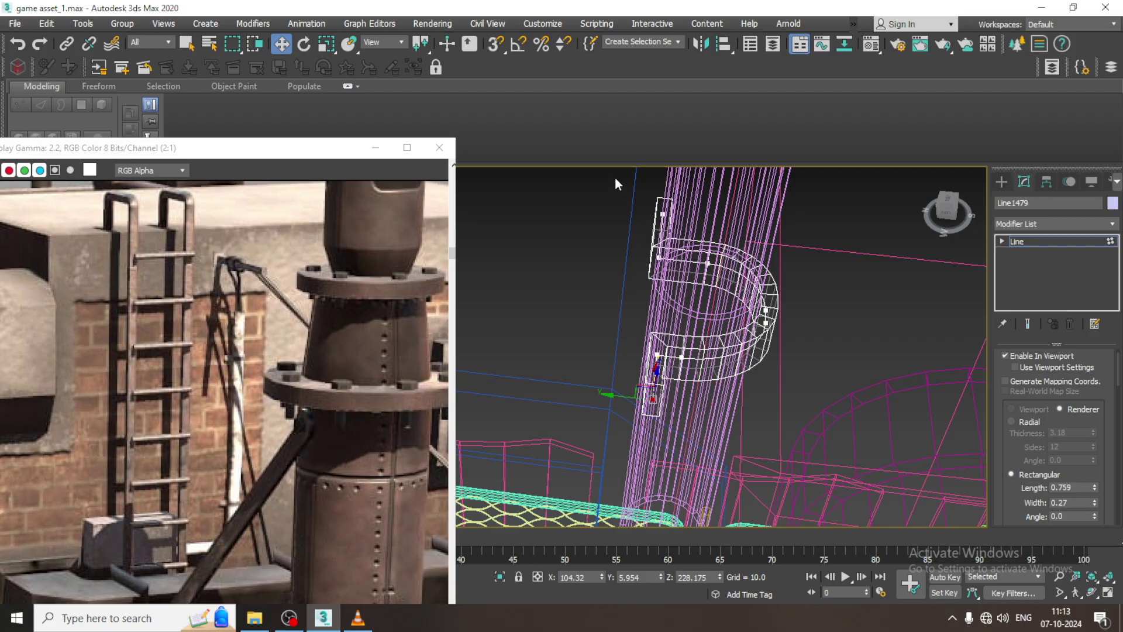
left_click_drag(713, 367, 675, 462)
left_click_drag(618, 349, 548, 334)
key("F3")
middle_click_drag(719, 321, 736, 415, "alt")
scroll(654, 288, "down", 4)
left_click(1072, 241)
- Copy the clamp up the tube along Z to about 250.65 as one independent copy
scroll(723, 387, "up", 10)
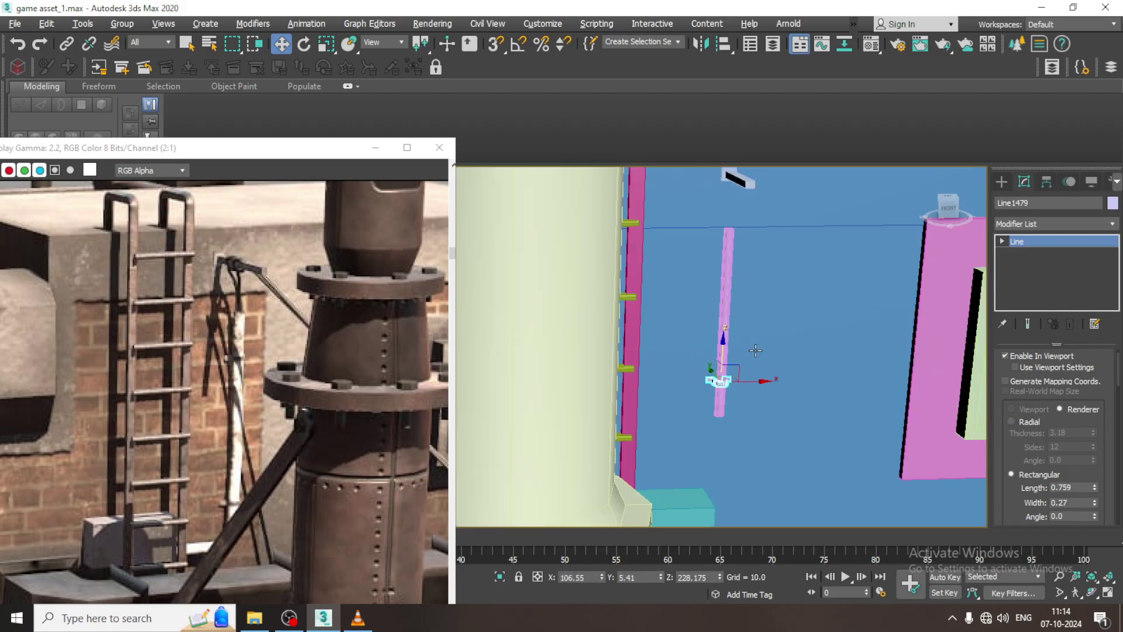
scroll(707, 388, "down", 8)
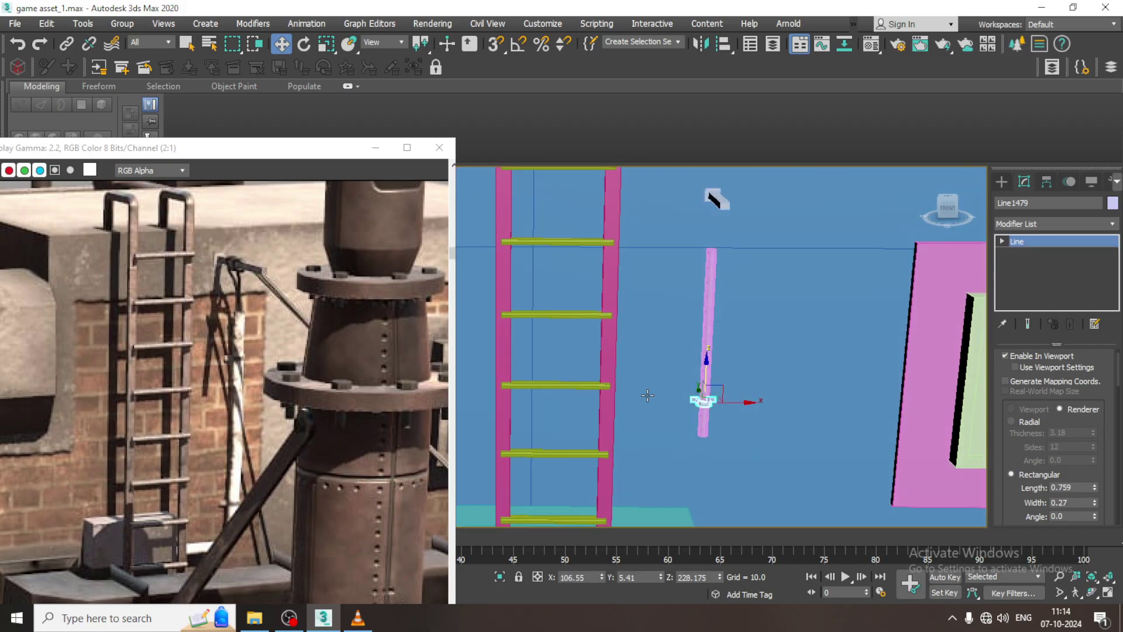
mouse_move(706, 218)
left_mouse_down("shift")
mouse_move(731, 178)
mouse_move(727, 268)
left_mouse_up("shift")
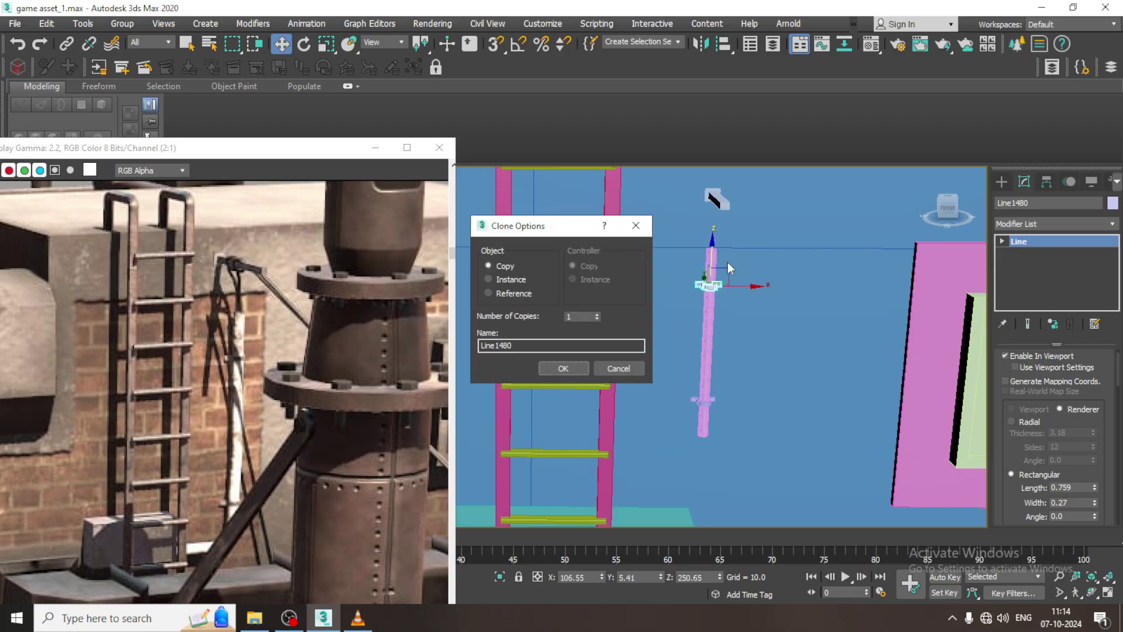
left_click(563, 368)
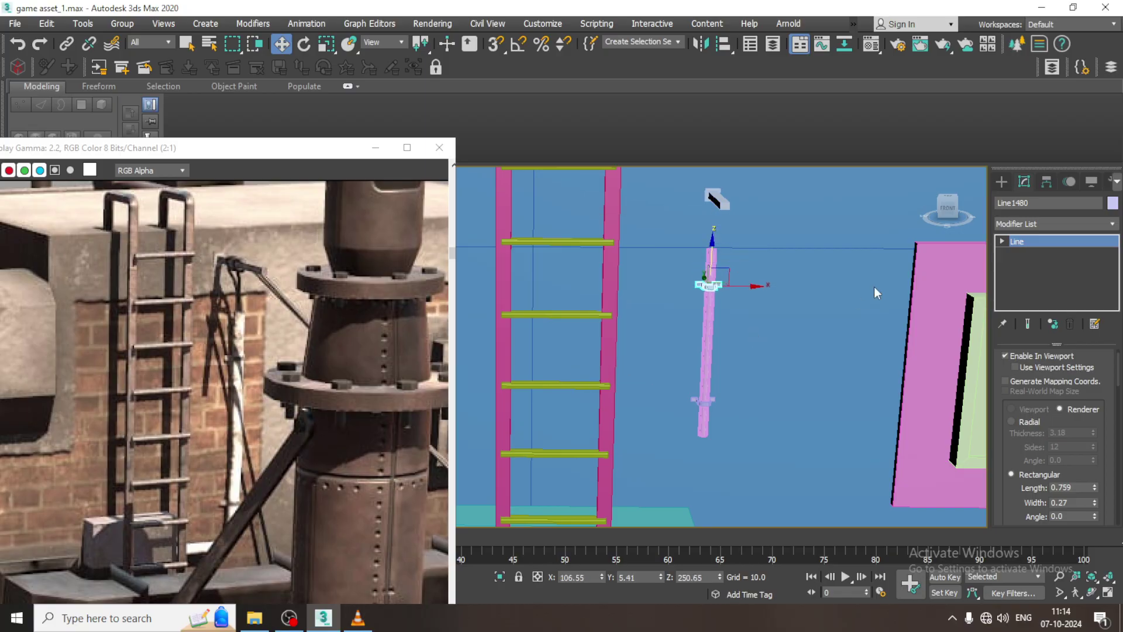
- Prepare the Line tool in the front view with AutoGrid and Enable In Viewport turned off
left_click(1001, 182)
left_click(1037, 280)
key("alt+w")
middle_click_drag(773, 262, 783, 266)
key("alt+w")
scroll(768, 267, "down", 4)
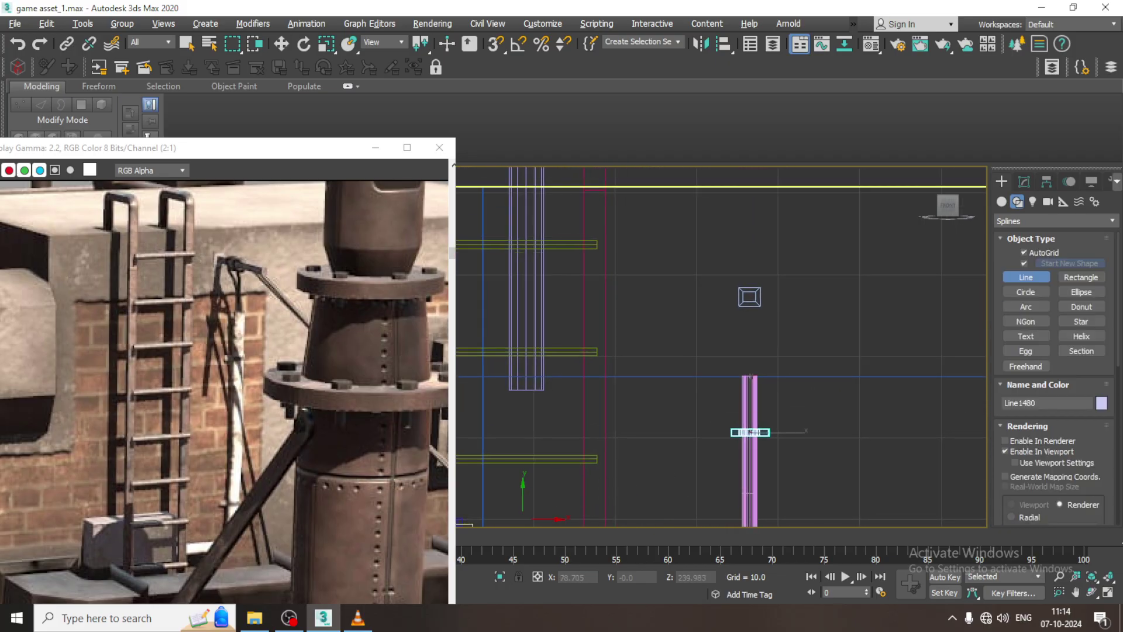
left_click(289, 618)
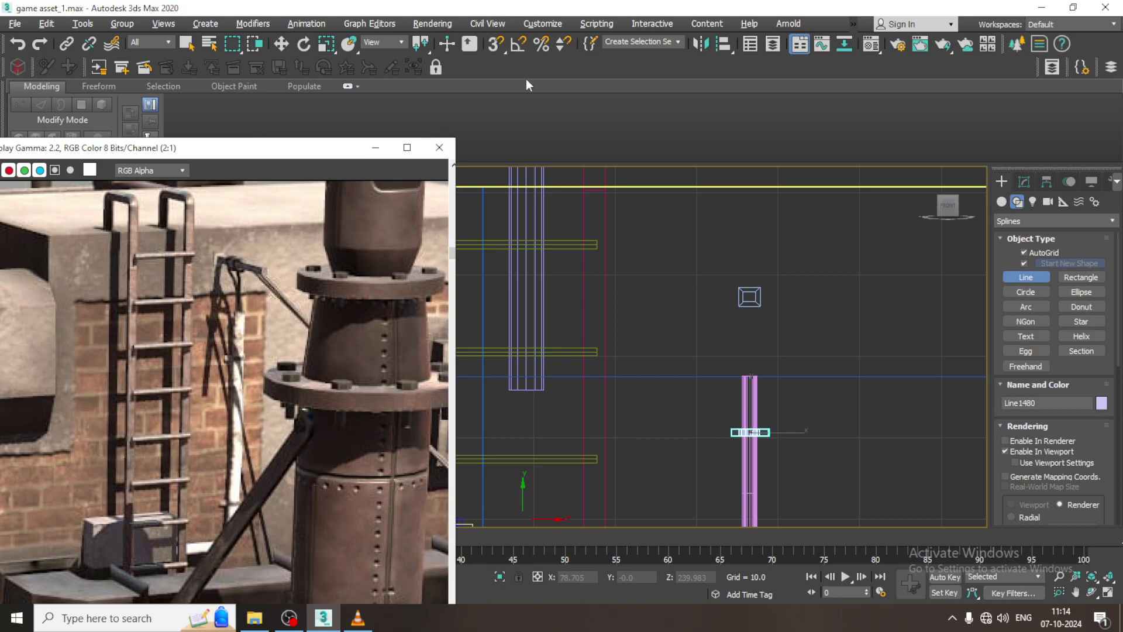
scroll(746, 299, "up", 6)
left_click(1023, 253)
left_click(672, 300)
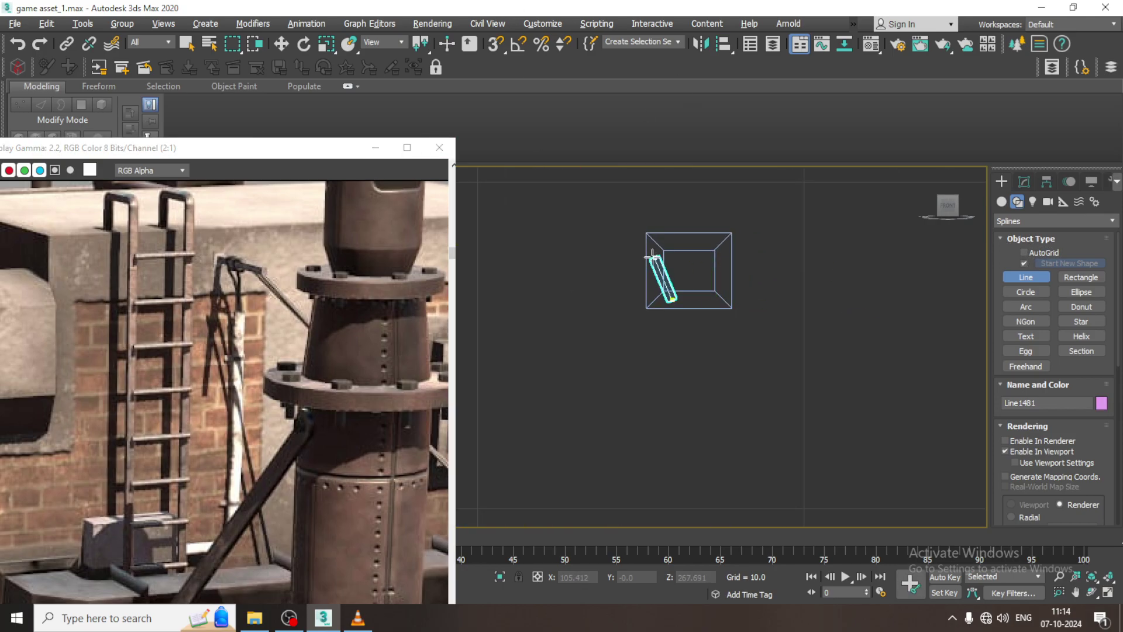
right_click(643, 249)
left_click(1006, 451)
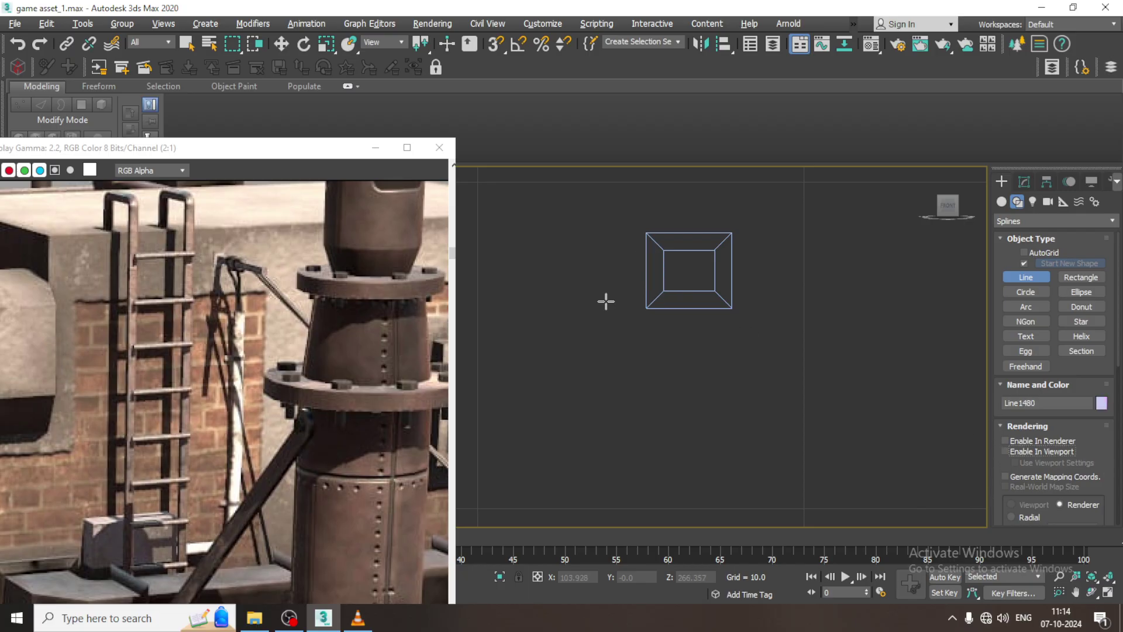
- Draw a curved wire line that loops twice around the wall arm and runs down through the vertical tube
left_click(666, 302)
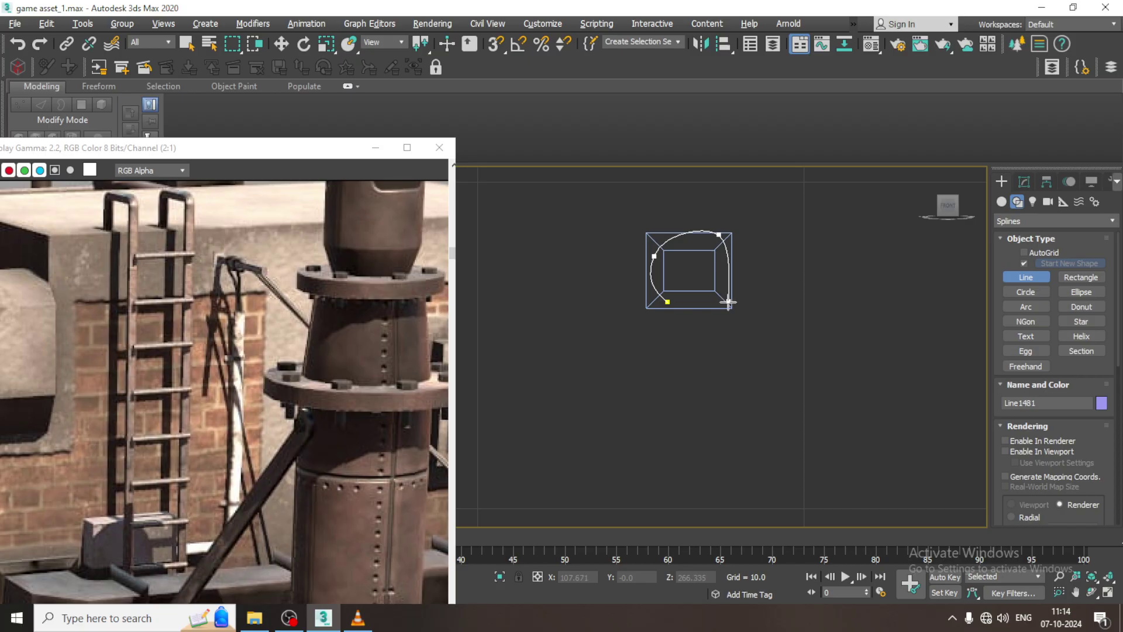
left_click(657, 319)
left_click(649, 233)
left_click(743, 232)
left_click(718, 334)
middle_click_drag(679, 426, 692, 202)
left_click(702, 364)
middle_click_drag(709, 474, 695, 338)
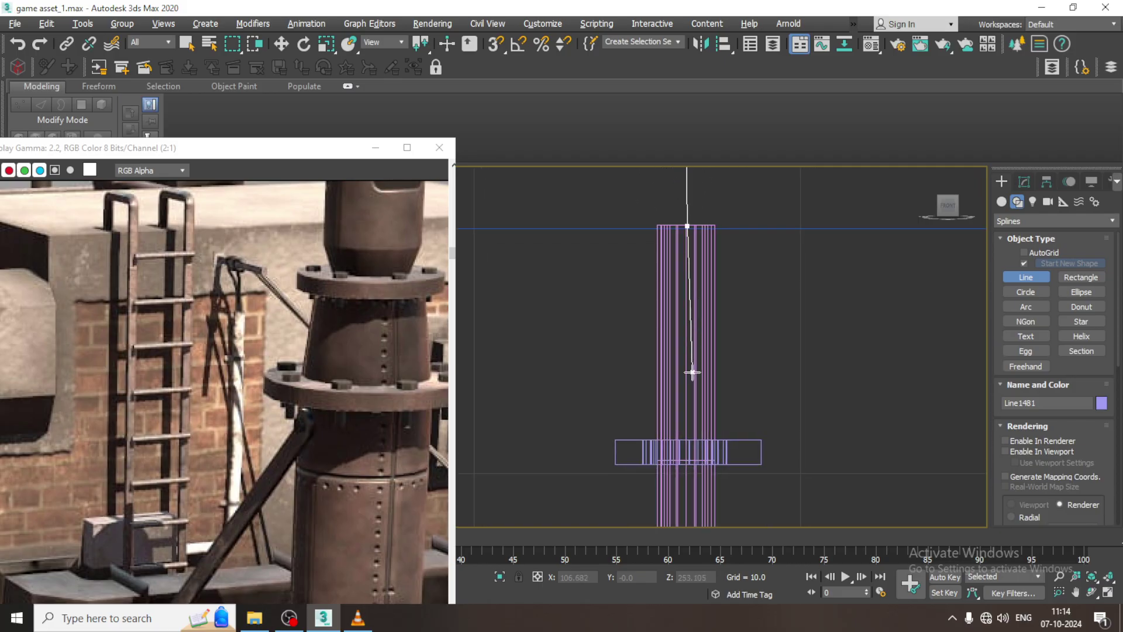
left_click(688, 406)
scroll(692, 451, "down", 3)
middle_click_drag(691, 452, 681, 335)
left_click(682, 490)
right_click(684, 503)
right_click(684, 503)
- Move the vertices of the wire's second loop along Y so that the coil spreads along the wall arm
key("alt+w")
middle_click_drag(849, 366, 830, 365)
key("alt+w")
key("z")
middle_click_drag(669, 344, 846, 495, "alt")
scroll(594, 263, "up", 3)
key("1")
key("1")
scroll(634, 230, "up", 3)
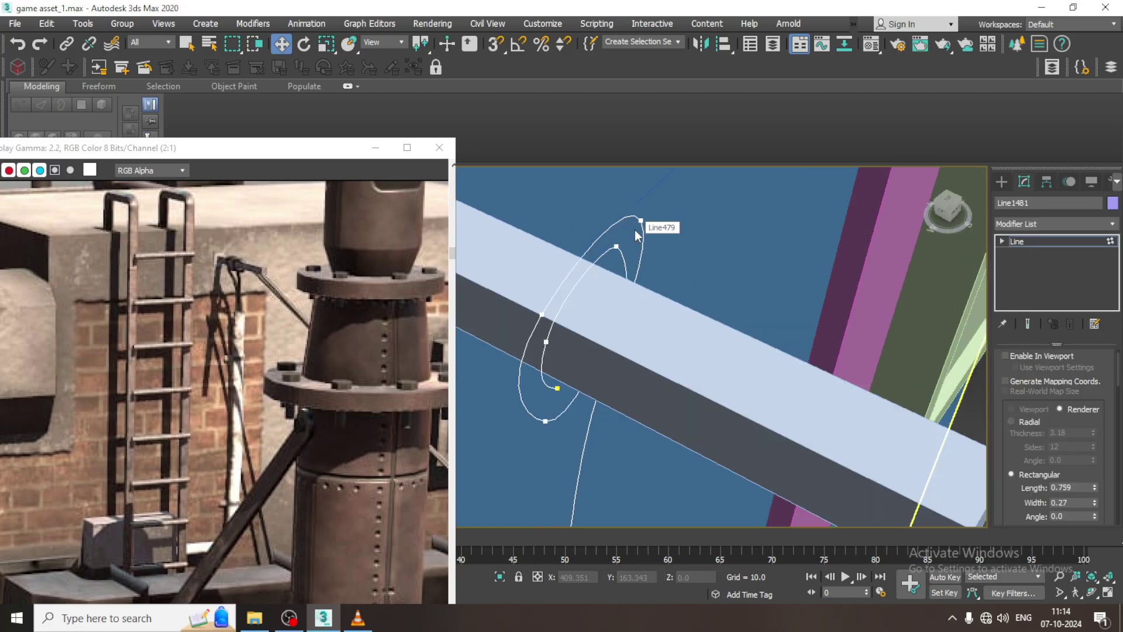
left_click(642, 220)
left_click(542, 314, "ctrl")
left_click_drag(520, 302, 460, 286)
left_click(547, 421)
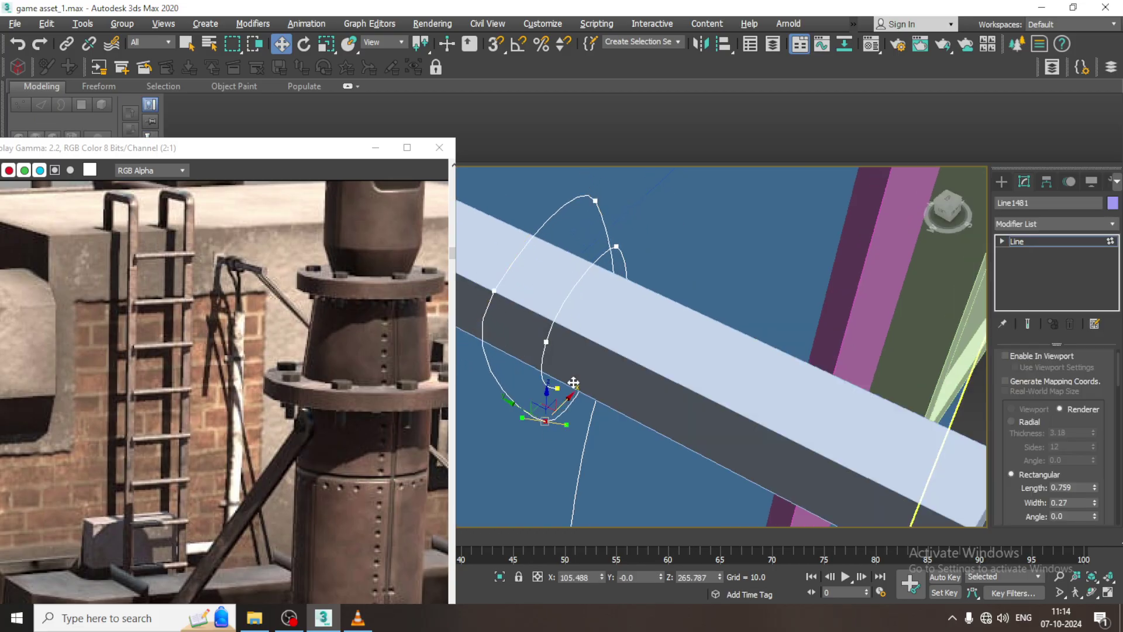
middle_click_drag(549, 418, 560, 436, "alt")
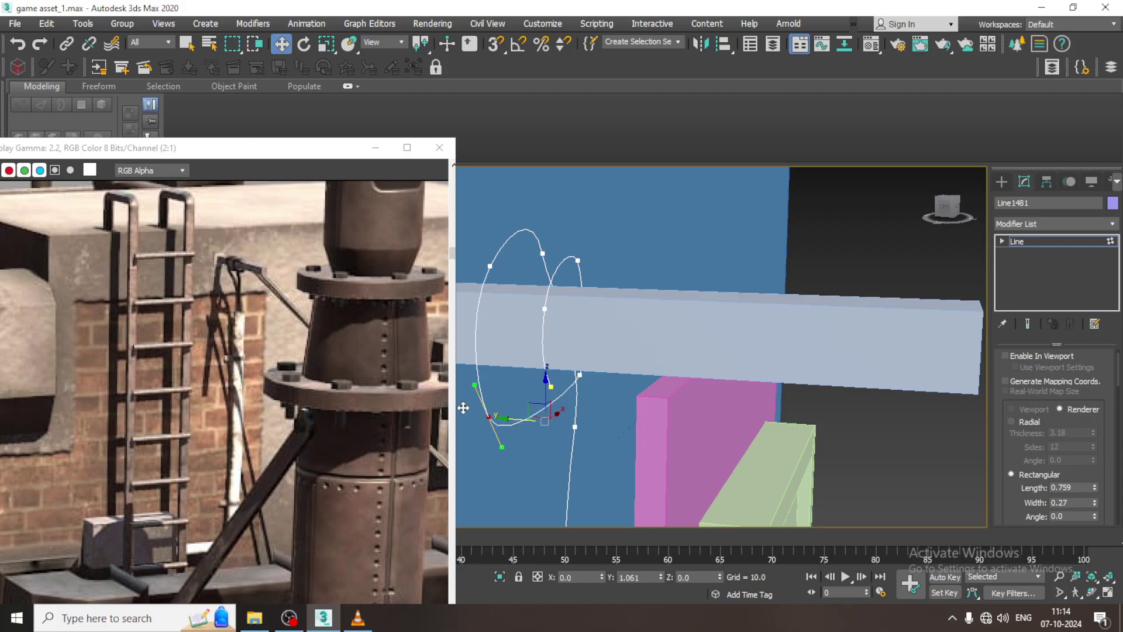